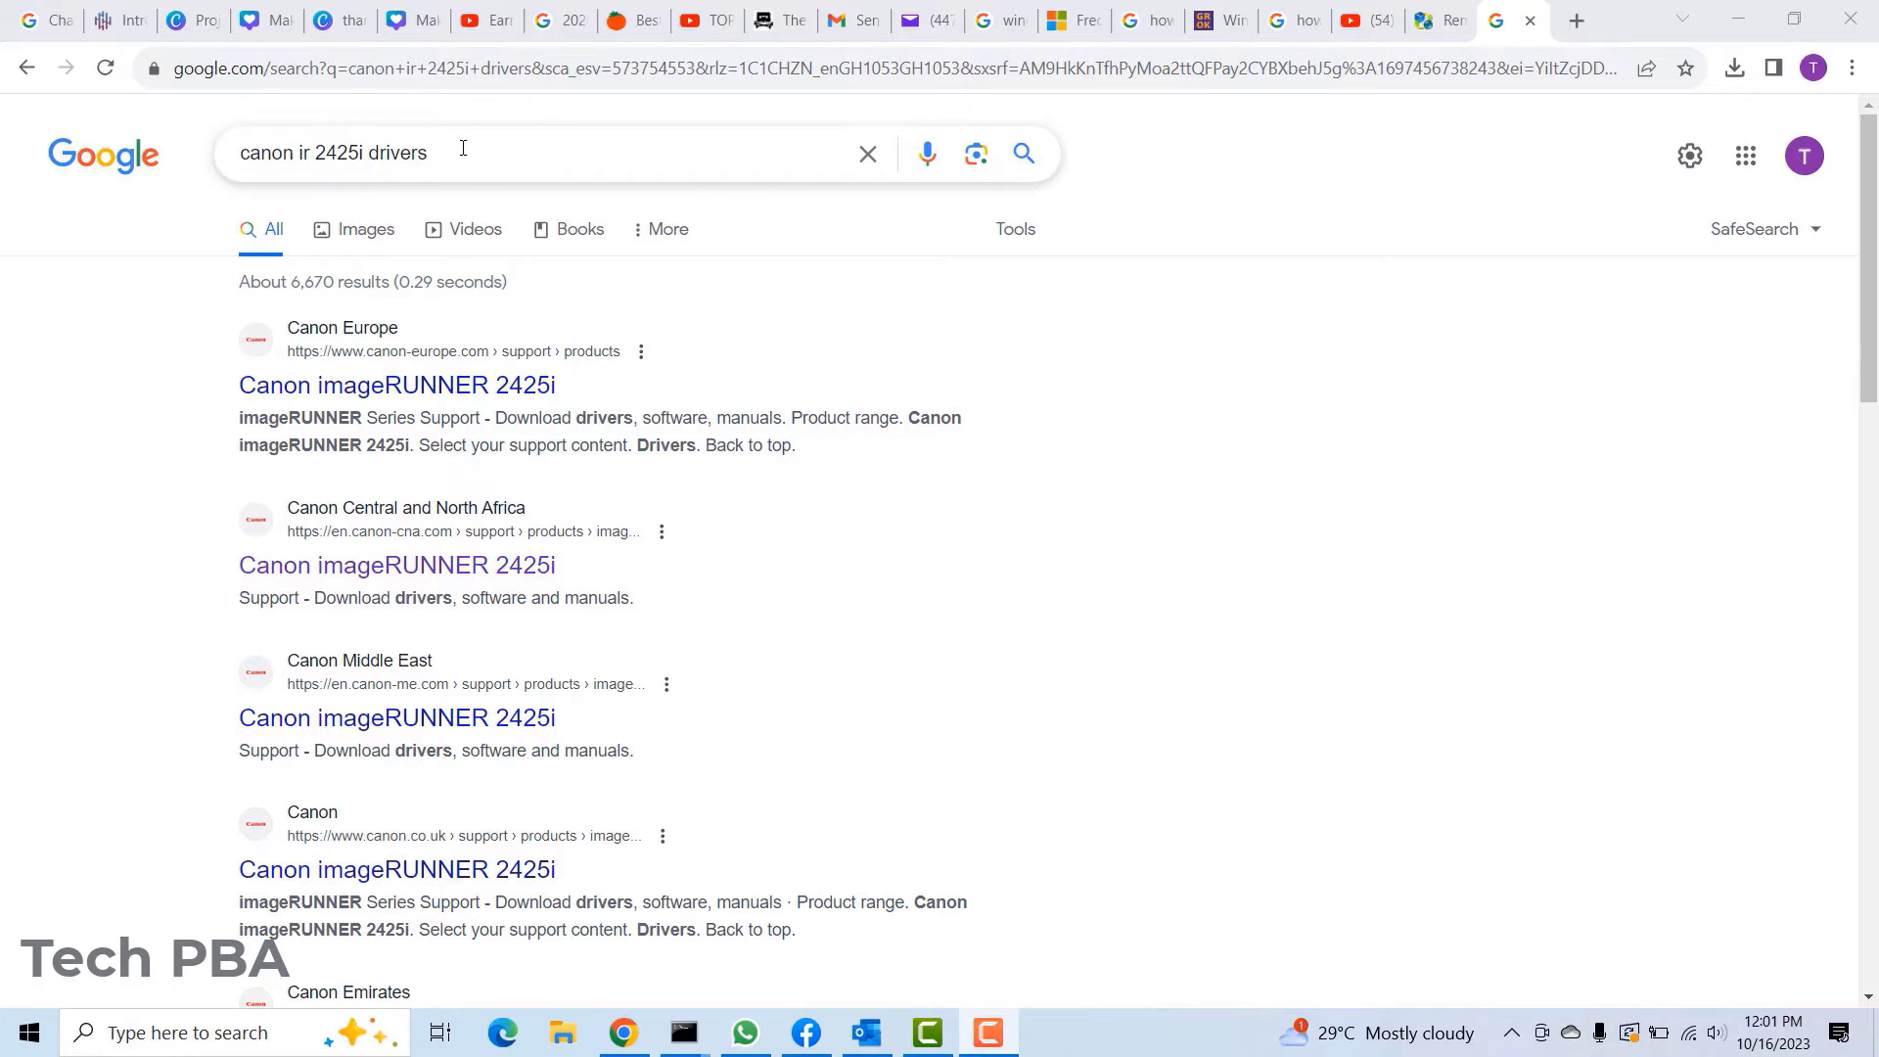
left_click(511, 146)
left_click_drag(512, 146, 172, 159)
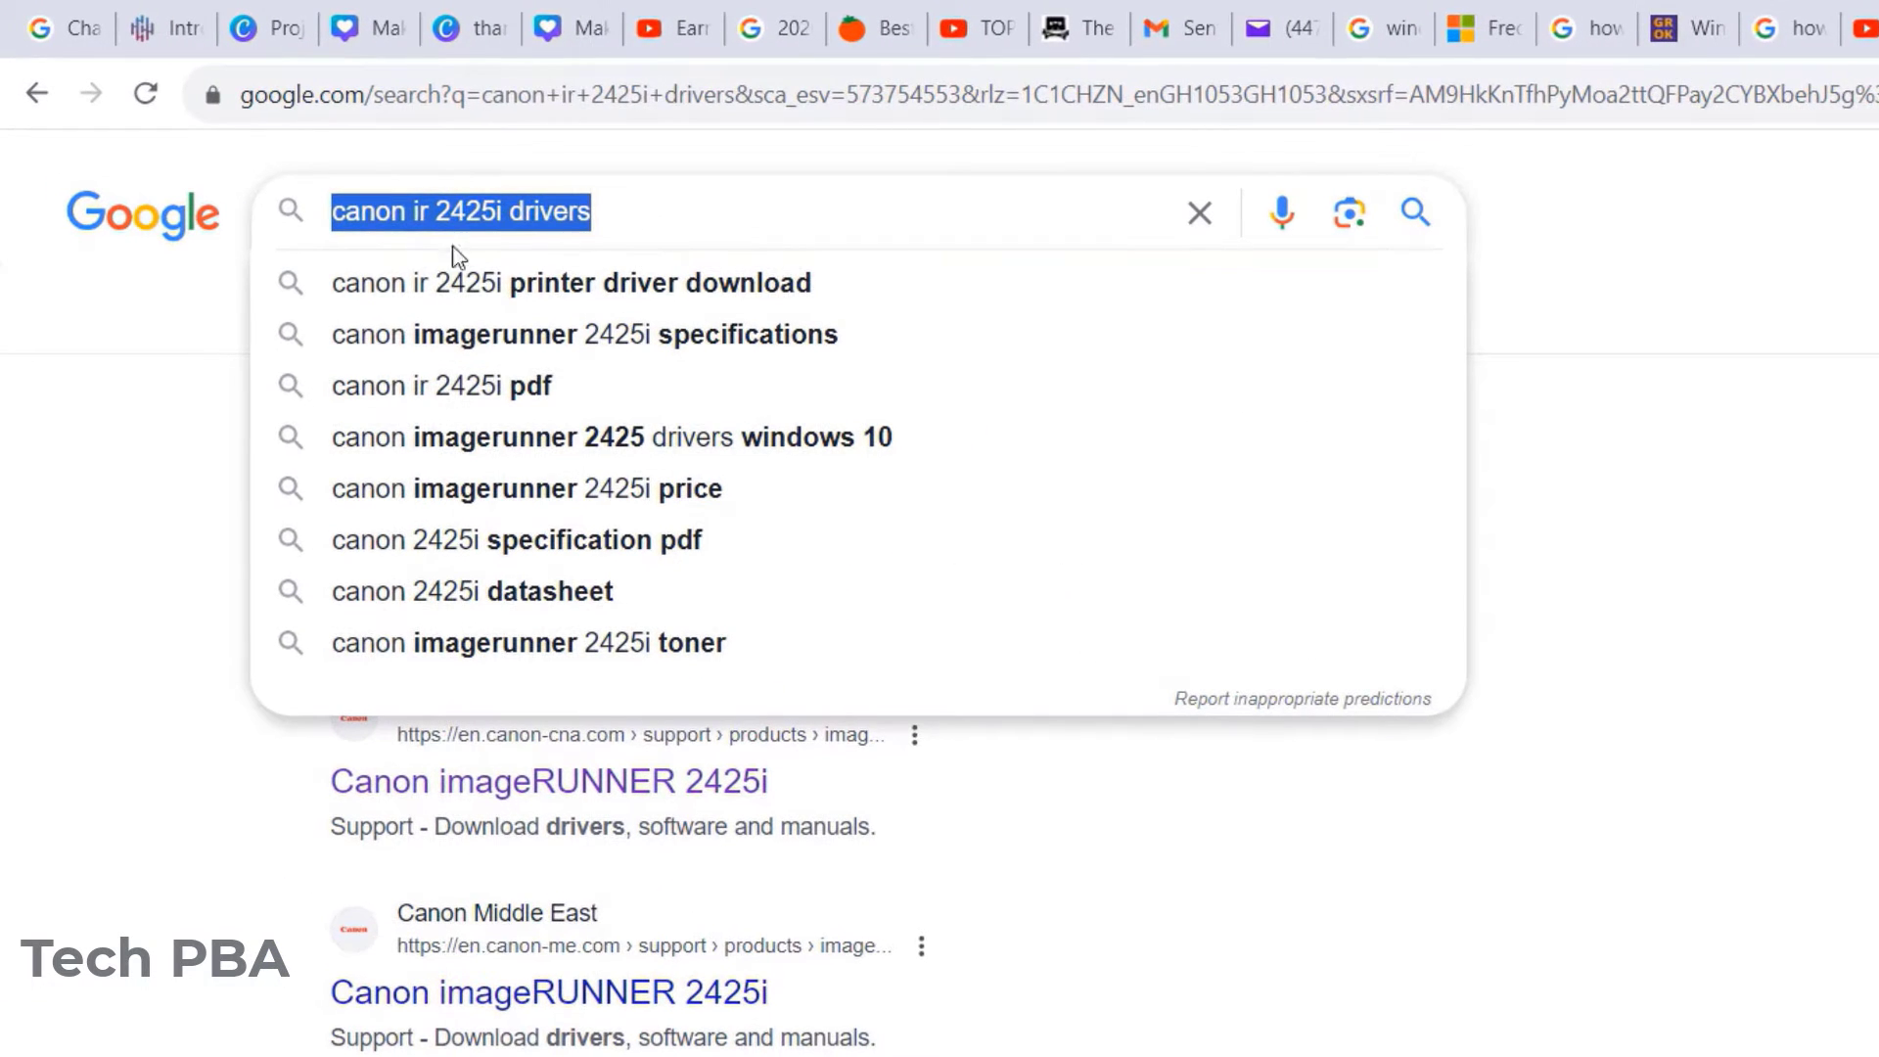
left_click(703, 209)
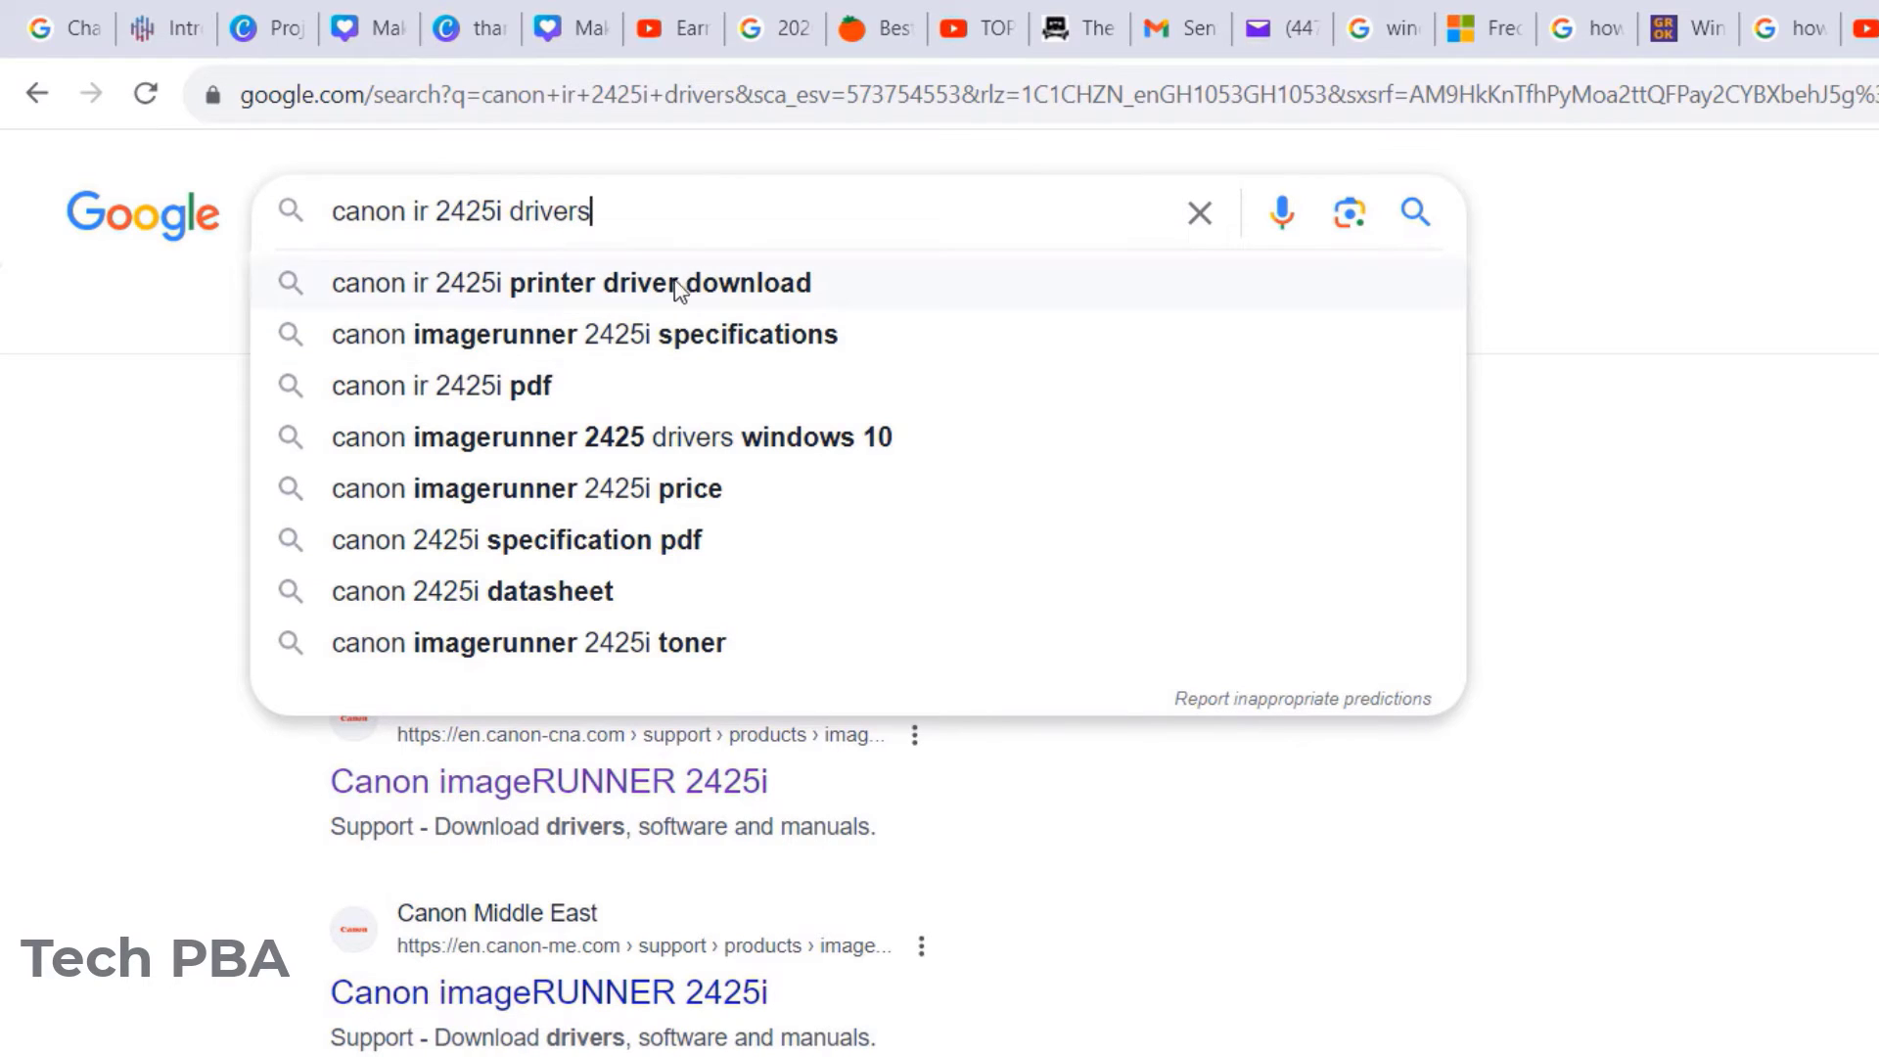
left_click(1578, 565)
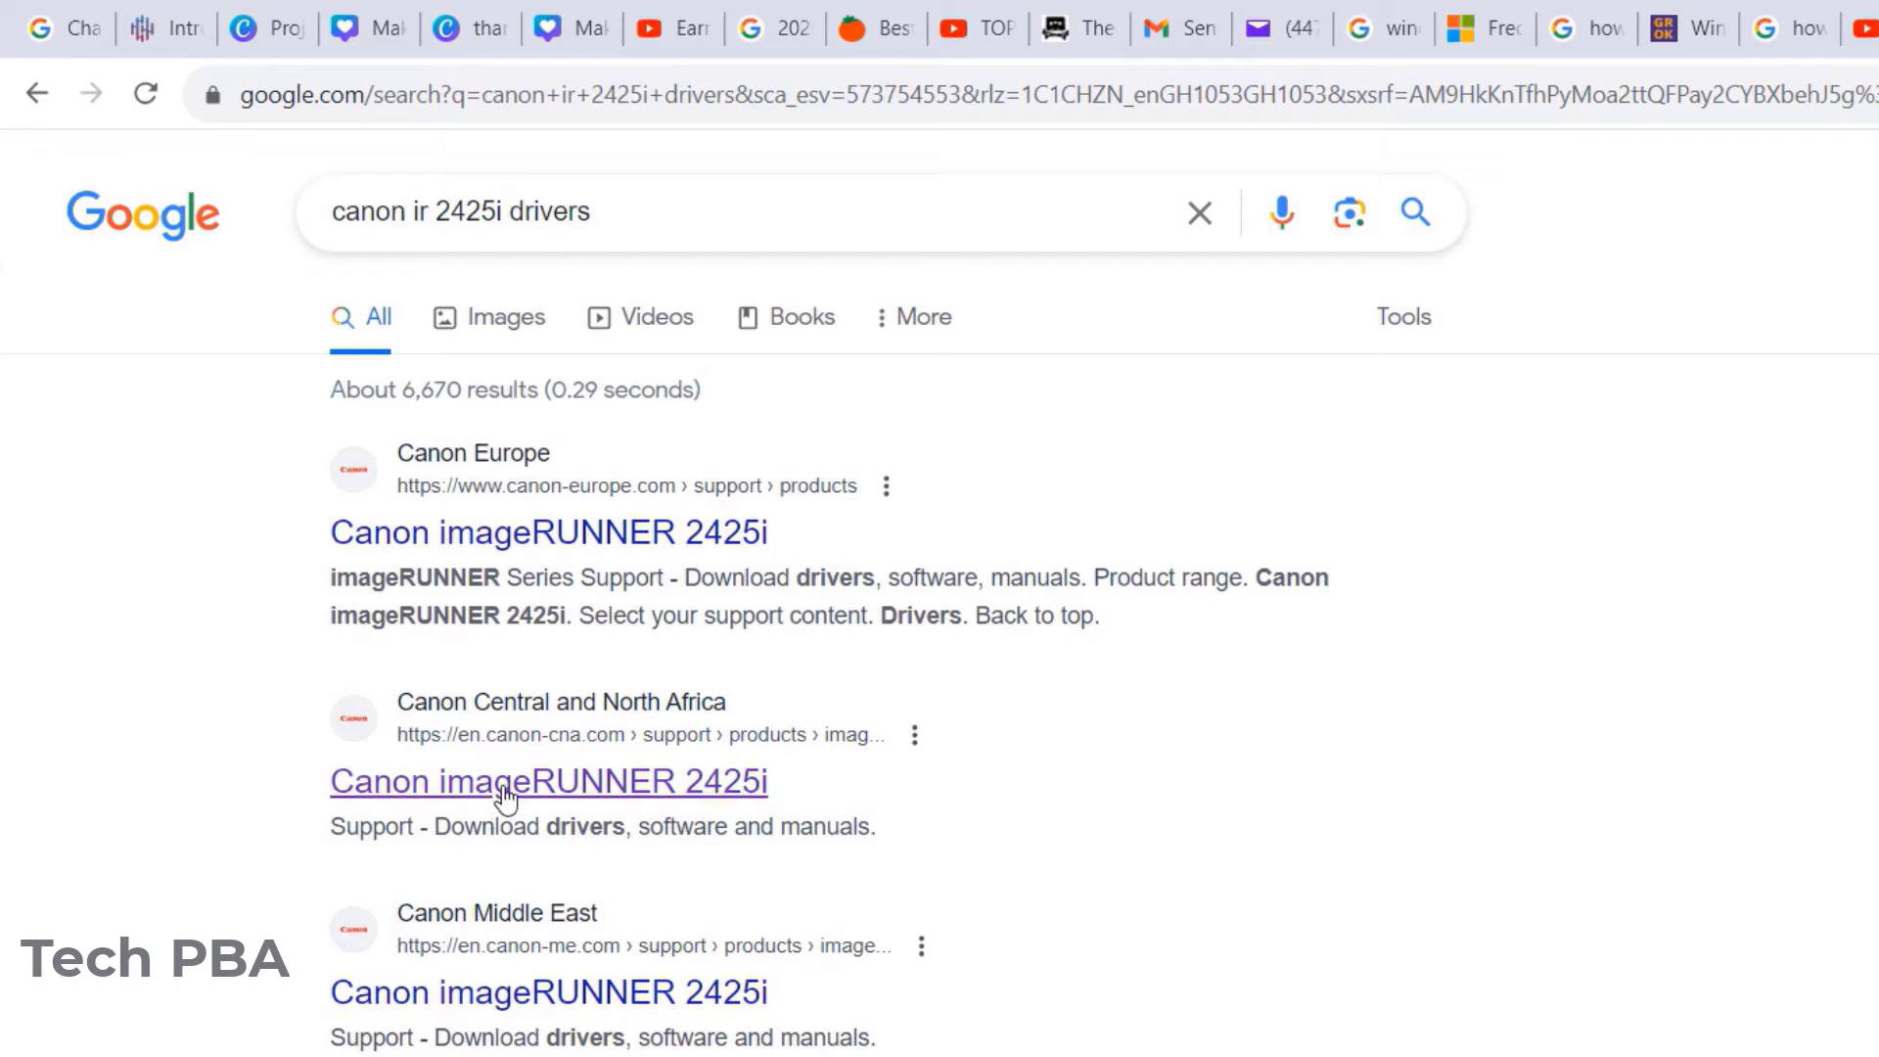
Open the Canon Central and North Africa result for the imageRUNNER 2425i in a new tab and switch to it.
right_click(508, 795)
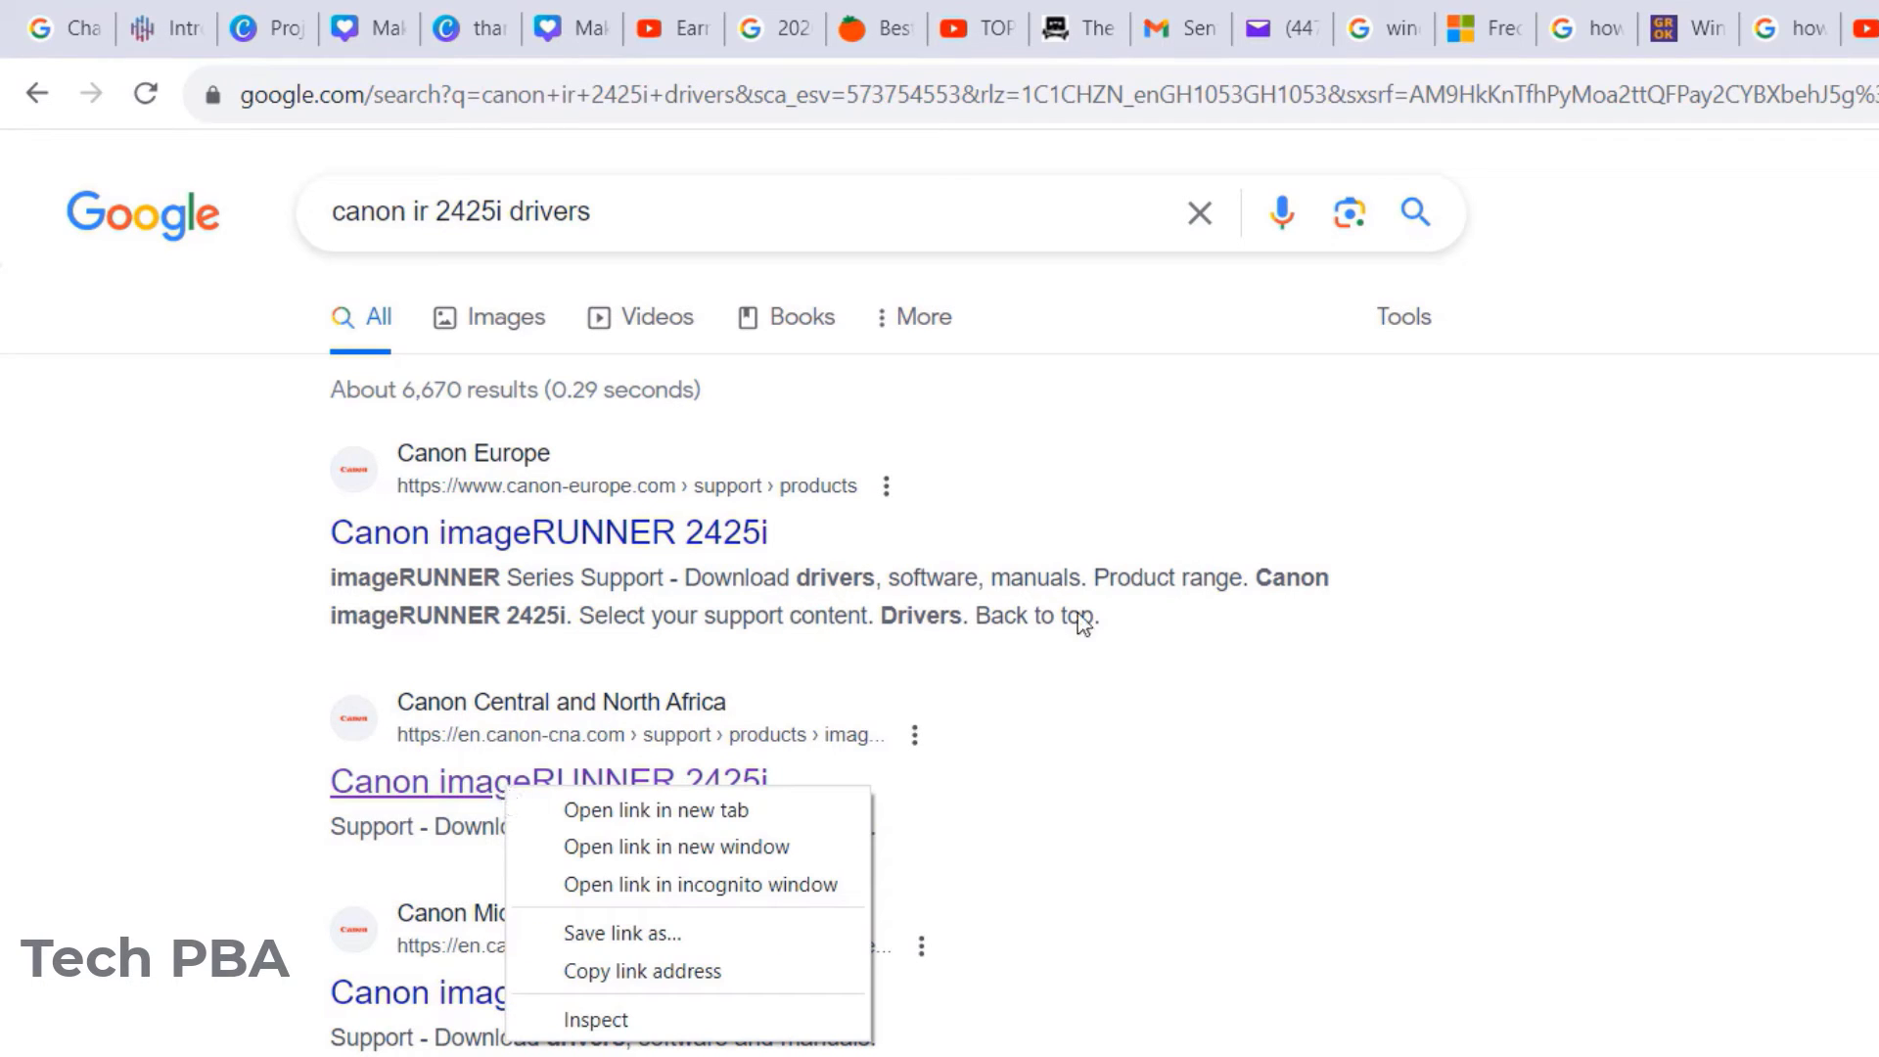
left_click(836, 663)
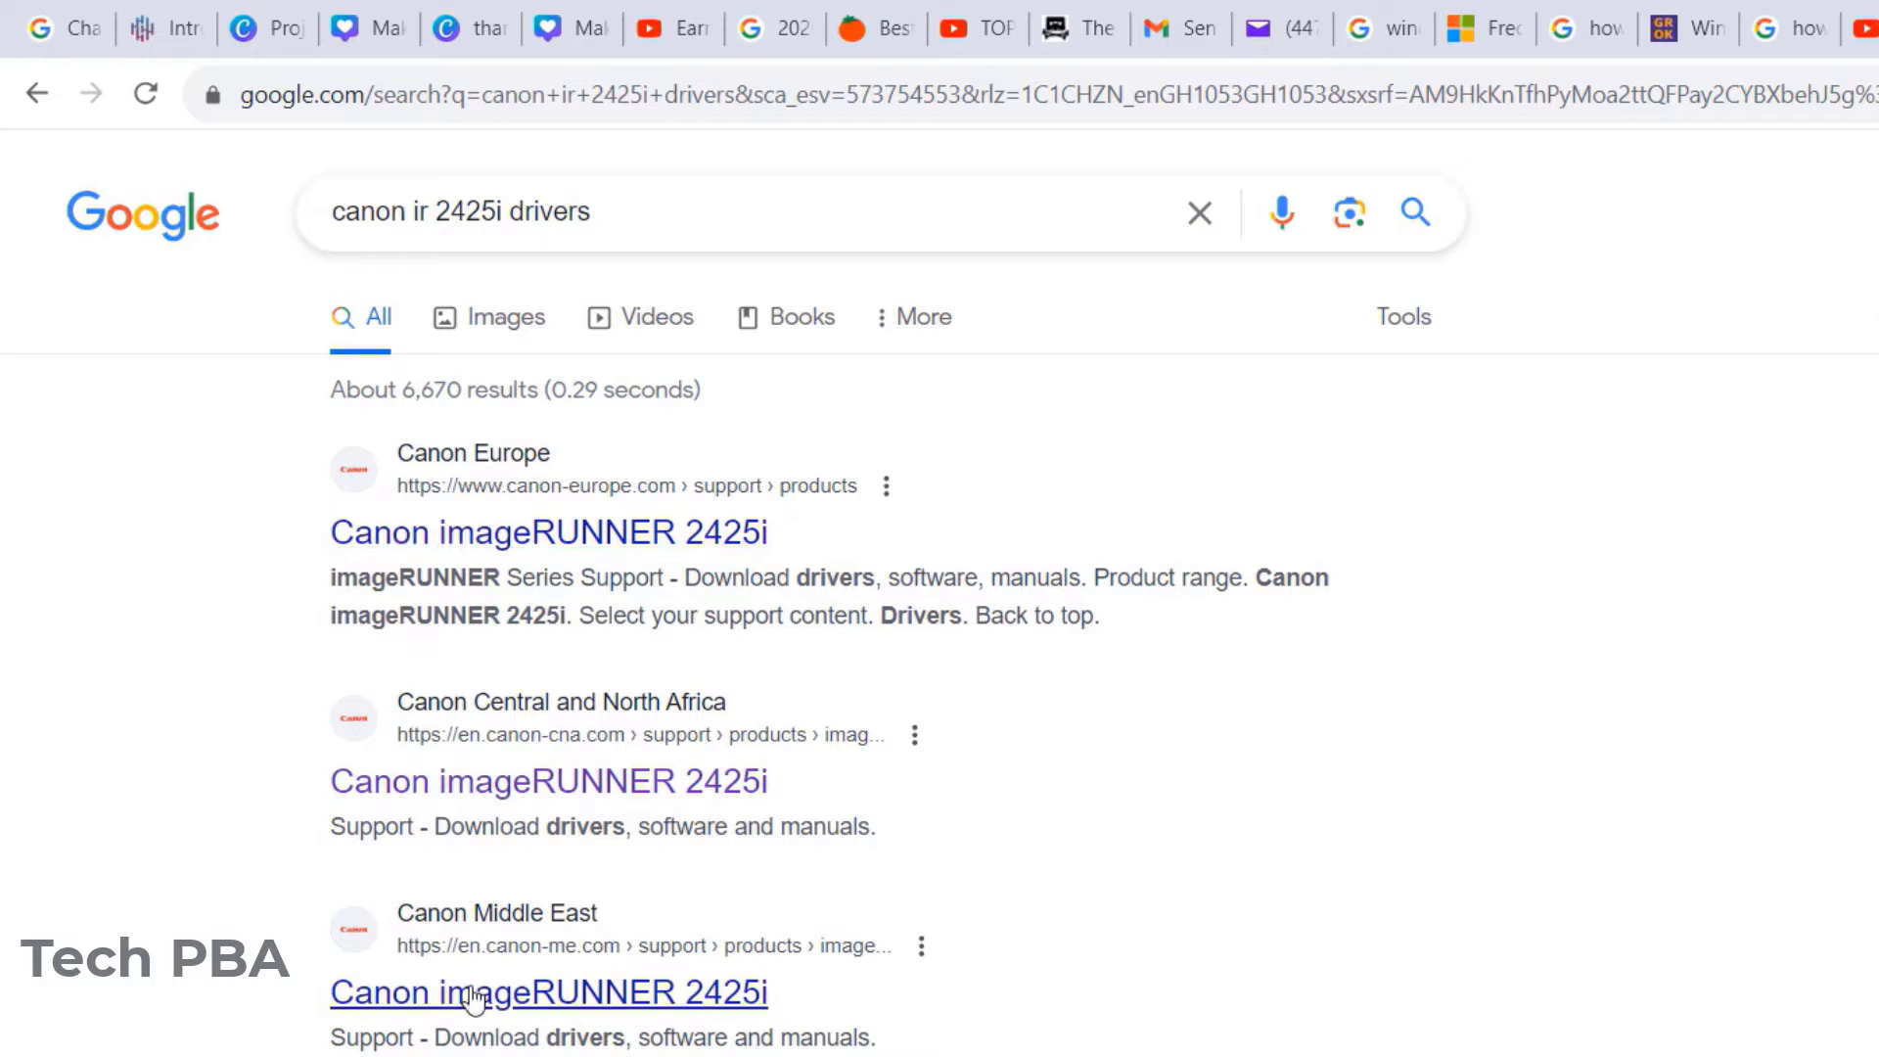
right_click(534, 798)
left_click(568, 815)
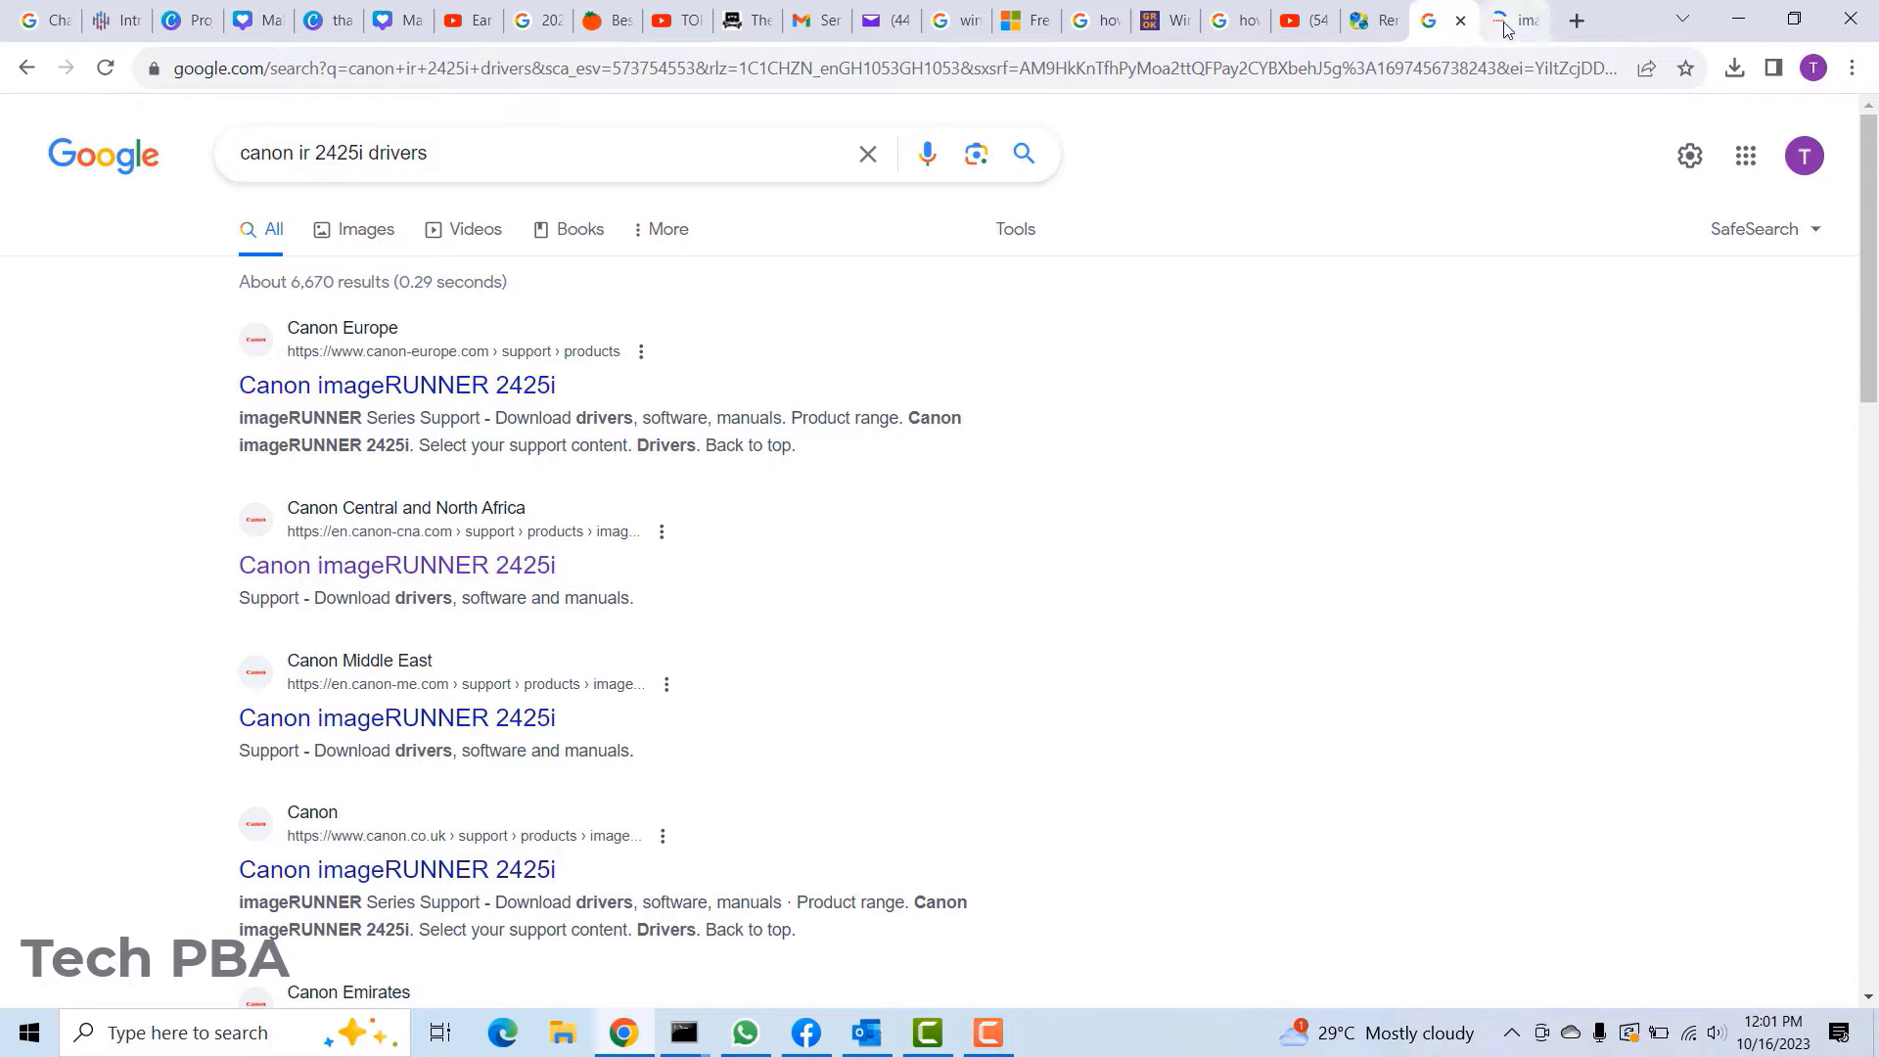
left_click(1511, 22)
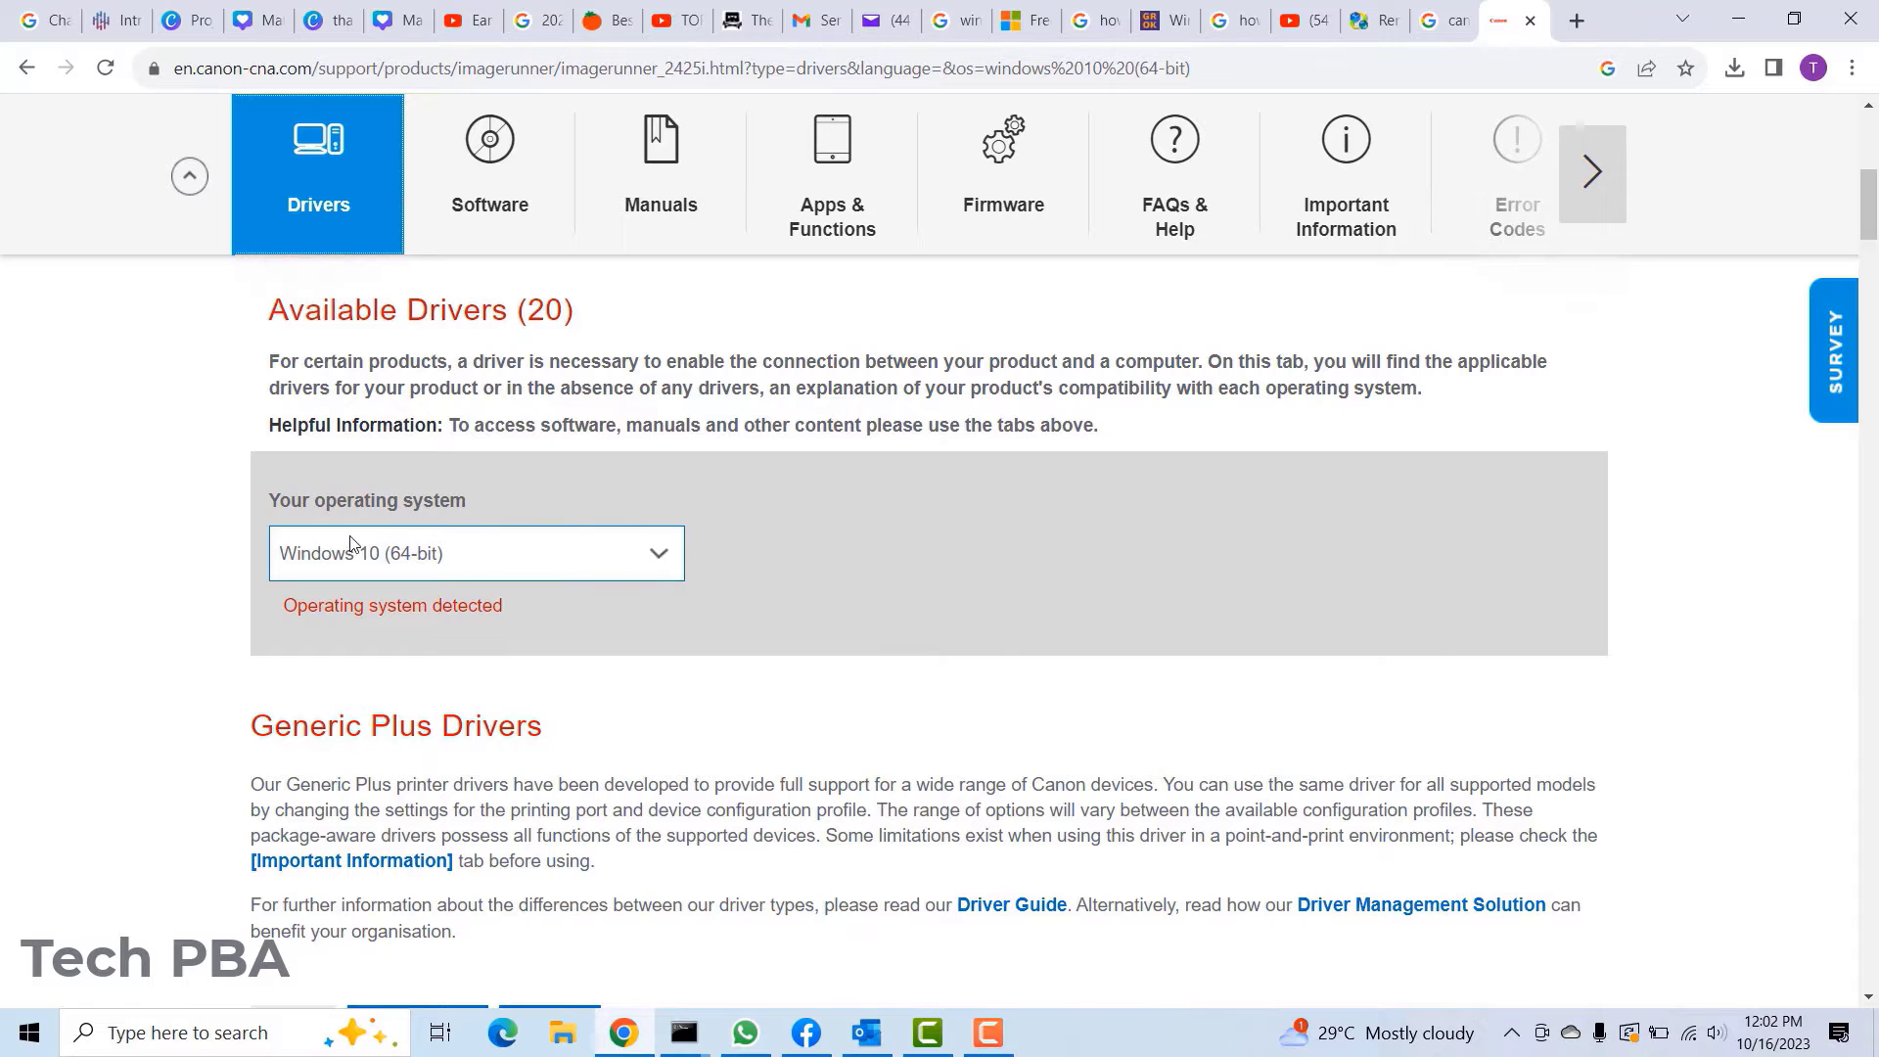
Download the Generic Plus PCL6 Printer Driver V2.90 for Windows 32bit & 64bit, accepting the software license agreement.
scroll(783, 548, "down", 2)
scroll(783, 558, "down", 3)
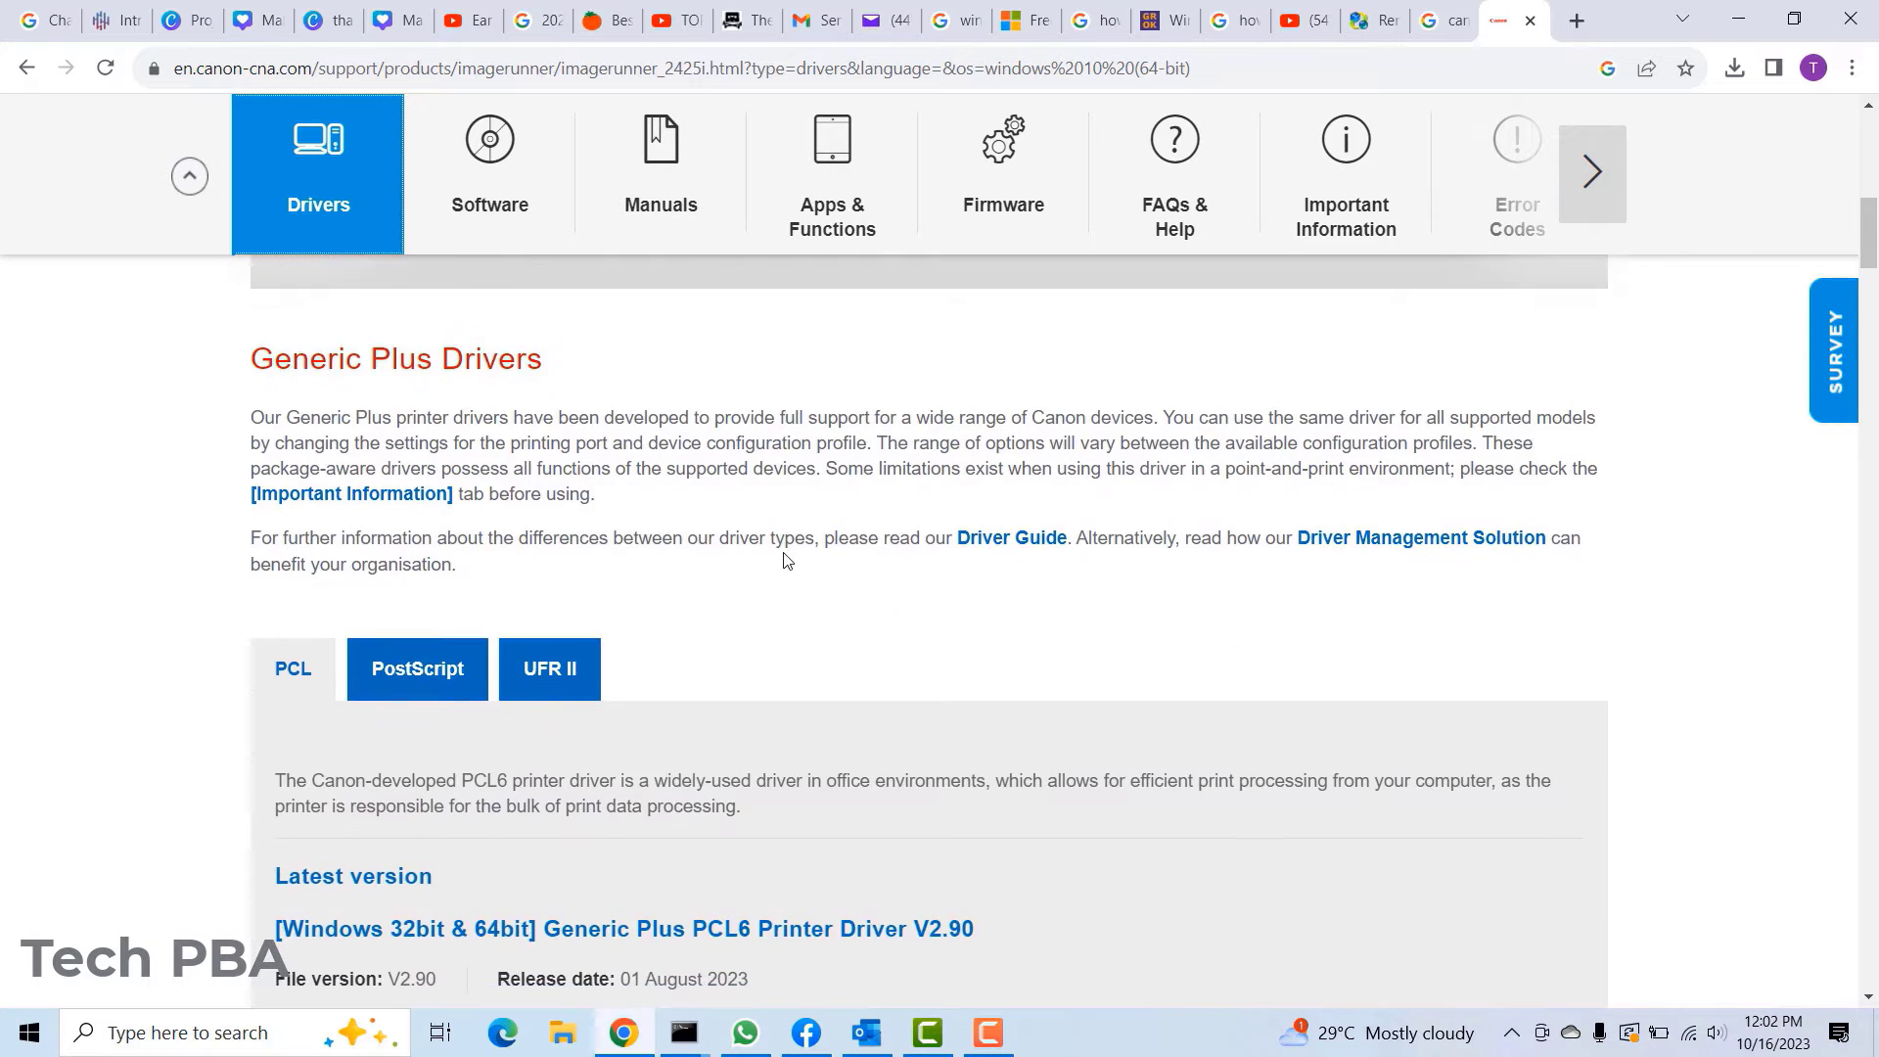
scroll(787, 561, "down", 2)
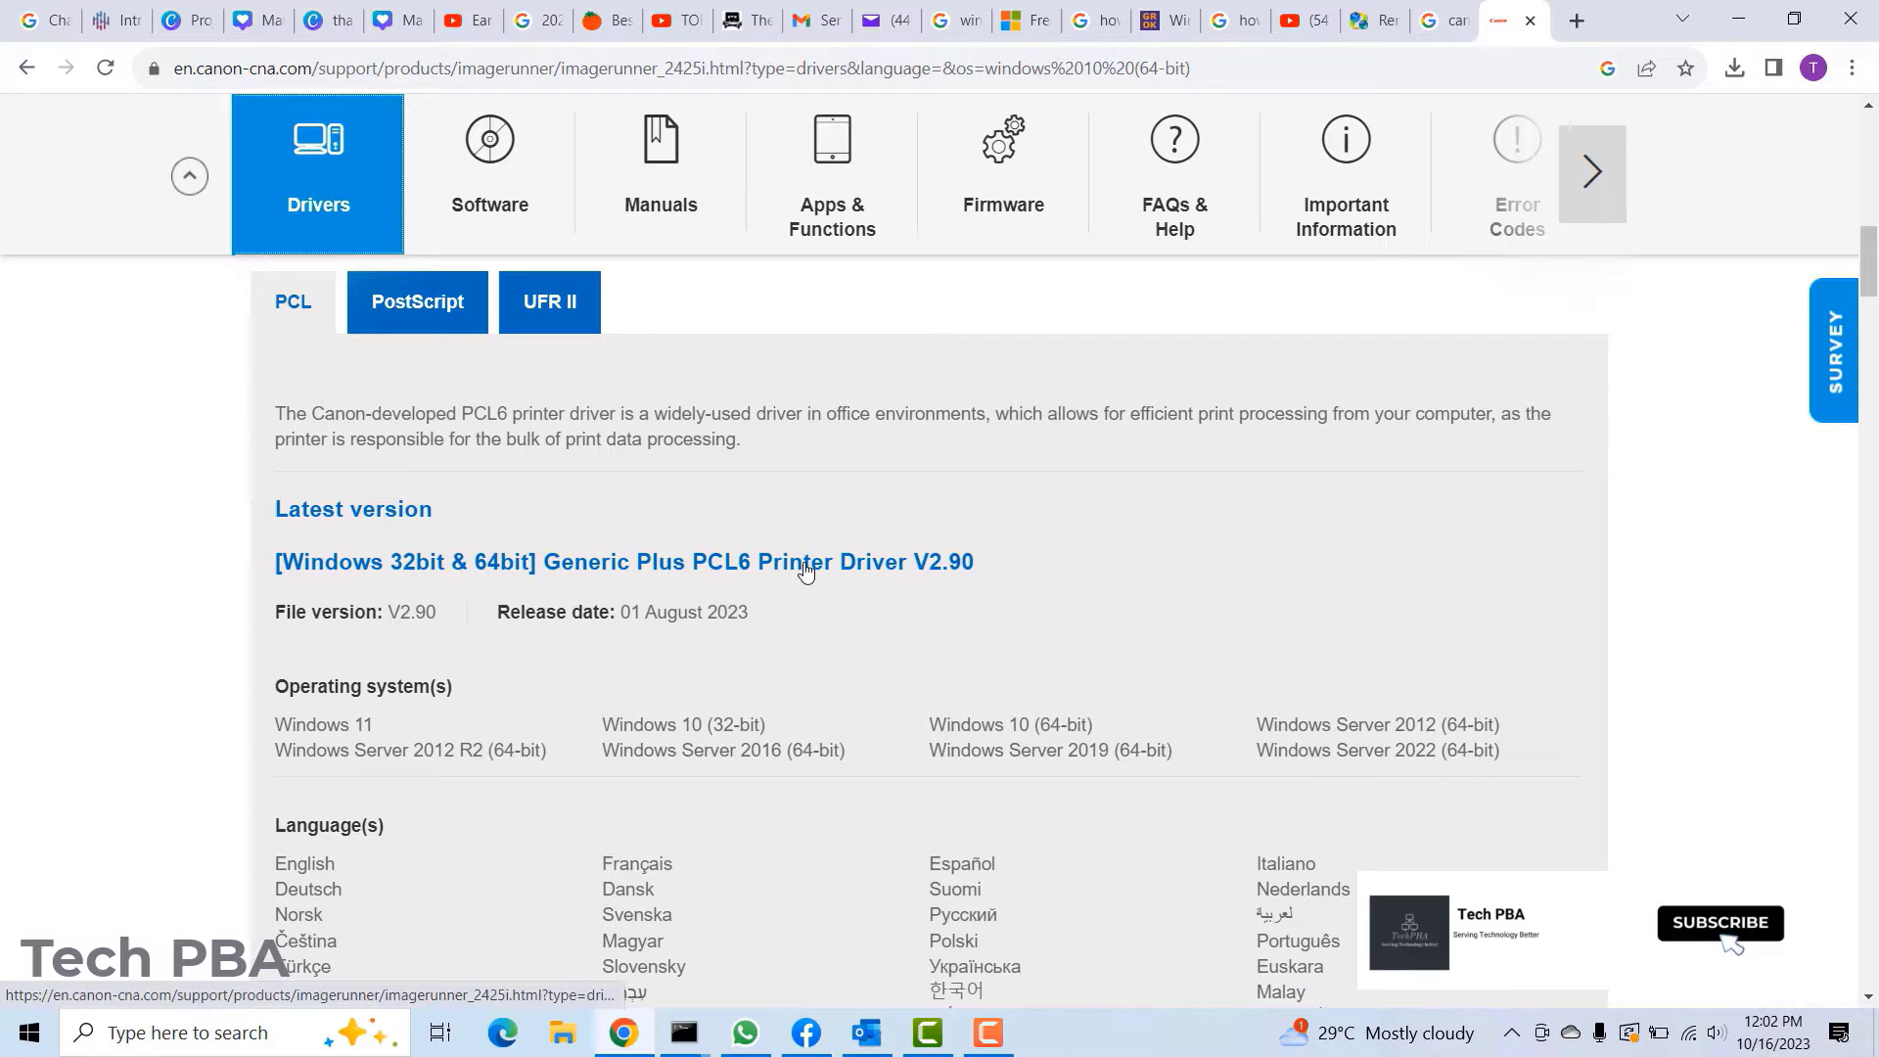
scroll(1146, 579, "down", 2)
scroll(1144, 584, "down", 1)
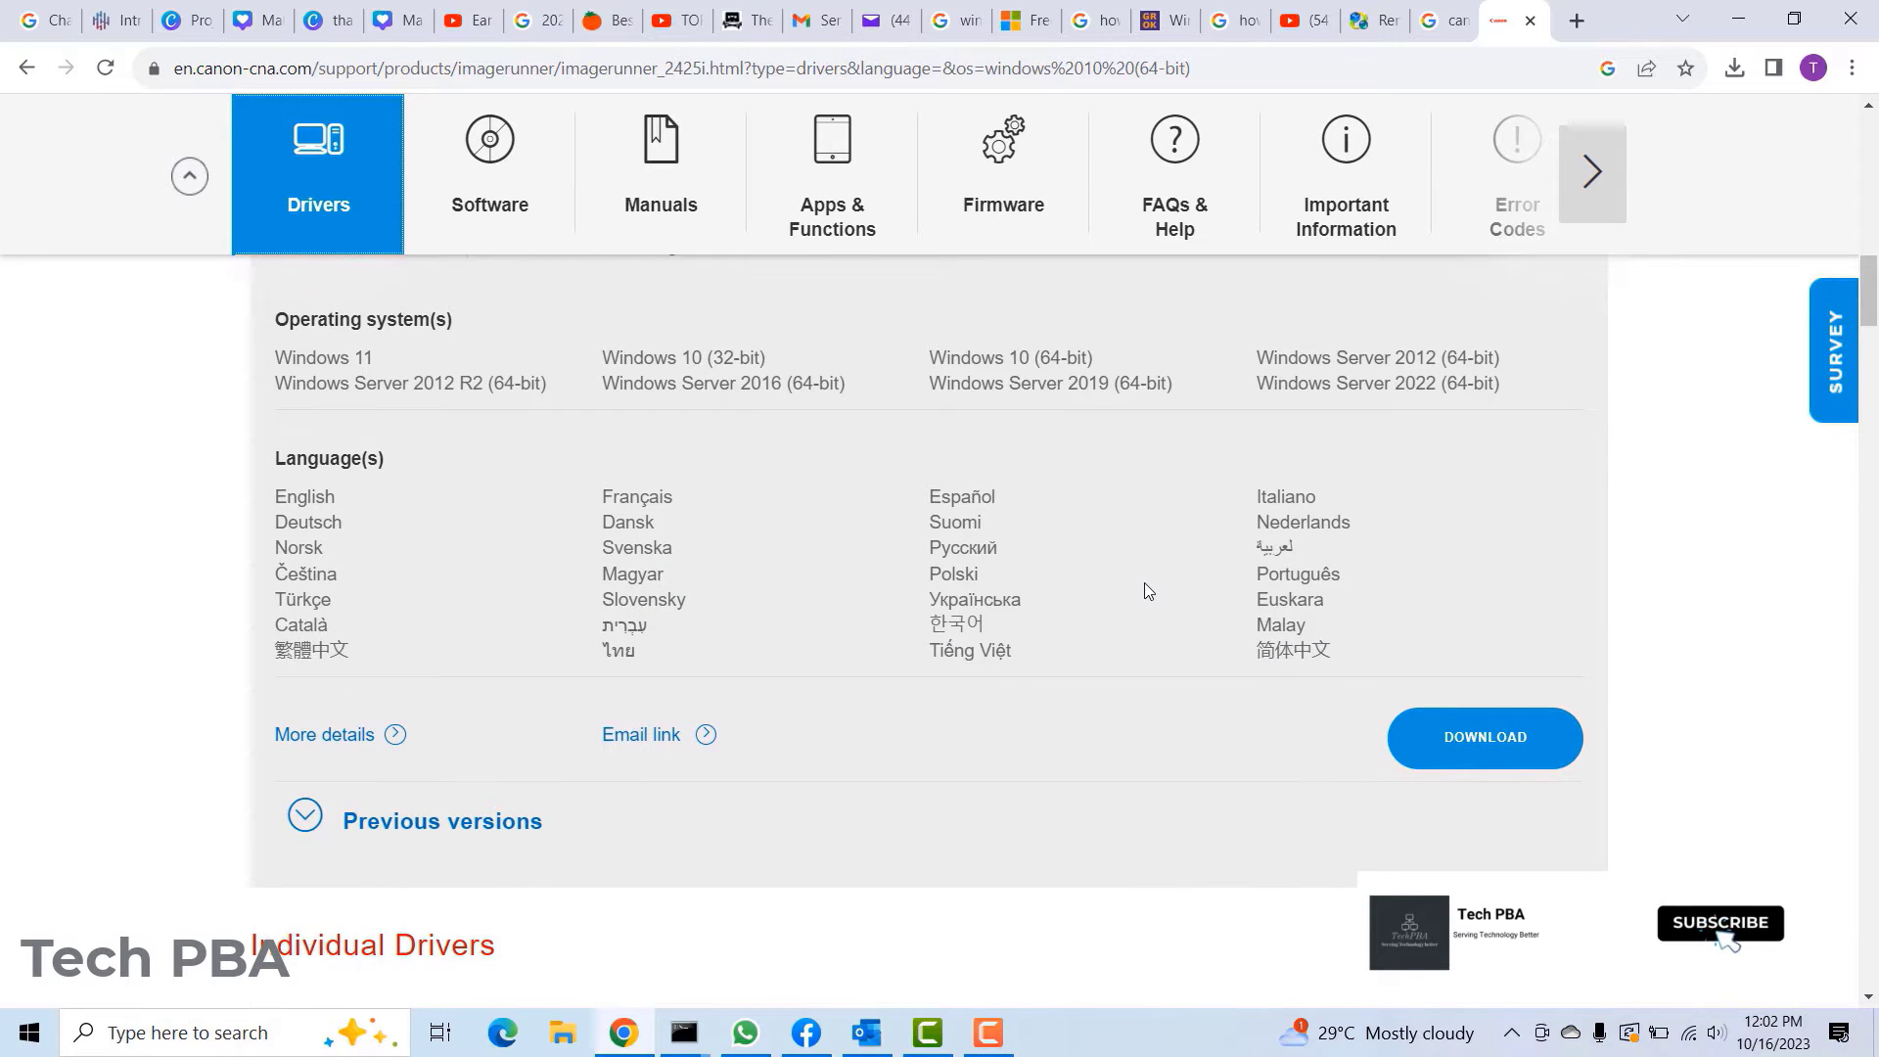
scroll(1145, 584, "up", 2)
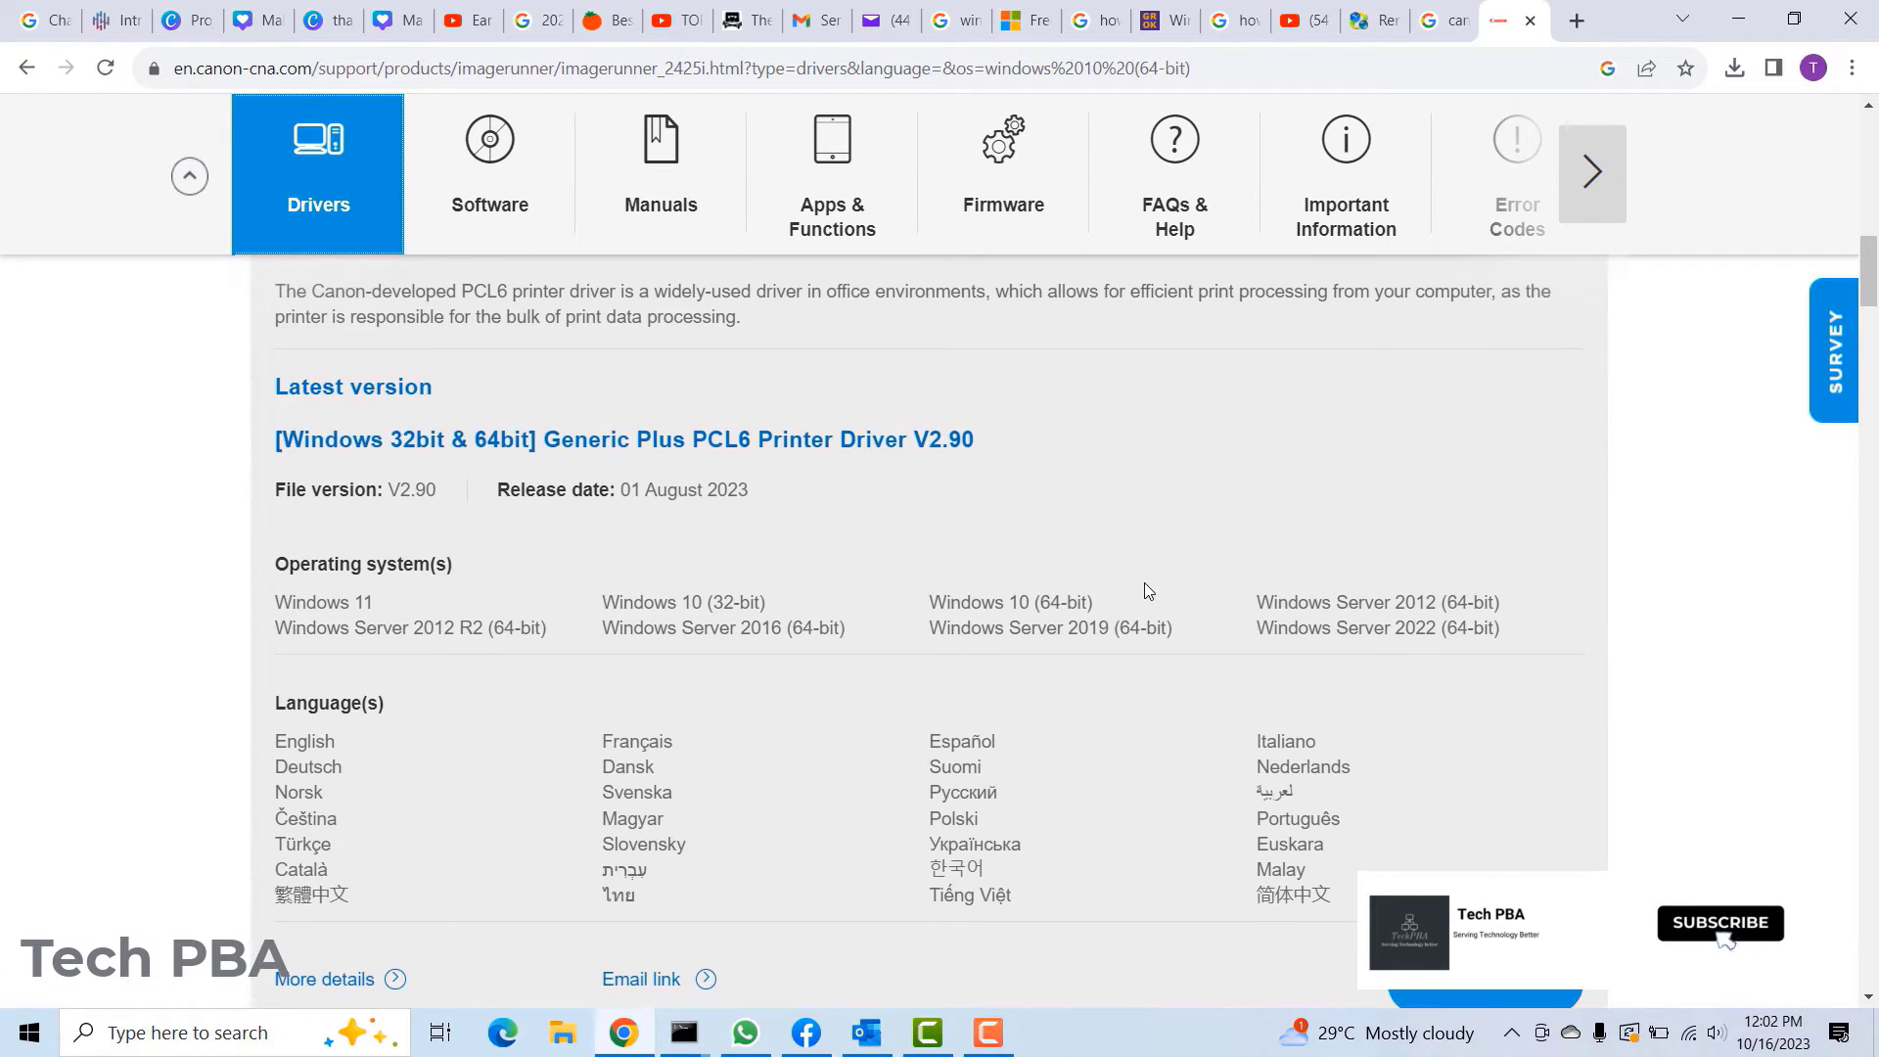
scroll(1008, 579, "down", 1)
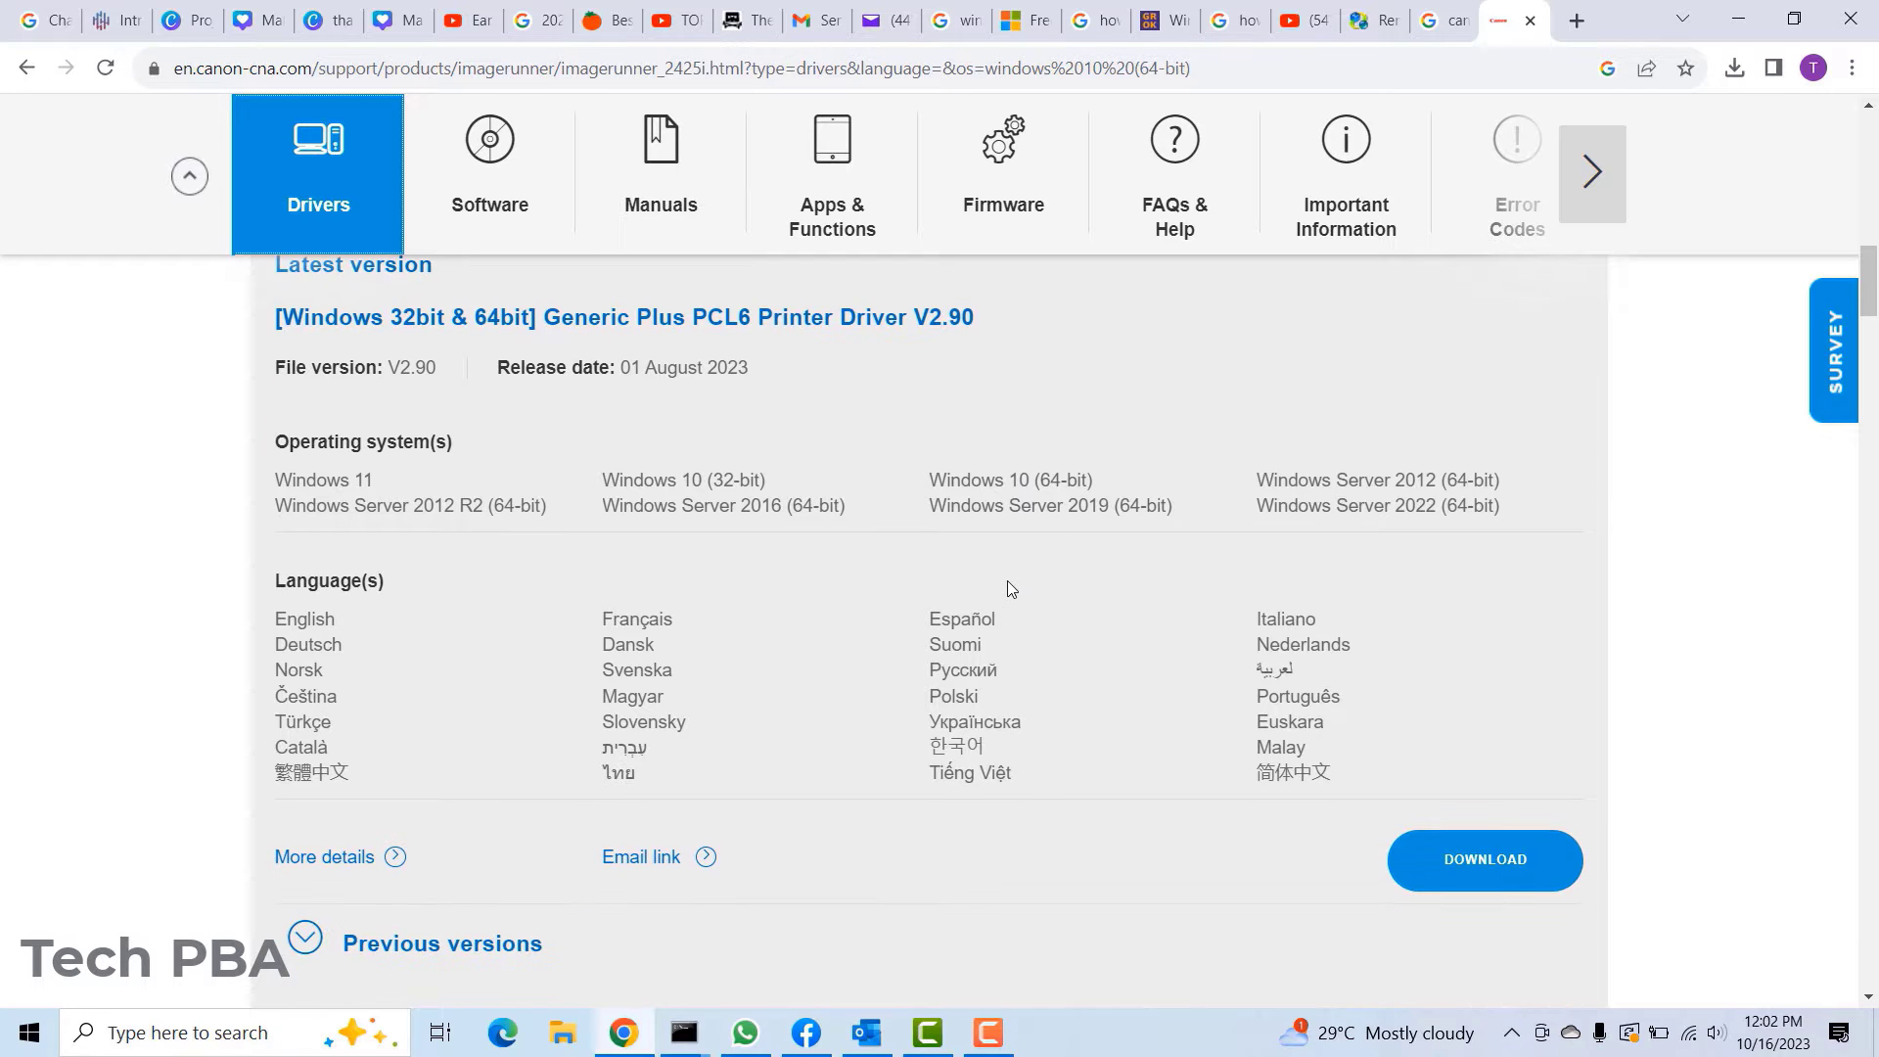
left_click(1480, 865)
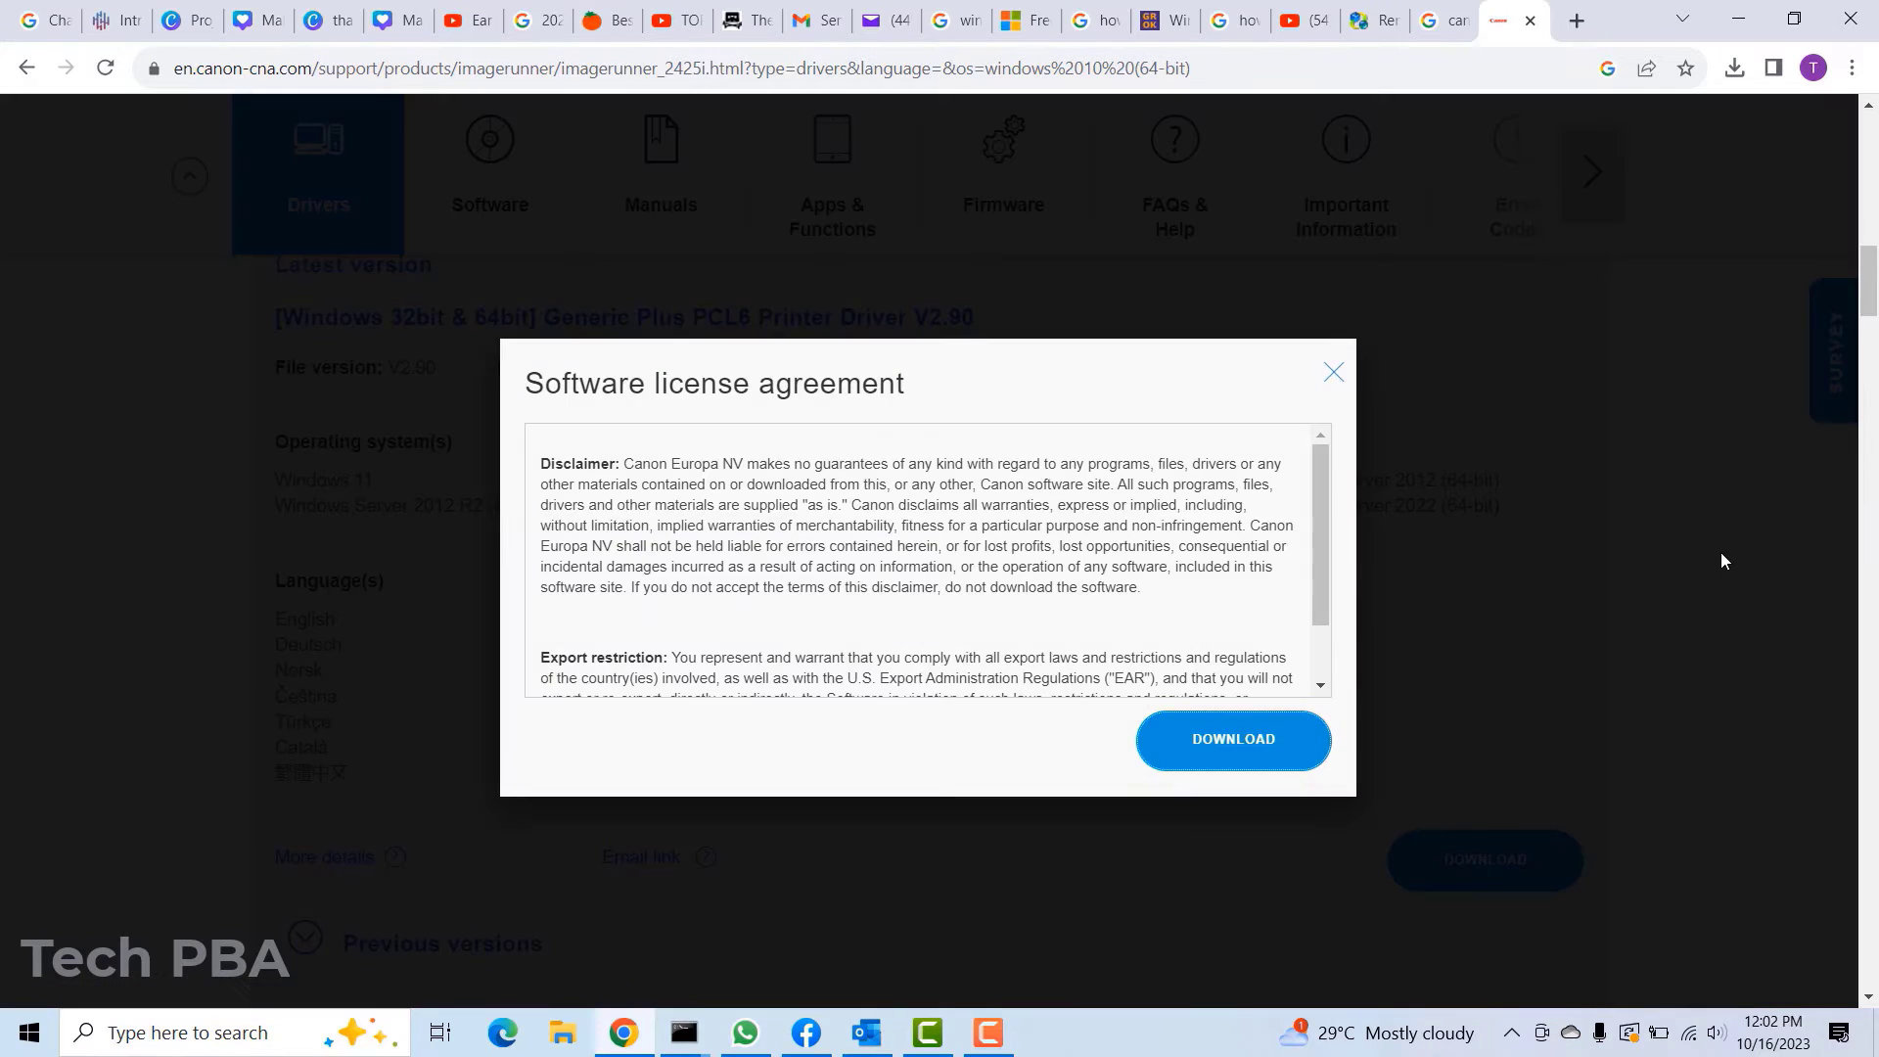
left_click(1248, 756)
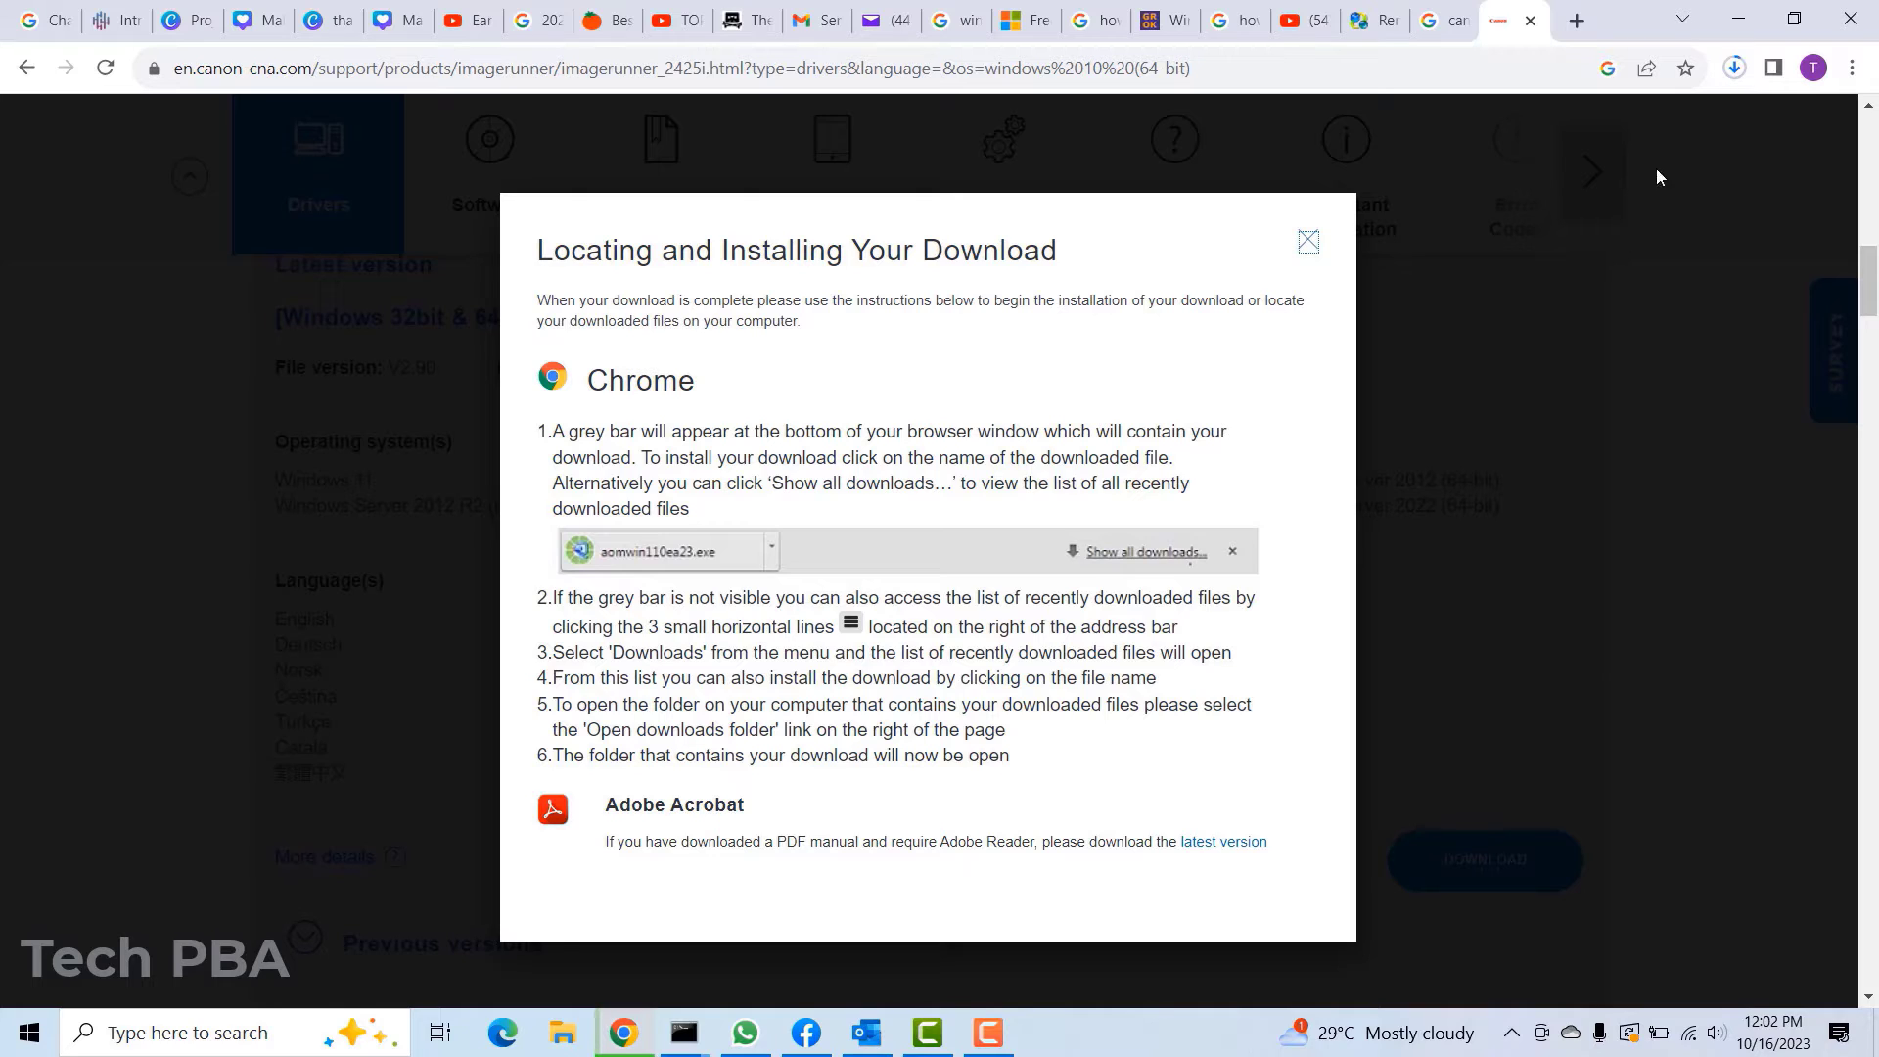
Show the downloaded Generic Plus PCL6 driver file in its folder.
left_click(1734, 69)
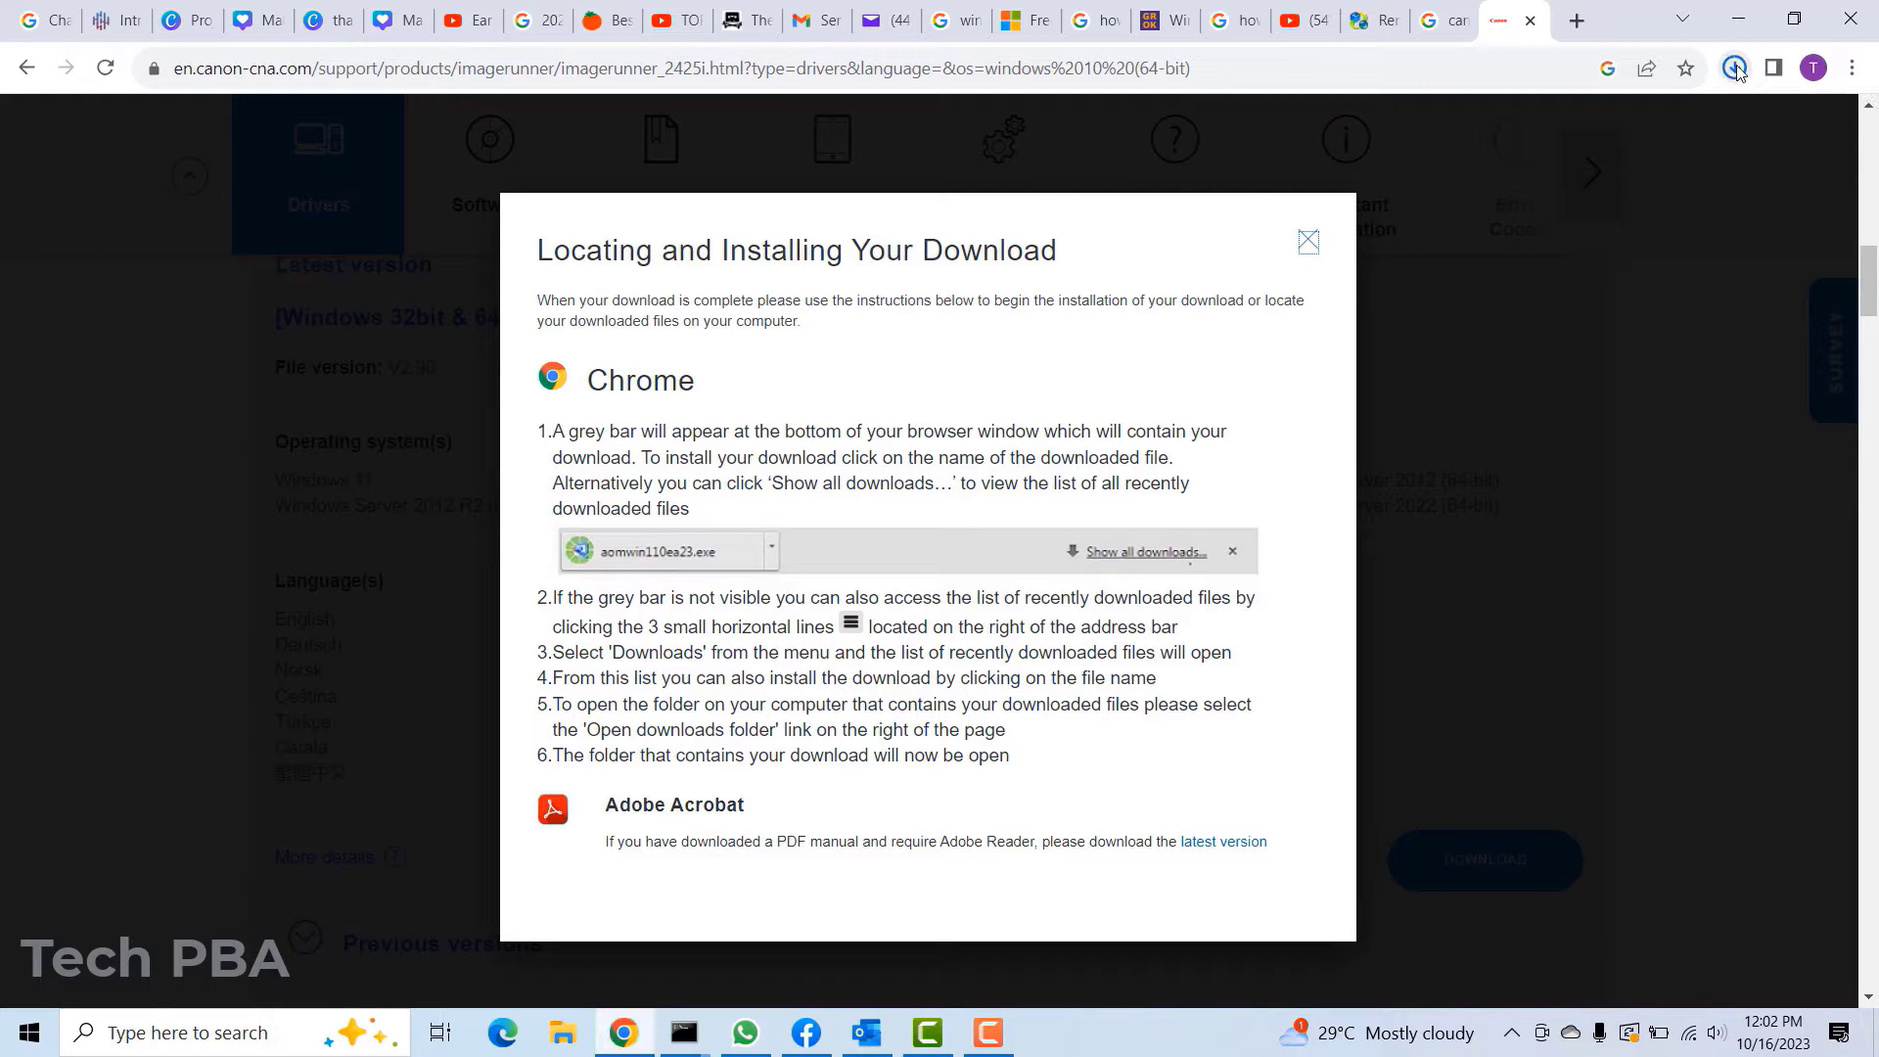
left_click(1737, 68)
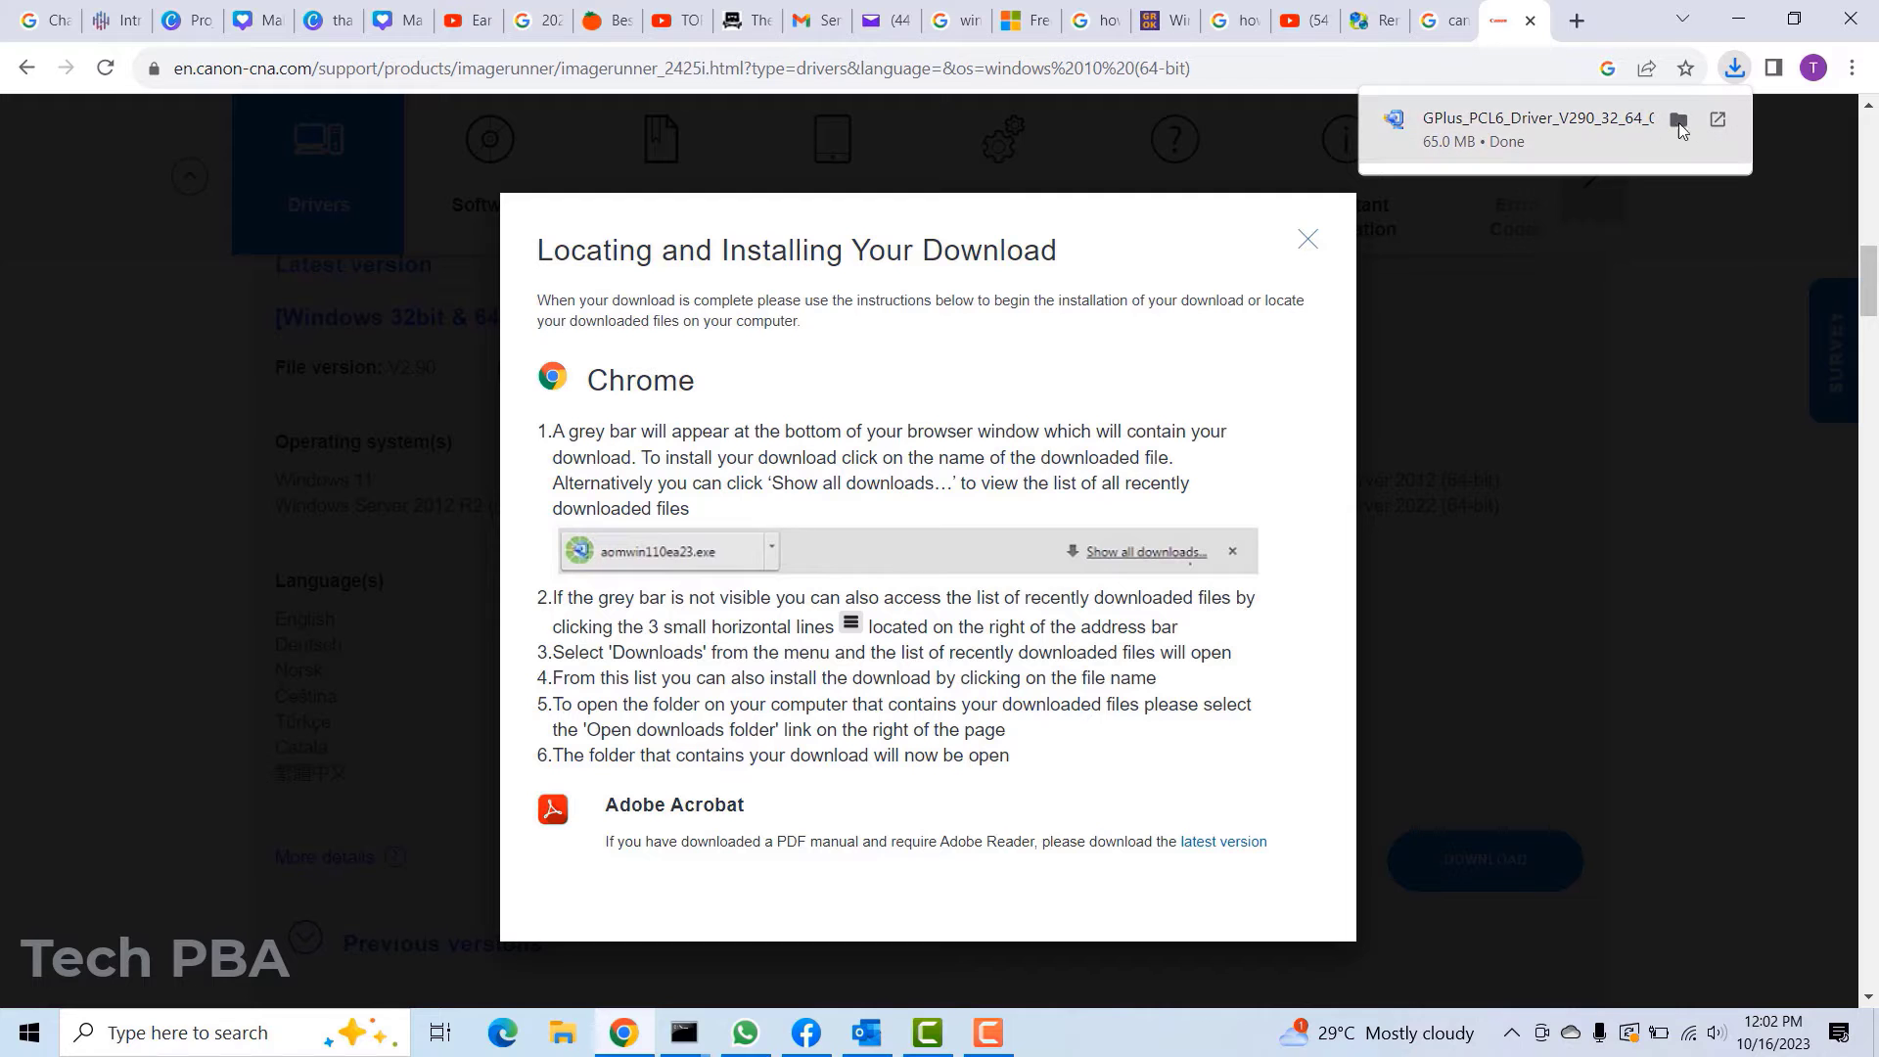
left_click(1678, 119)
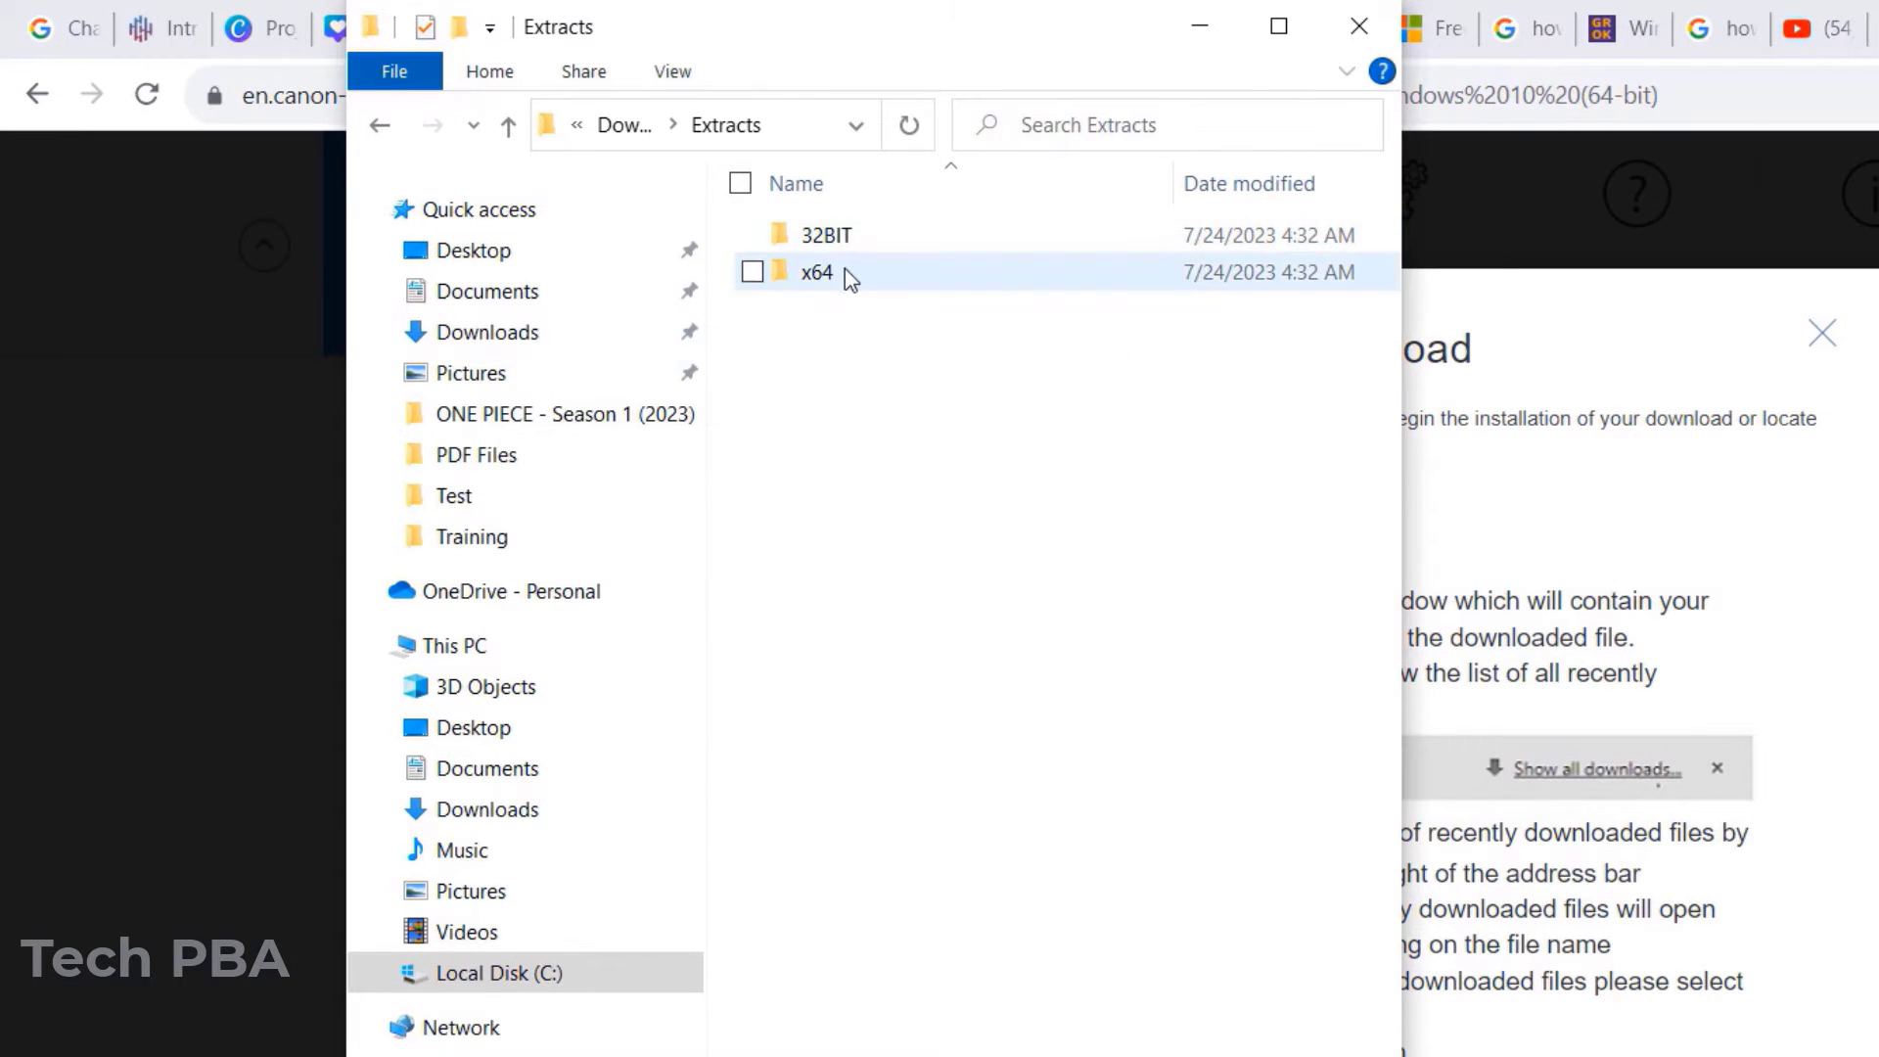
Open the x64 folder inside Extracts and launch the Canon printer driver Setup application.
left_click(843, 268)
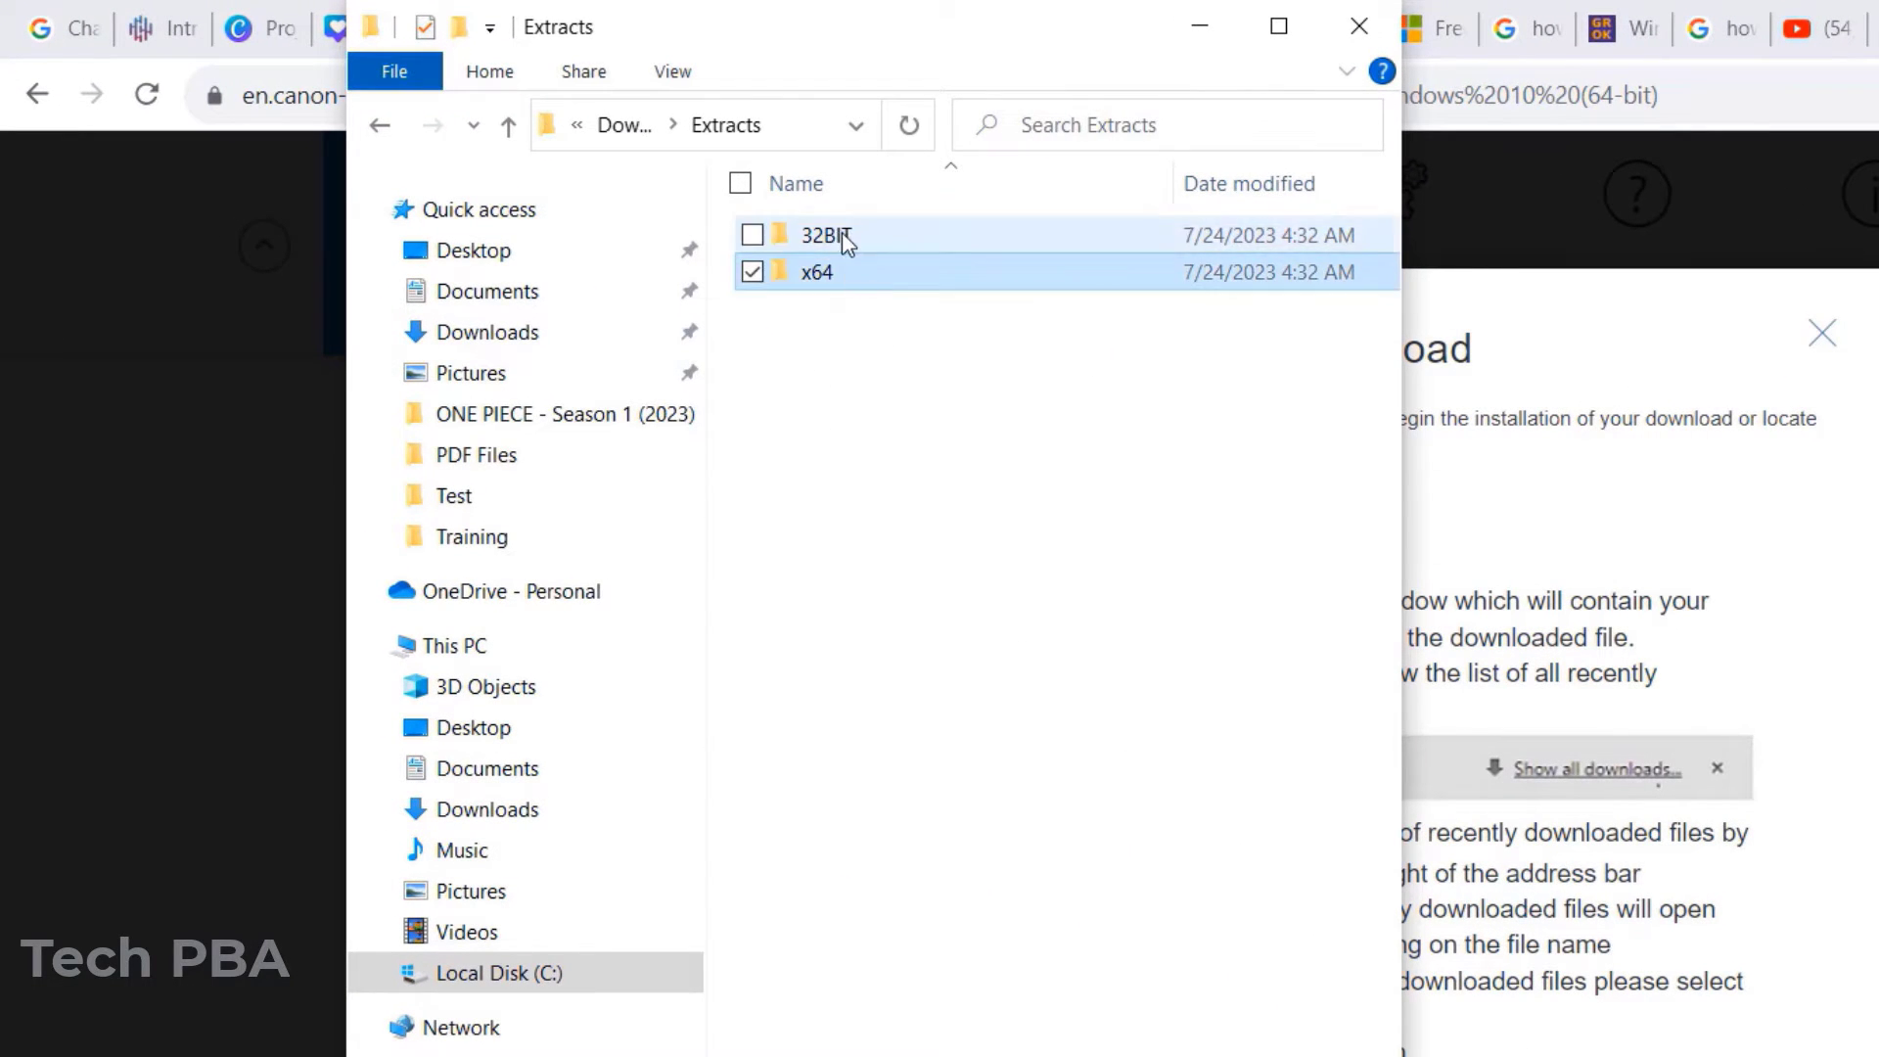
double_click(831, 277)
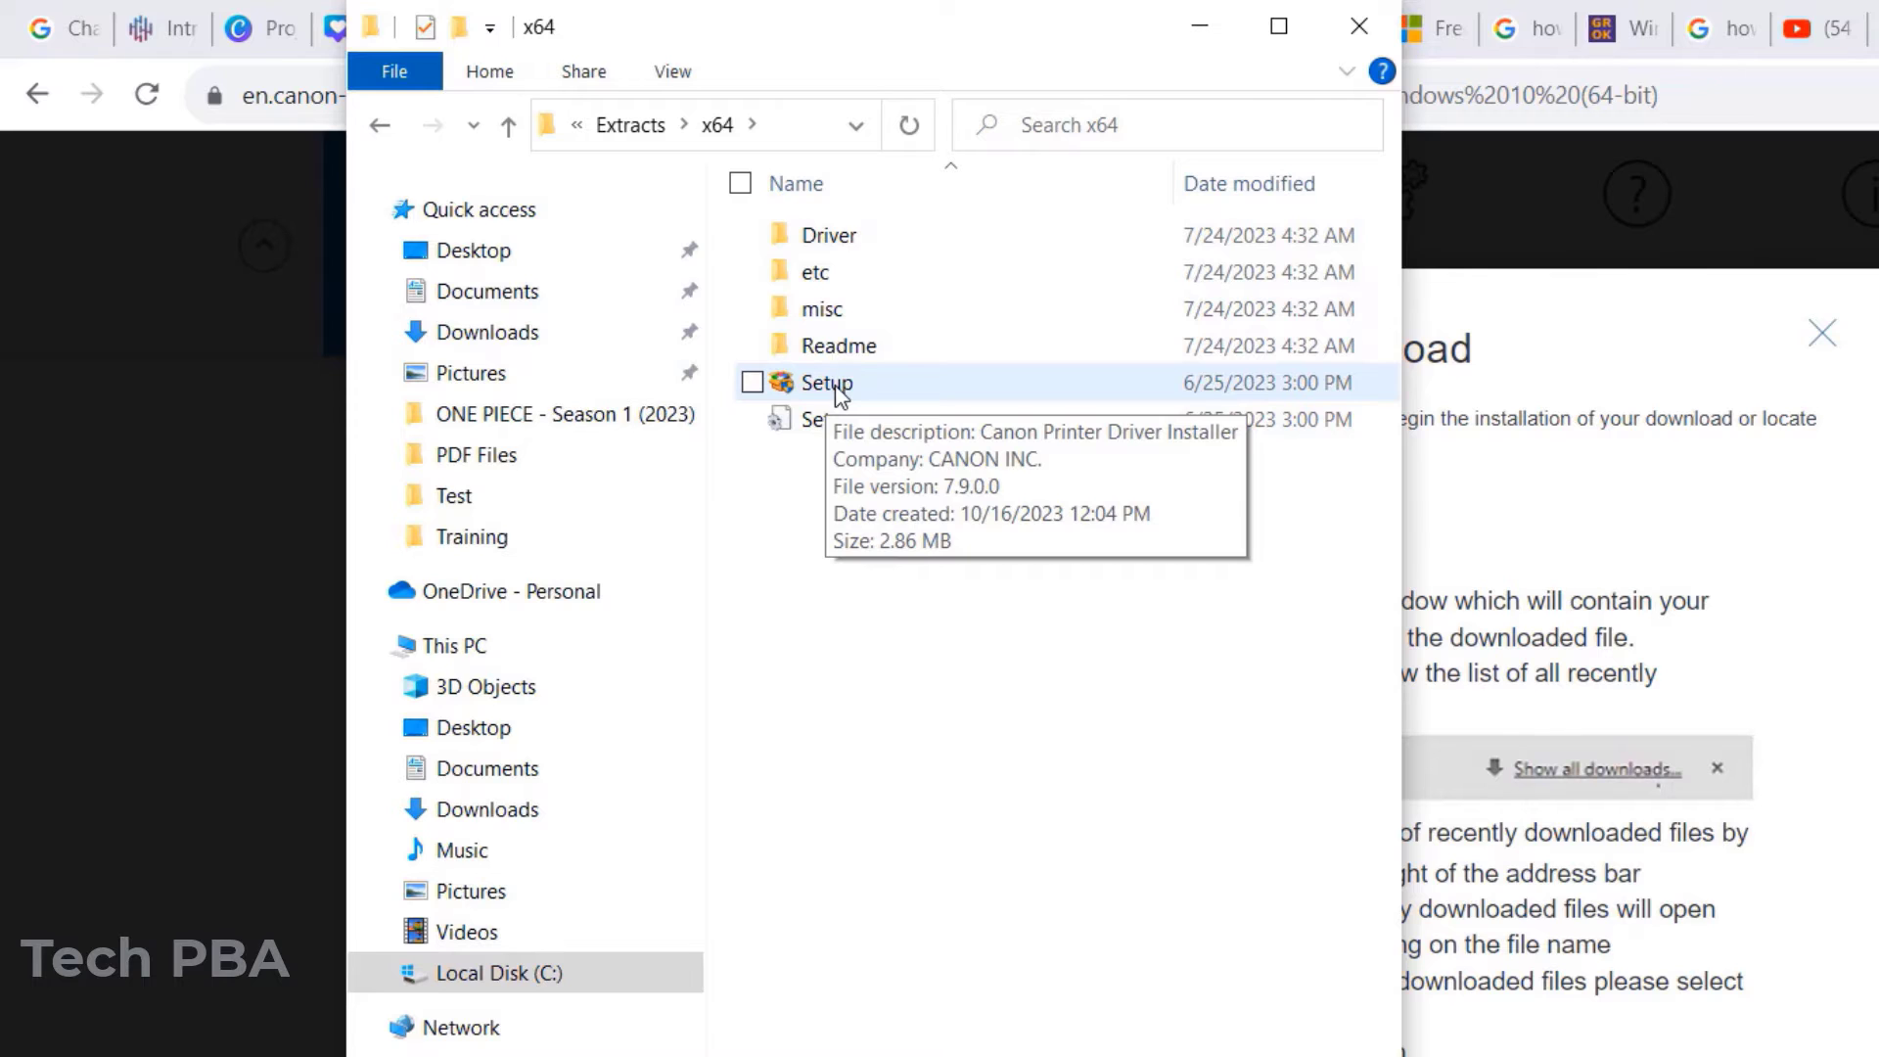
double_click(837, 389)
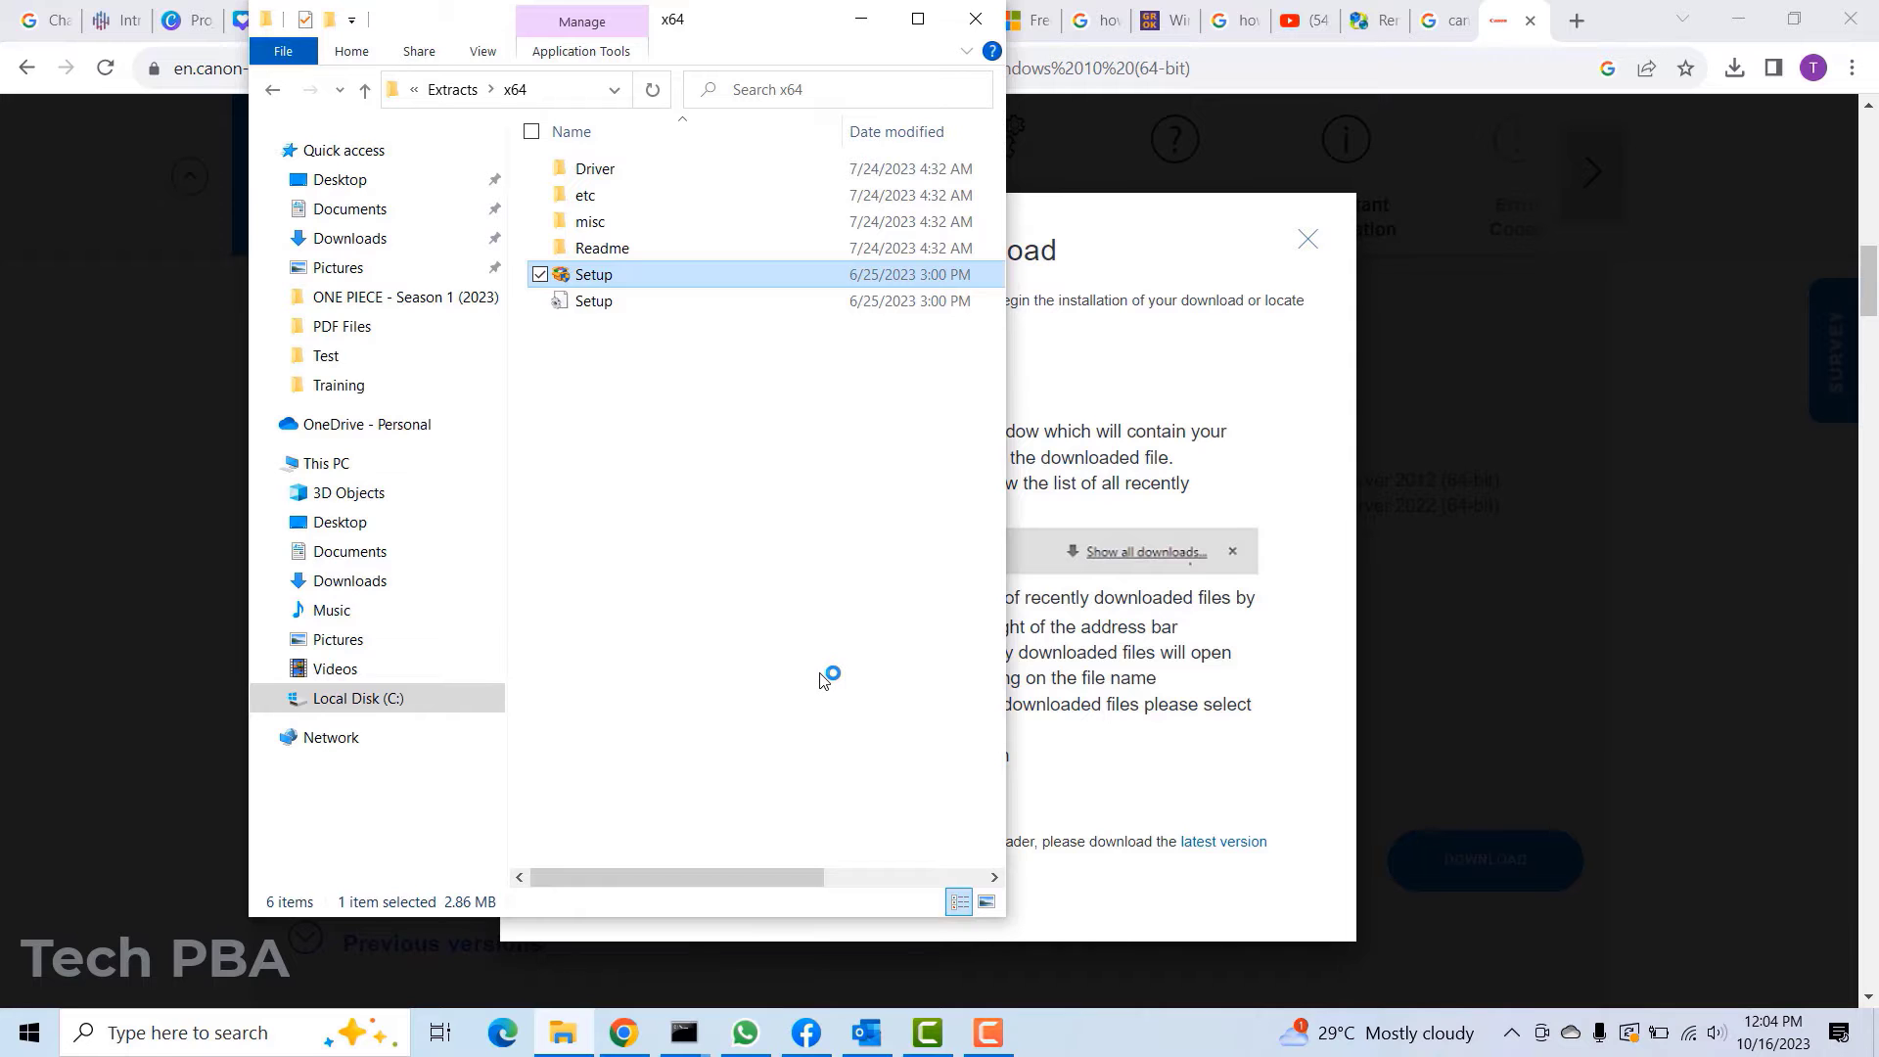
Proceed through the setup wizard with OS language settings, agree to the license, and keep the Standard setup method.
left_click_drag(957, 283, 759, 259)
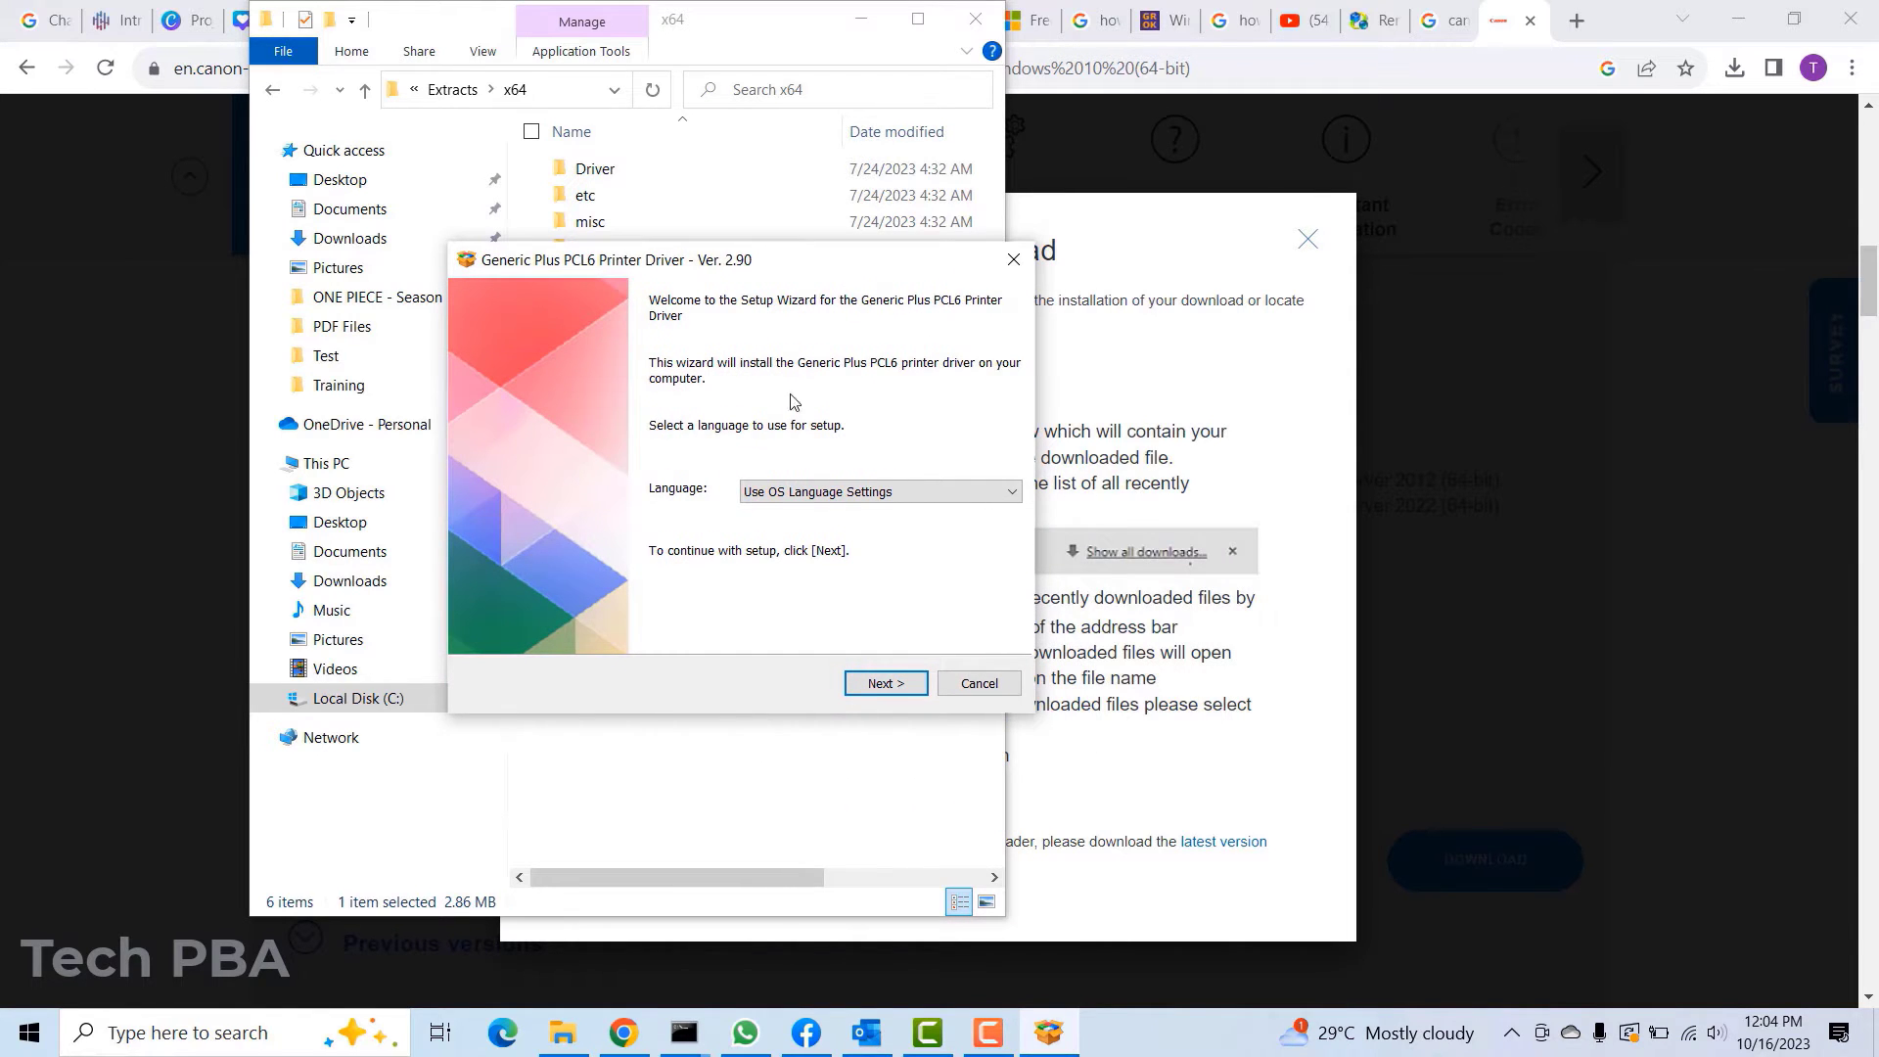
left_click(837, 500)
left_click(838, 501)
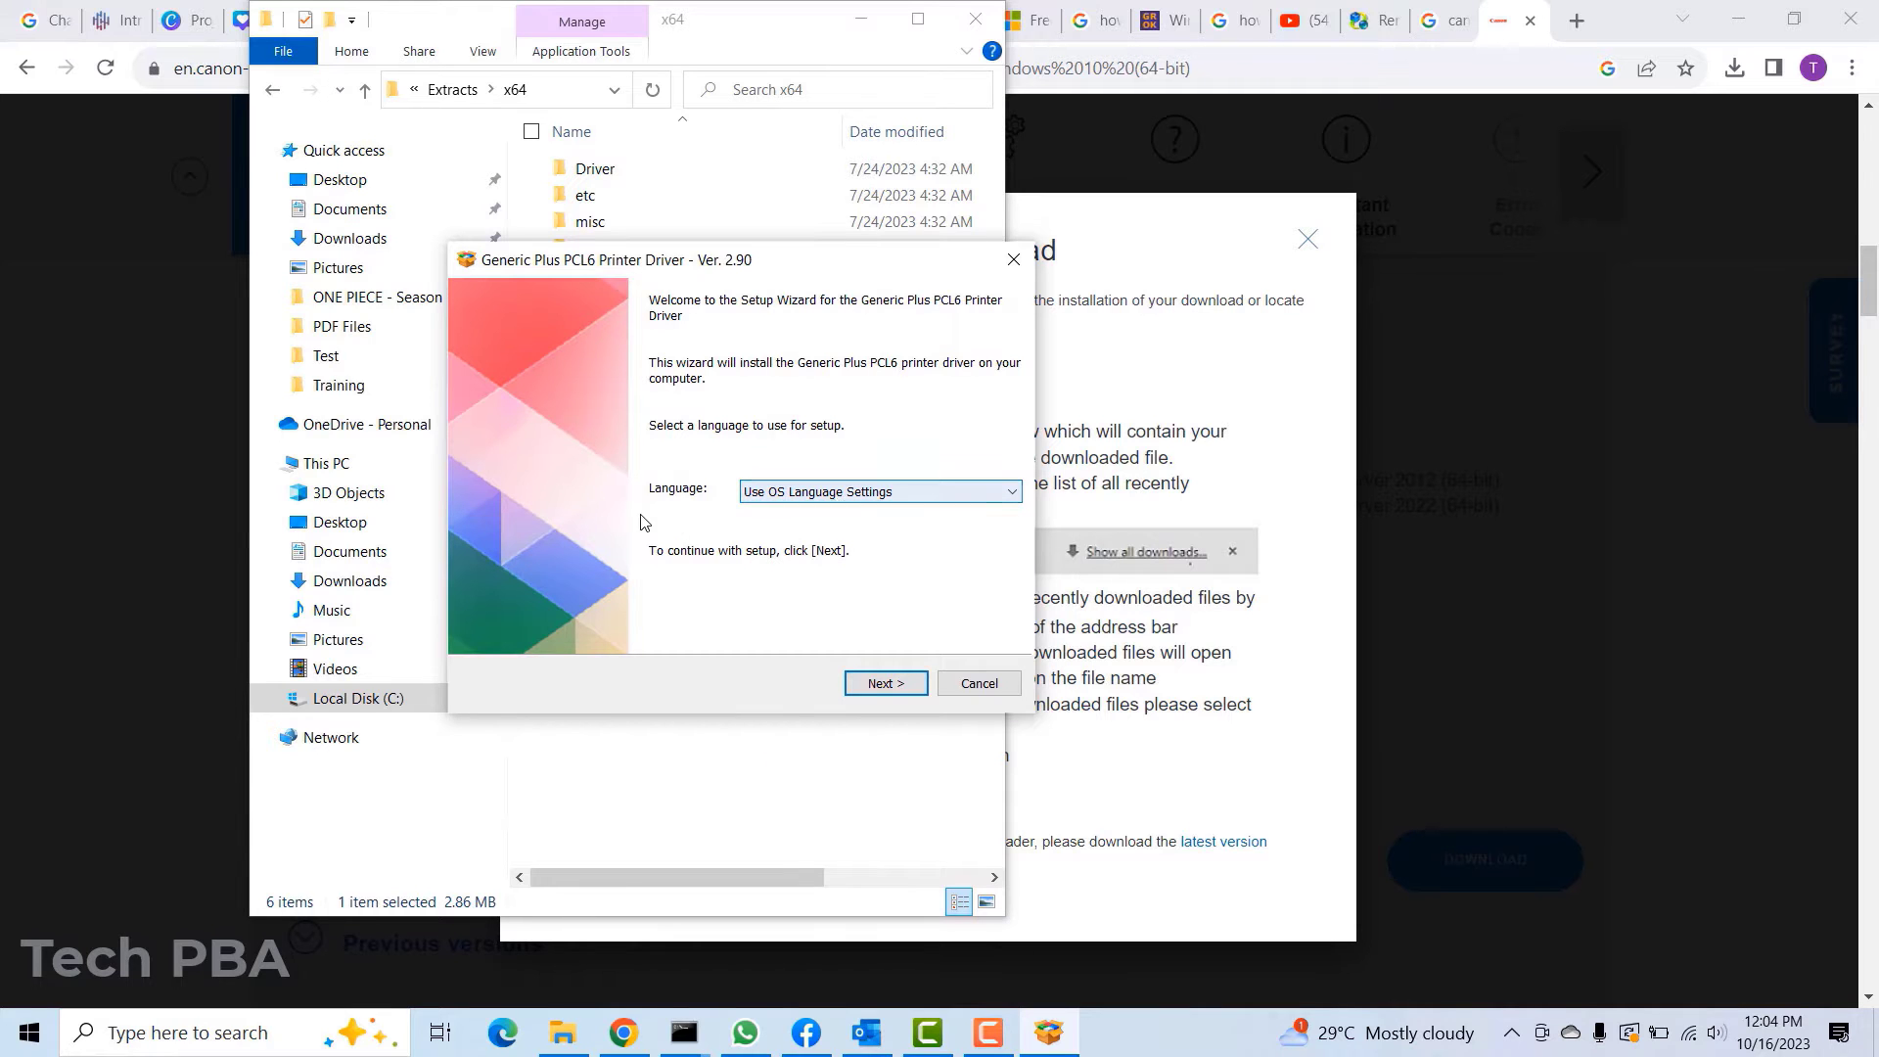
left_click(874, 683)
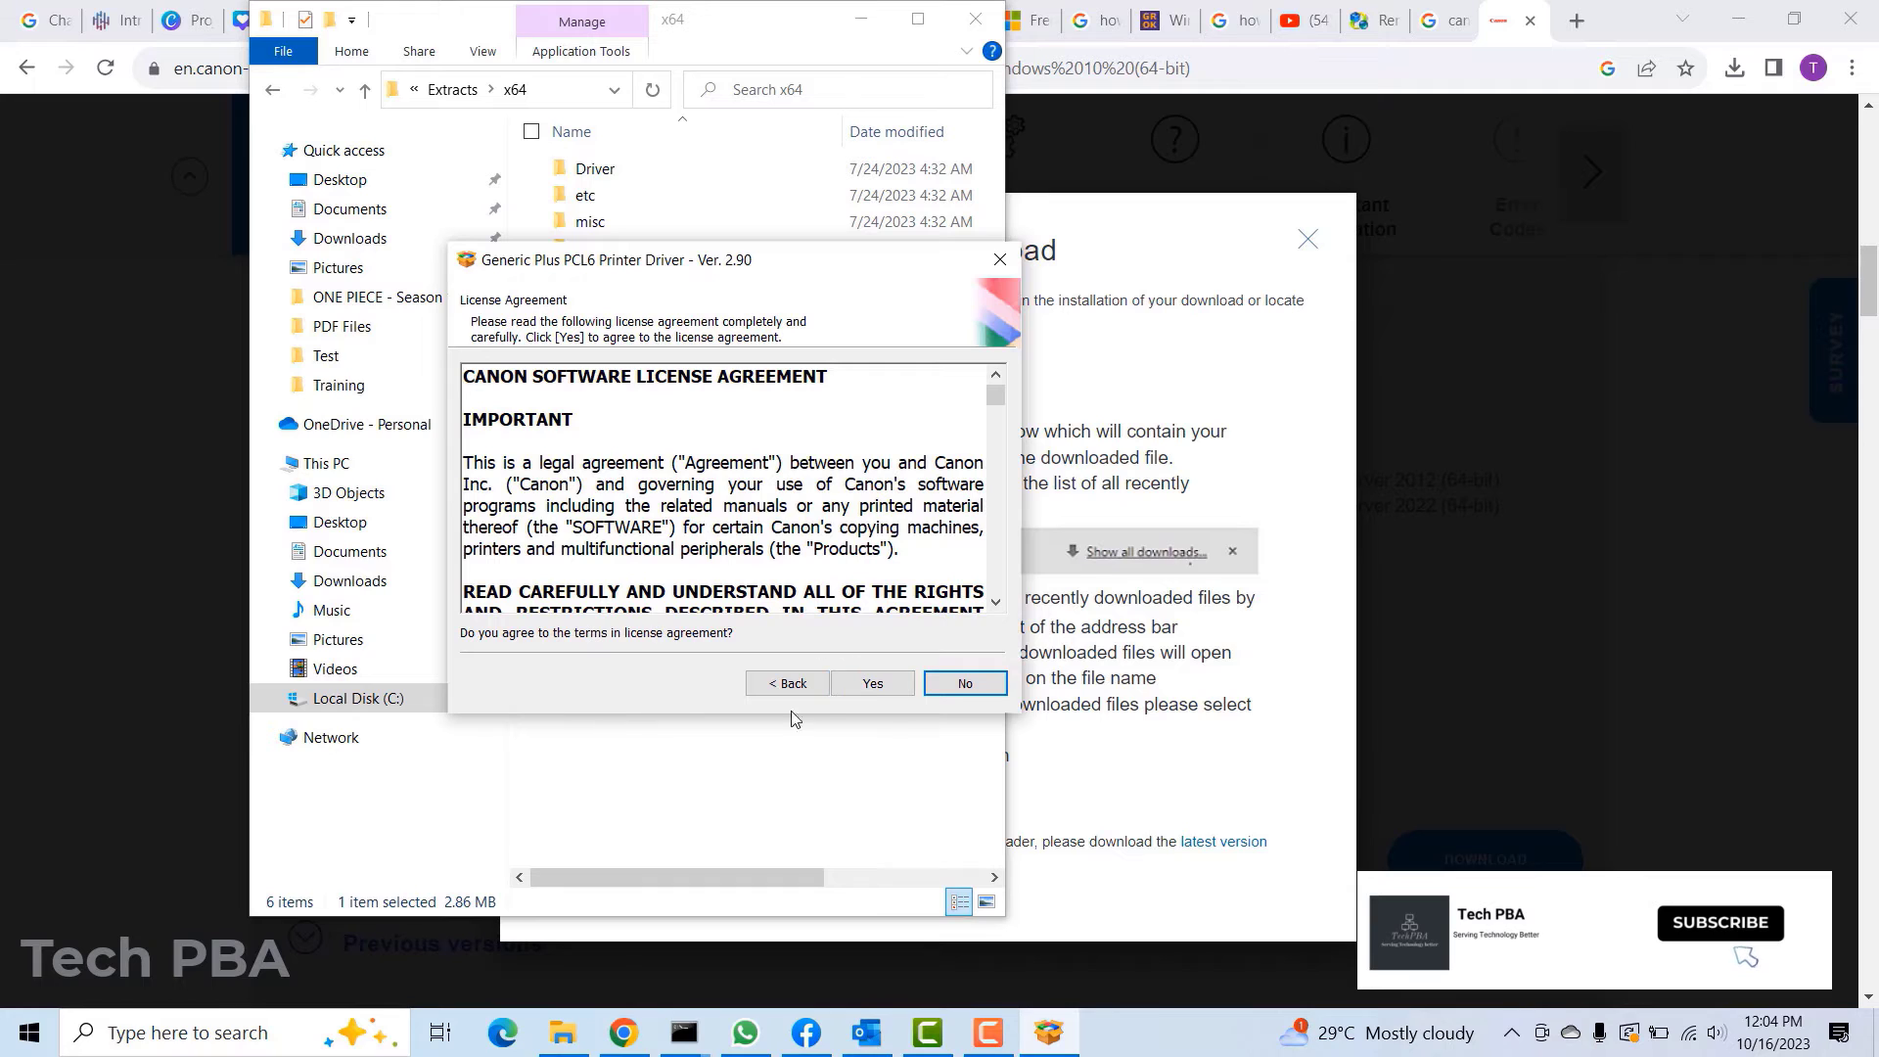
left_click(874, 684)
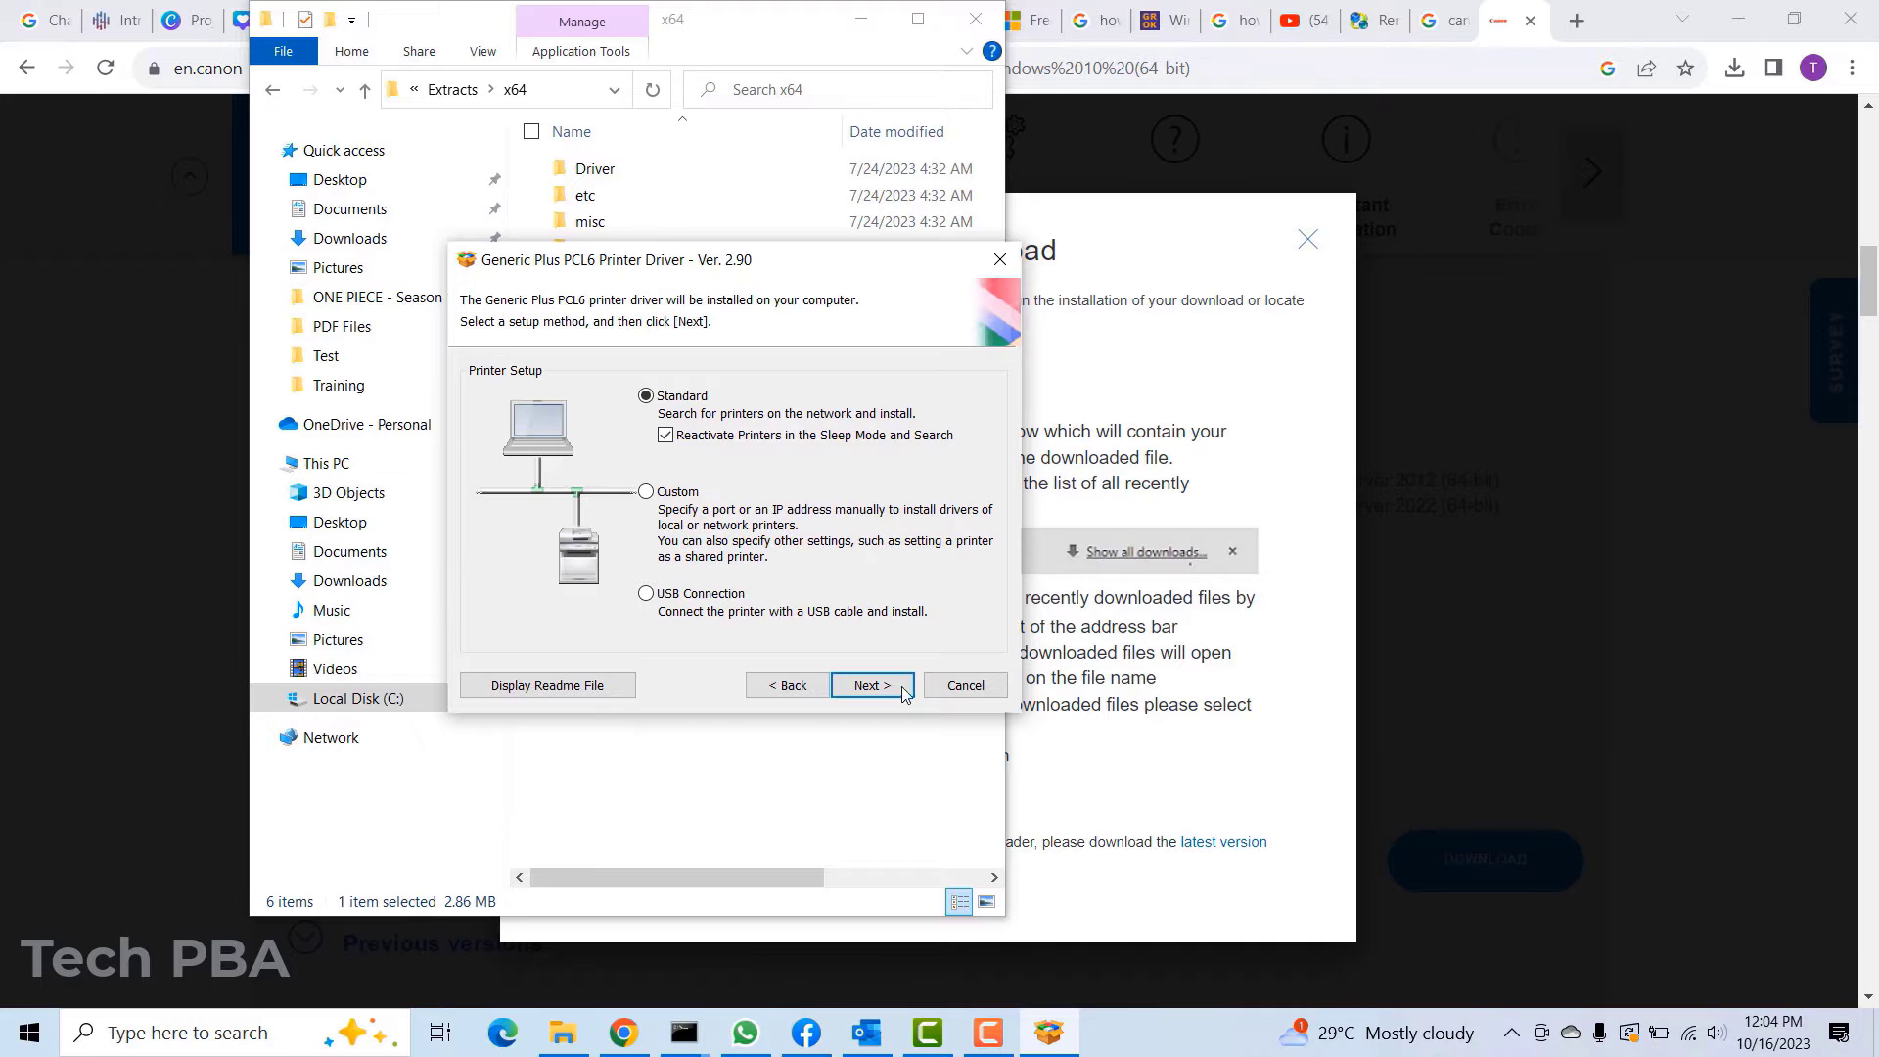
left_click(872, 685)
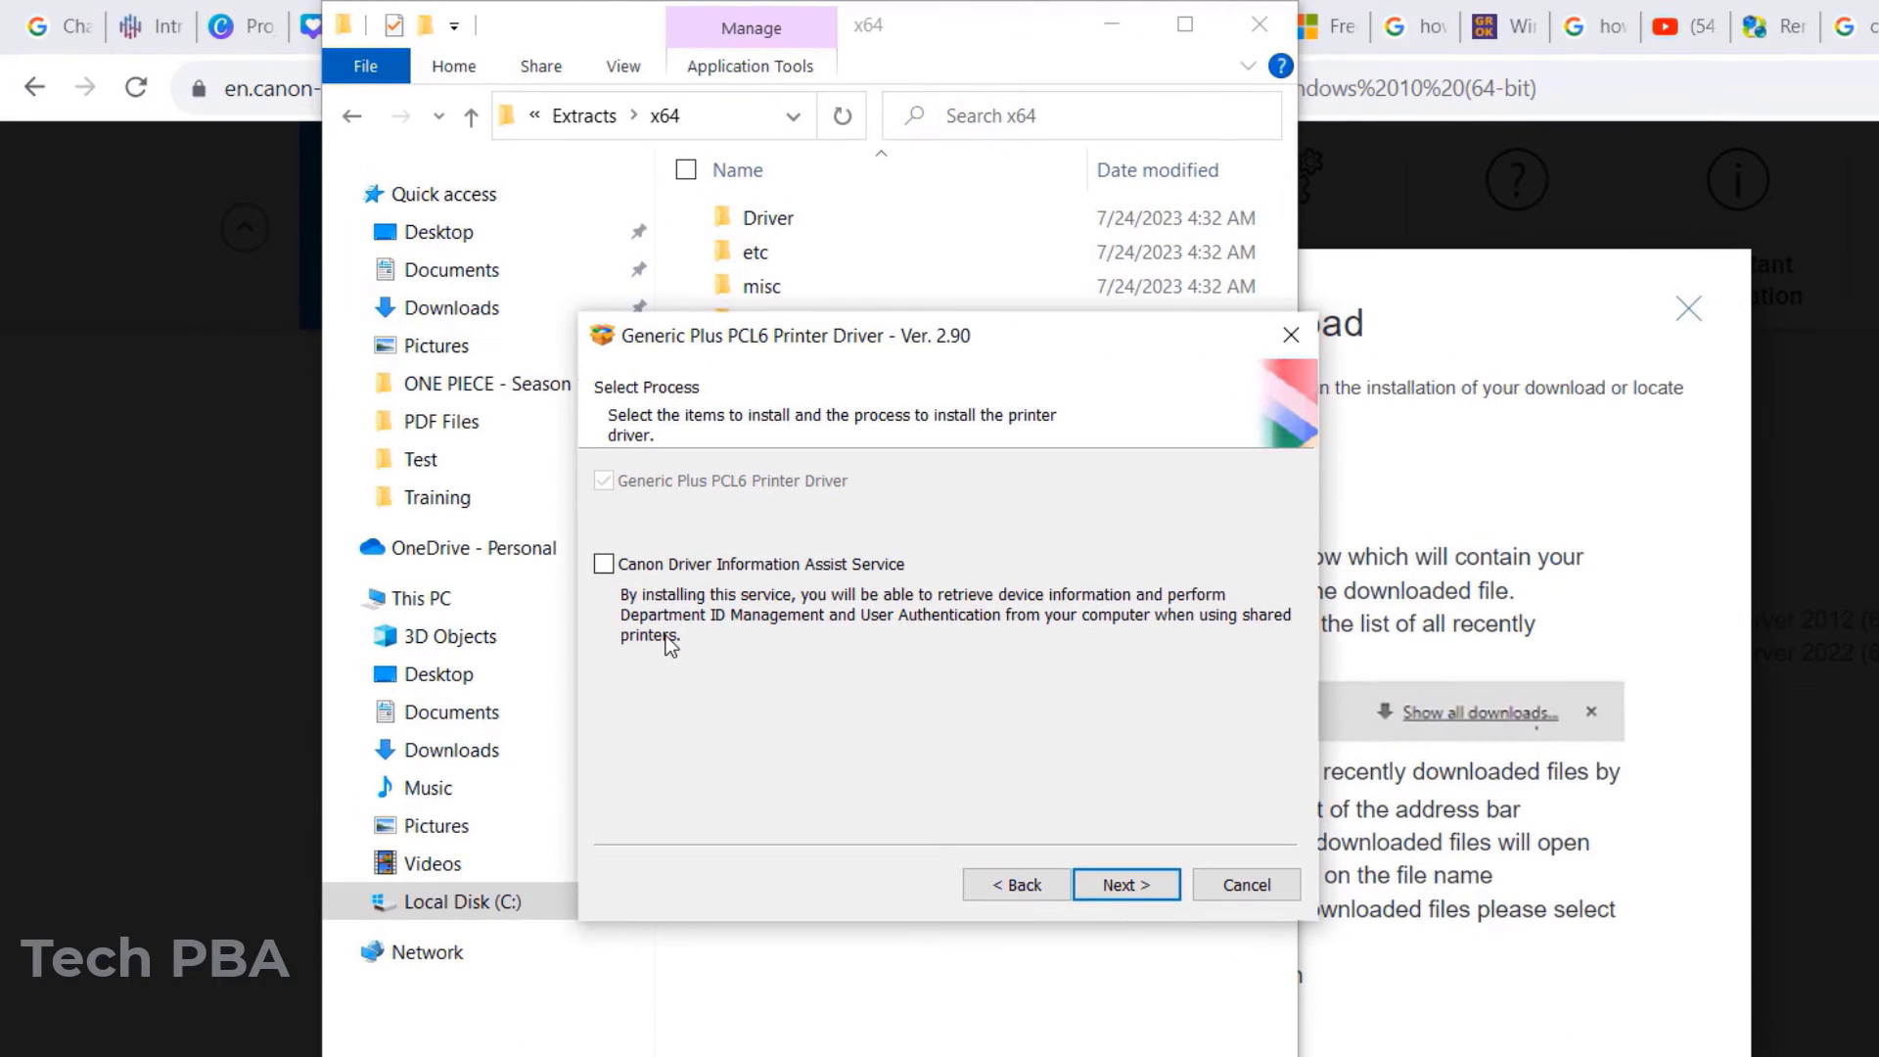
Include the Canon Driver Information Assist Service in the installation and agree to remove its Windows Firewall block.
left_click(604, 565)
left_click(1125, 884)
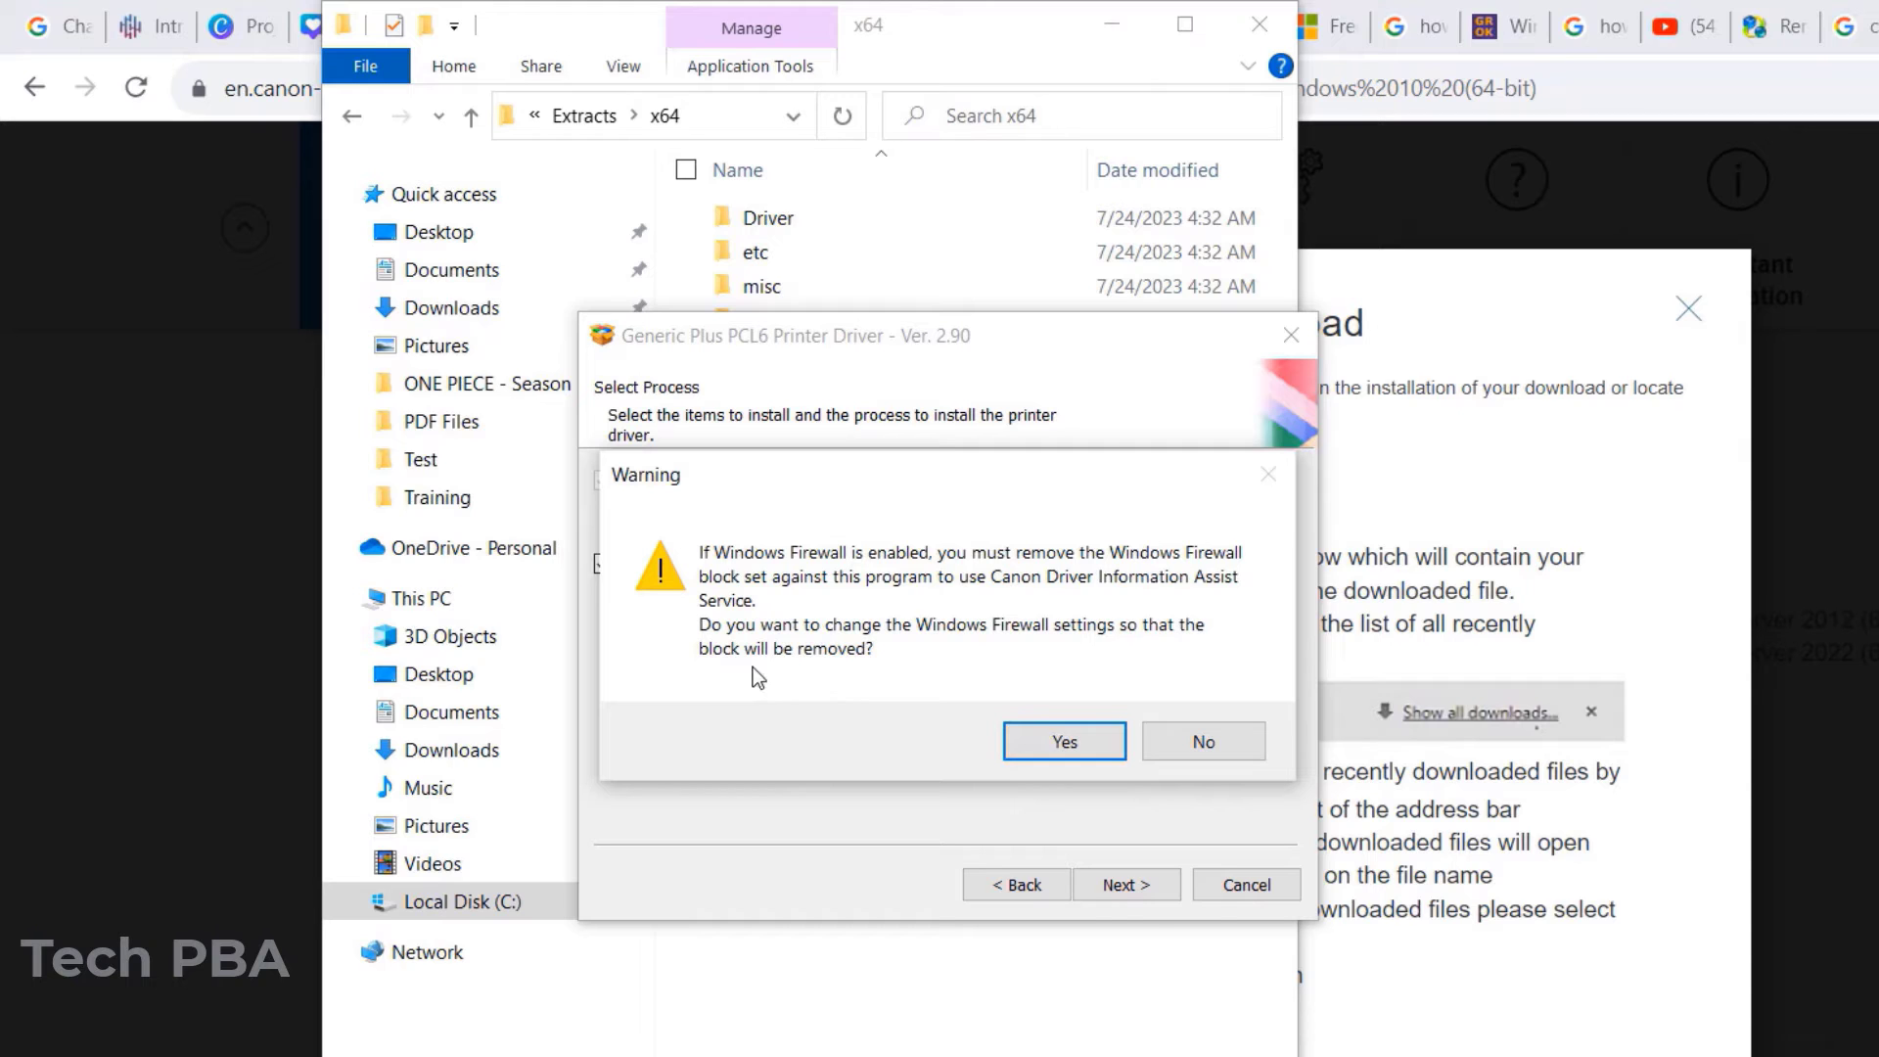
left_click(1069, 741)
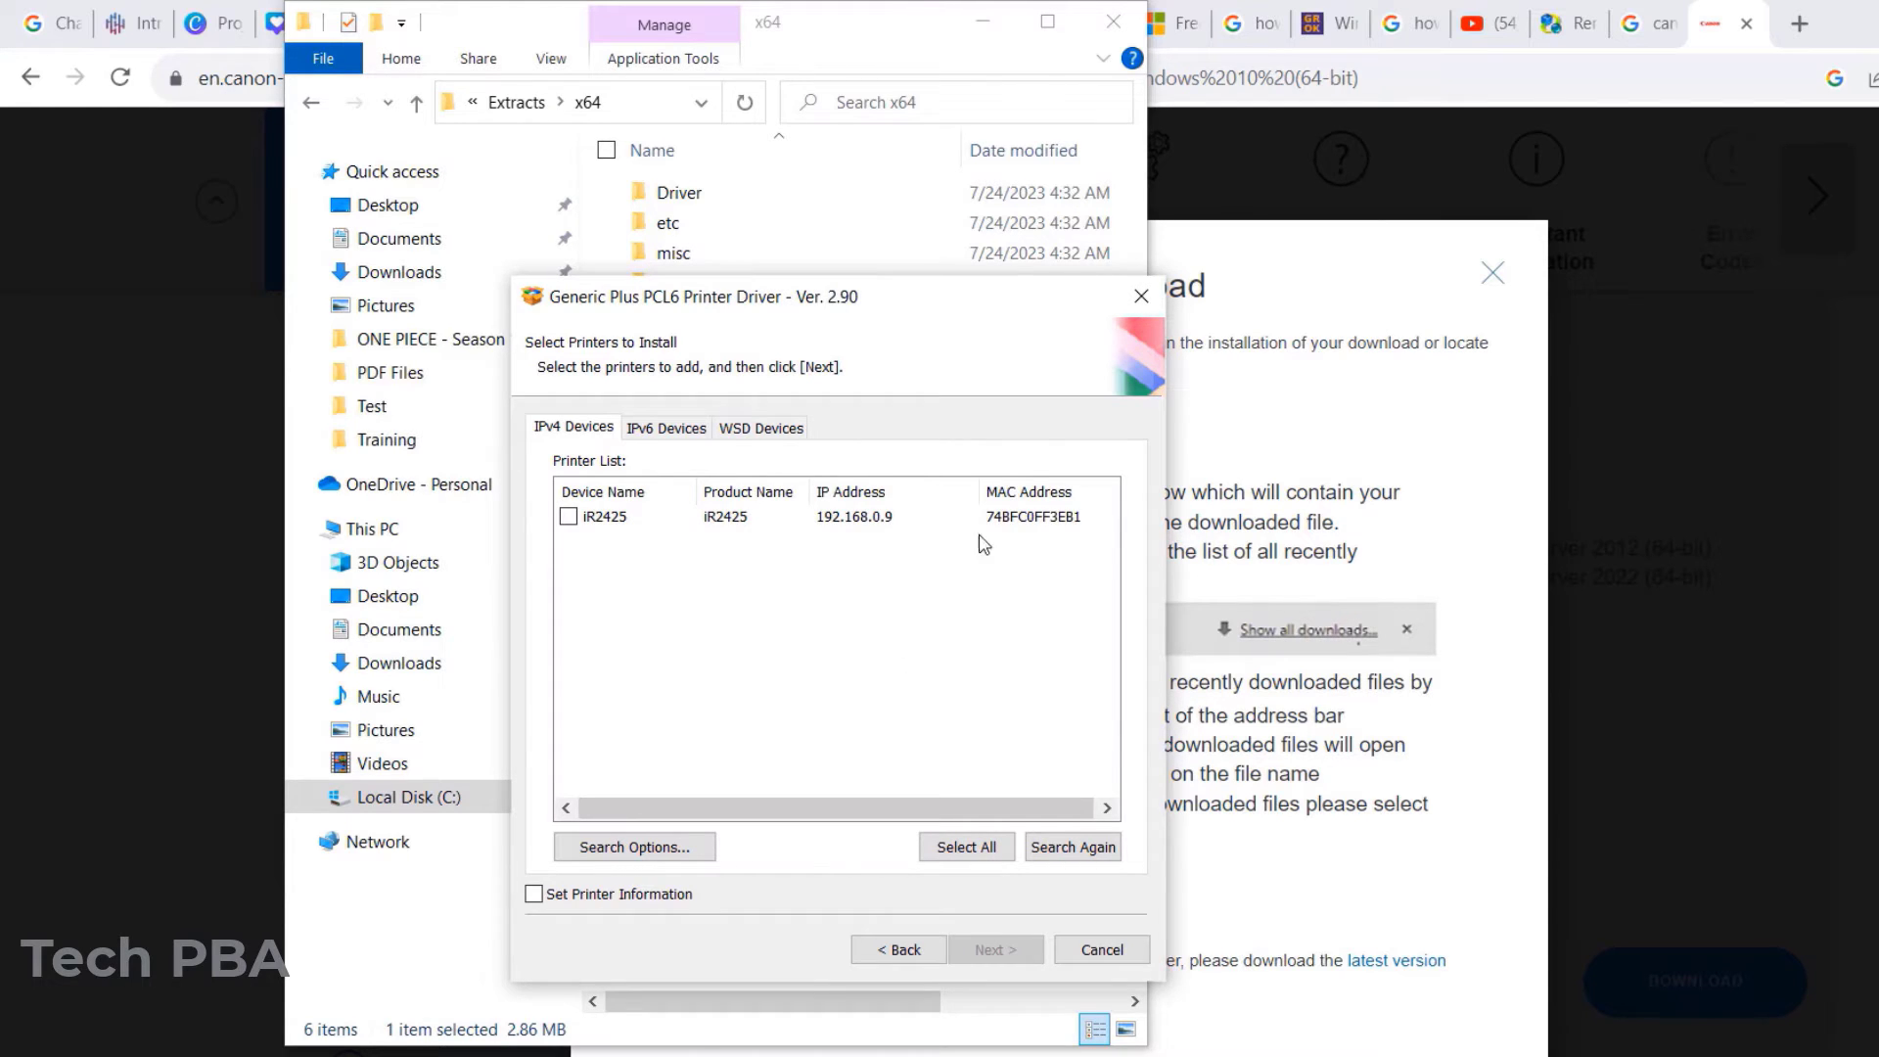
Select the iR2425 printer from the IPv4 devices as the printer to install and continue to the installation summary.
left_click(600, 523)
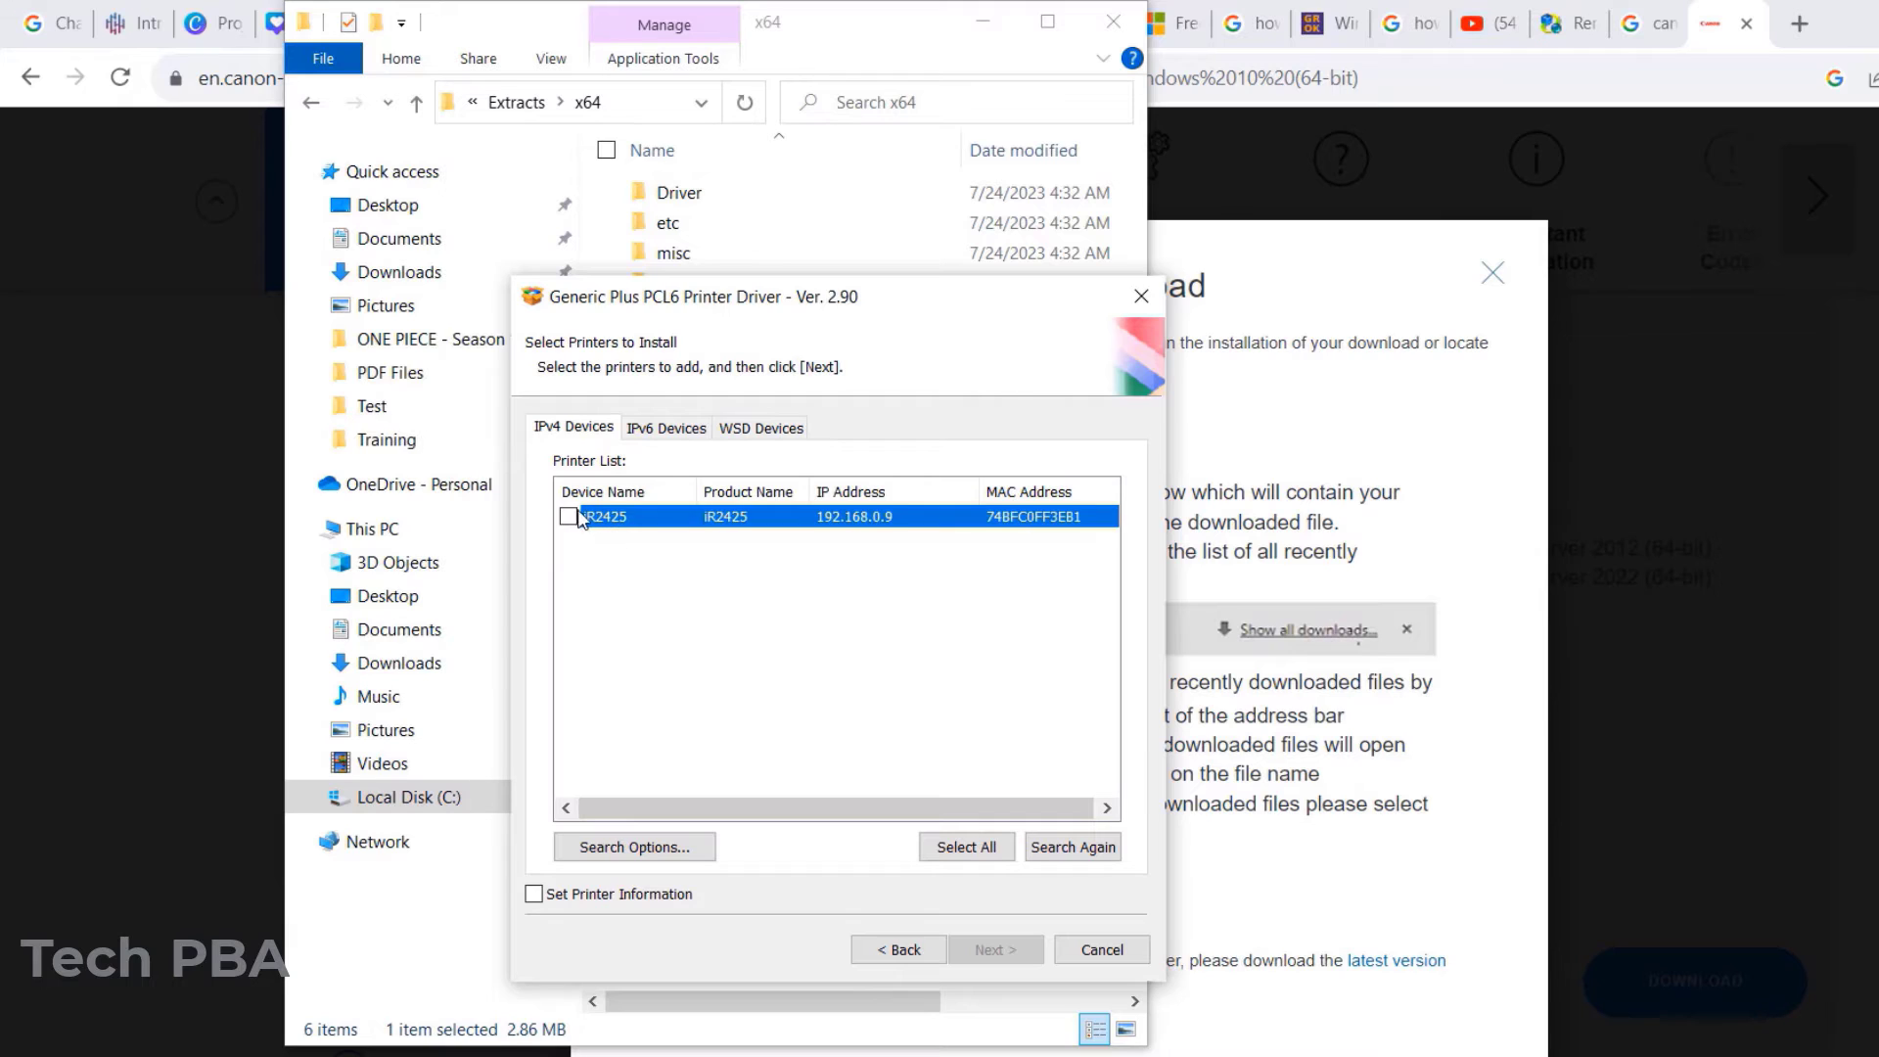
left_click(568, 515)
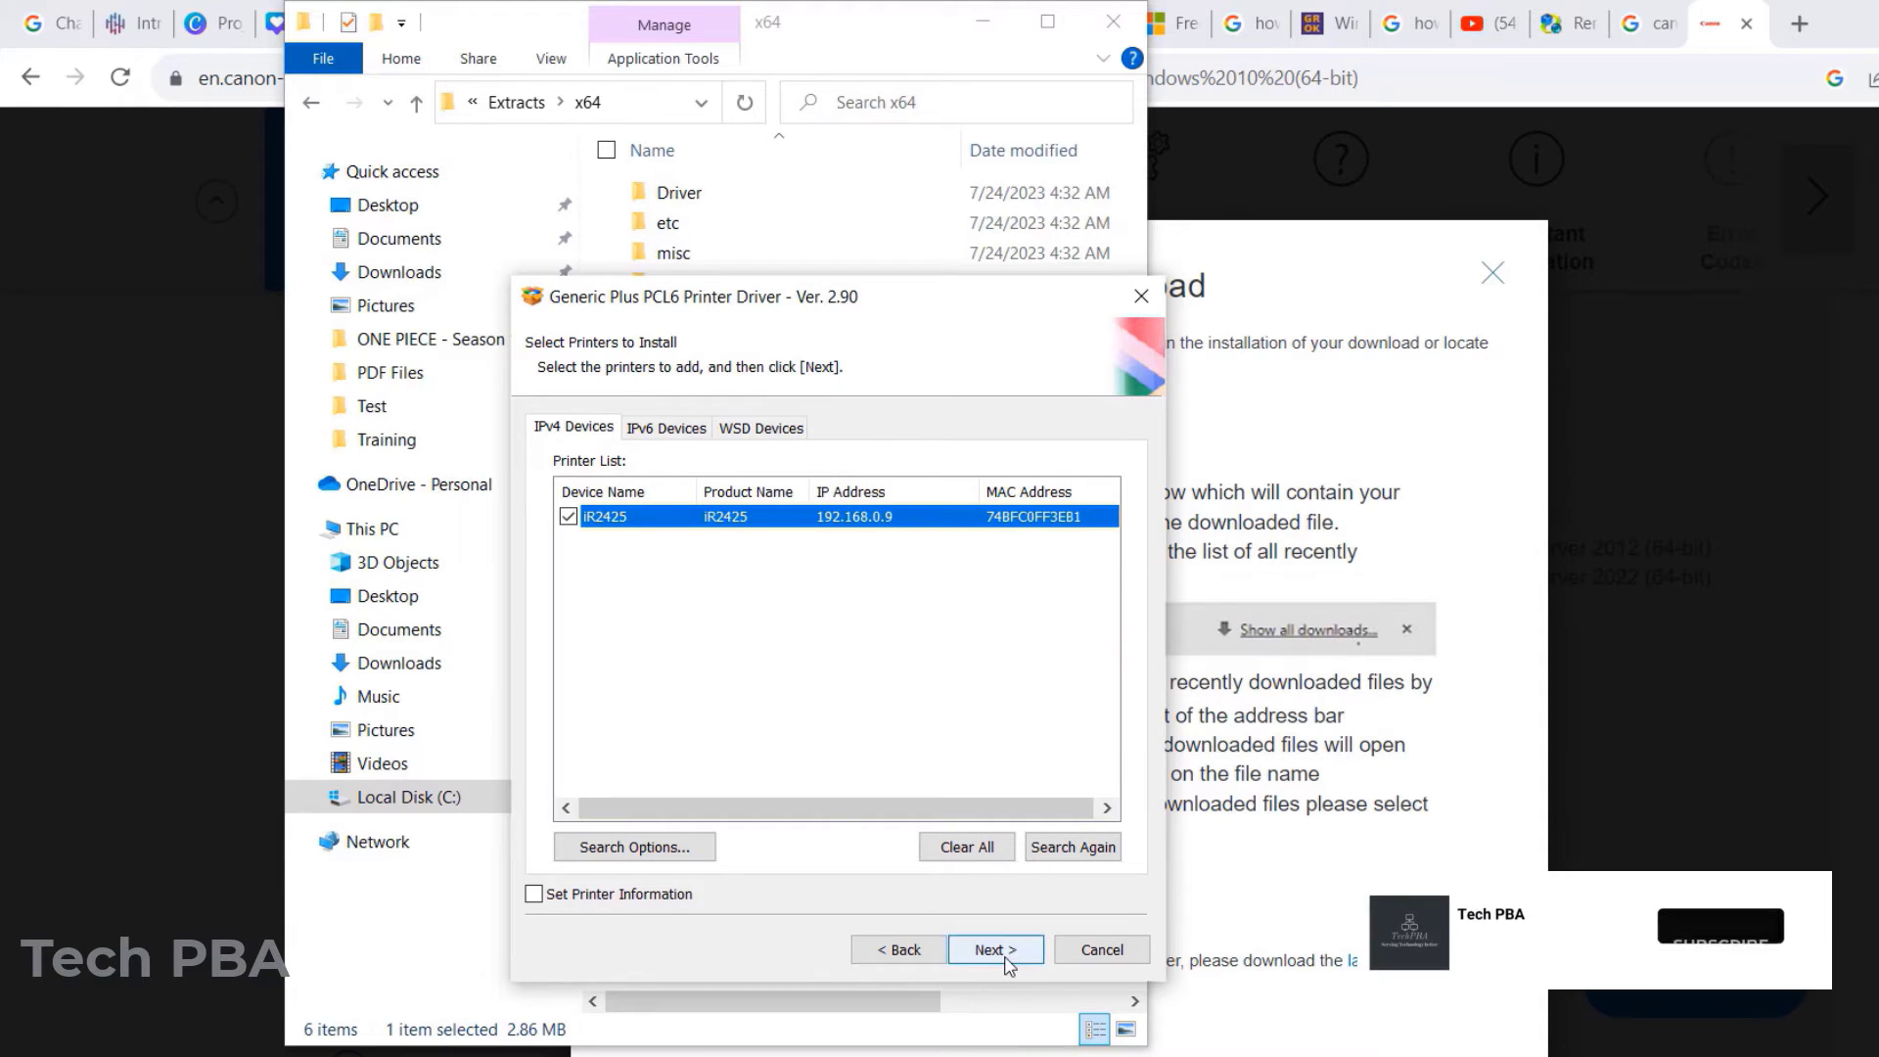
left_click(1018, 962)
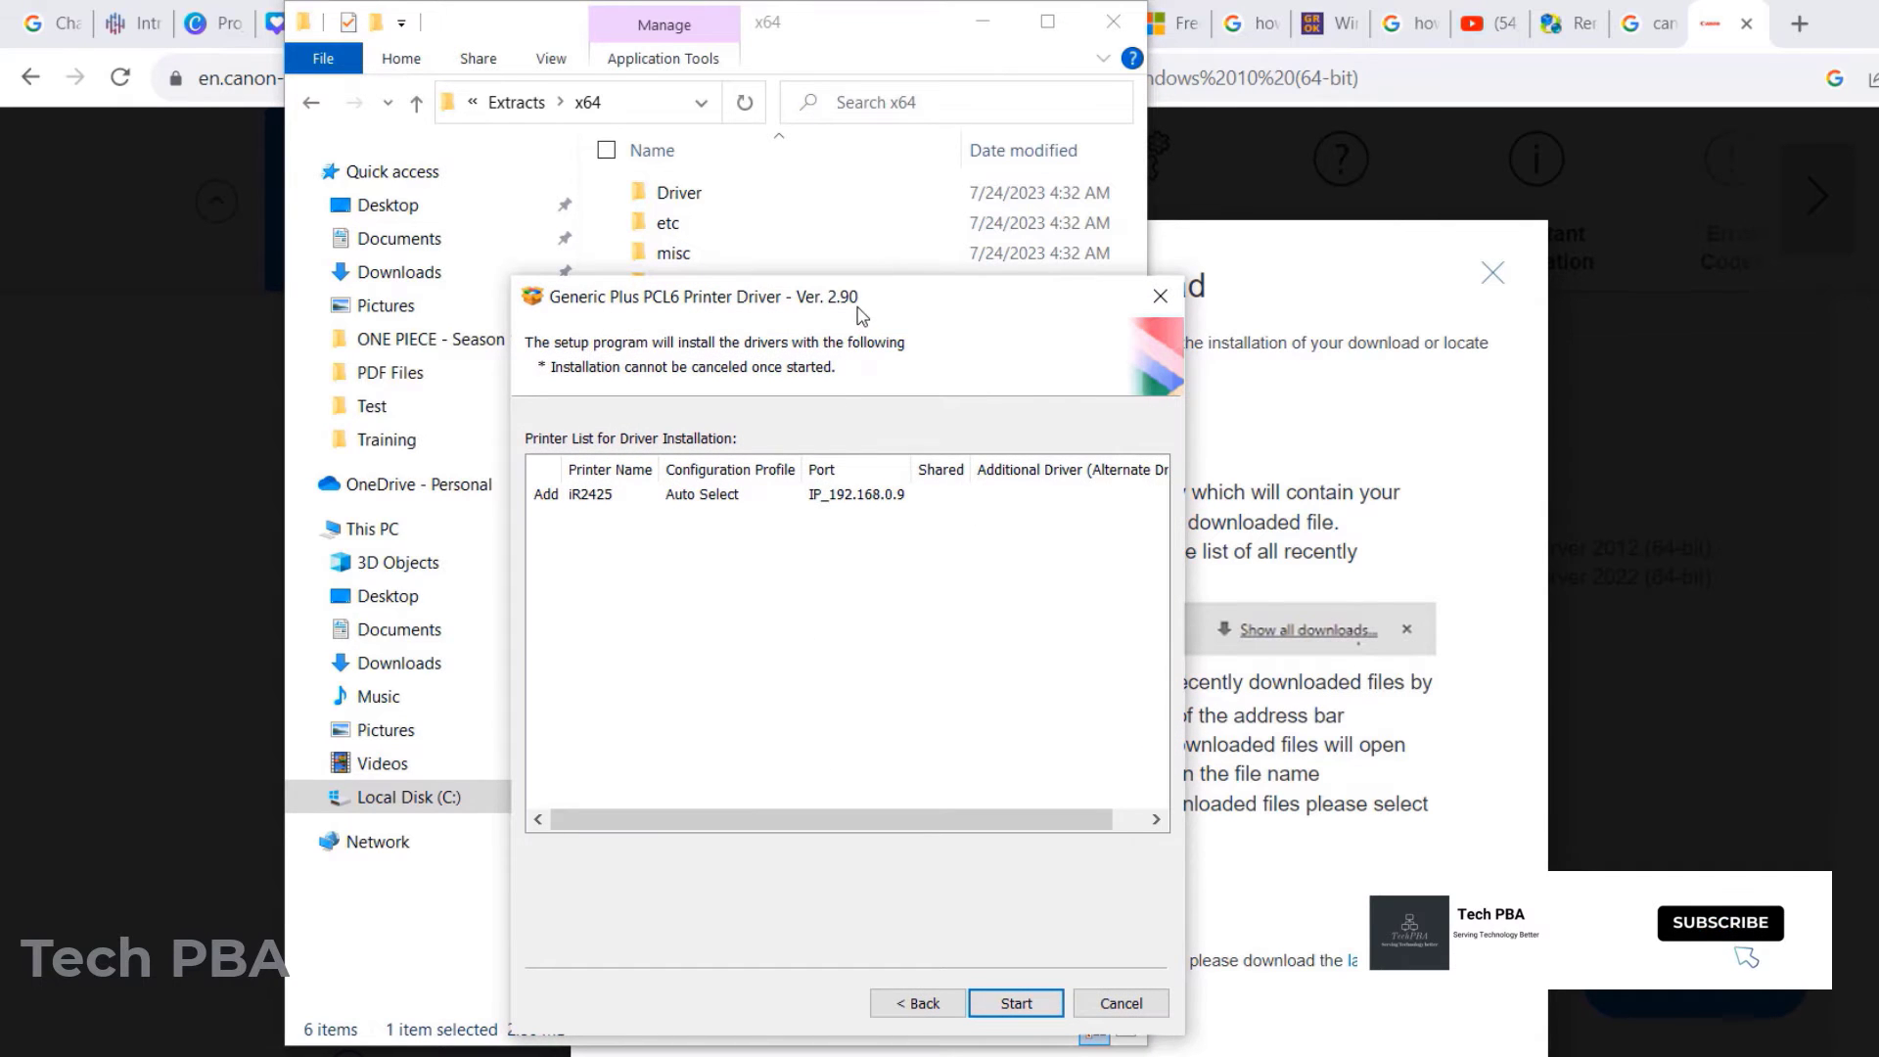
Start the iR2425 driver installation, minimize the x64 folder window, and exit the wizard without restarting the computer.
left_click_drag(861, 311, 979, 176)
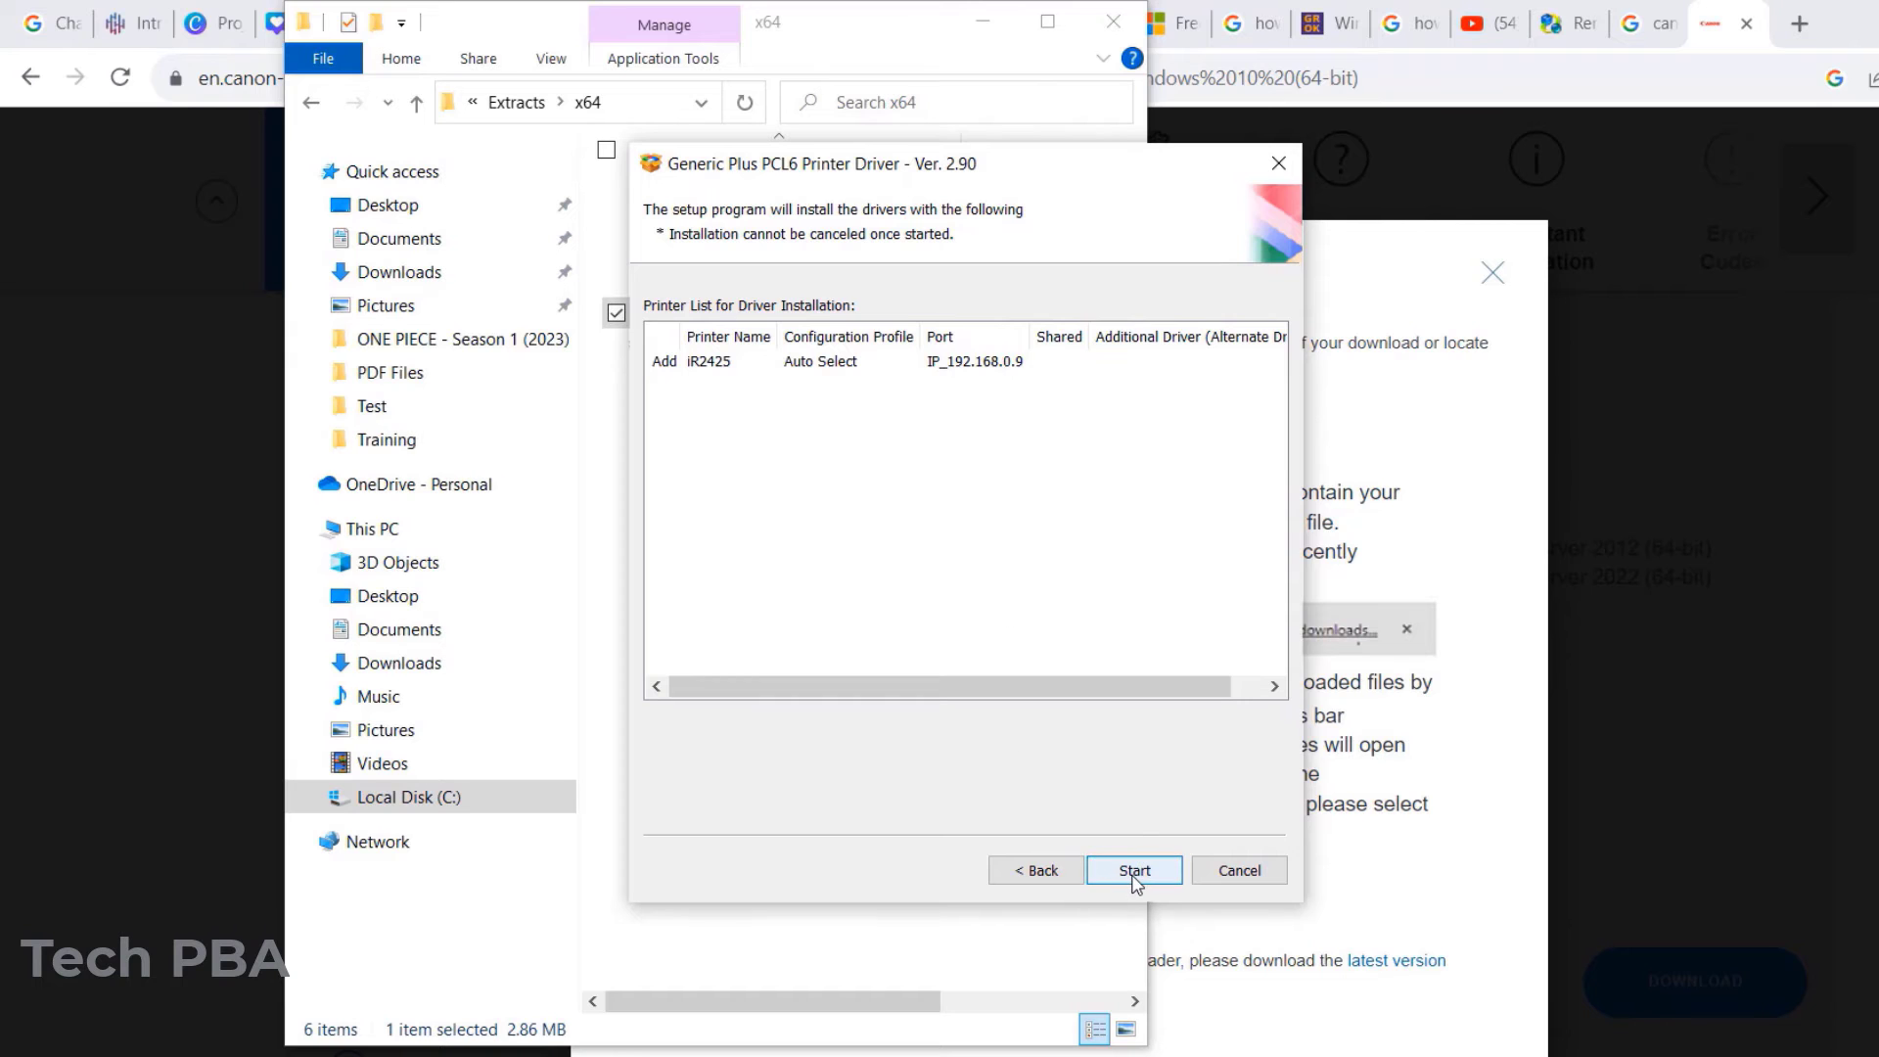
left_click(1135, 869)
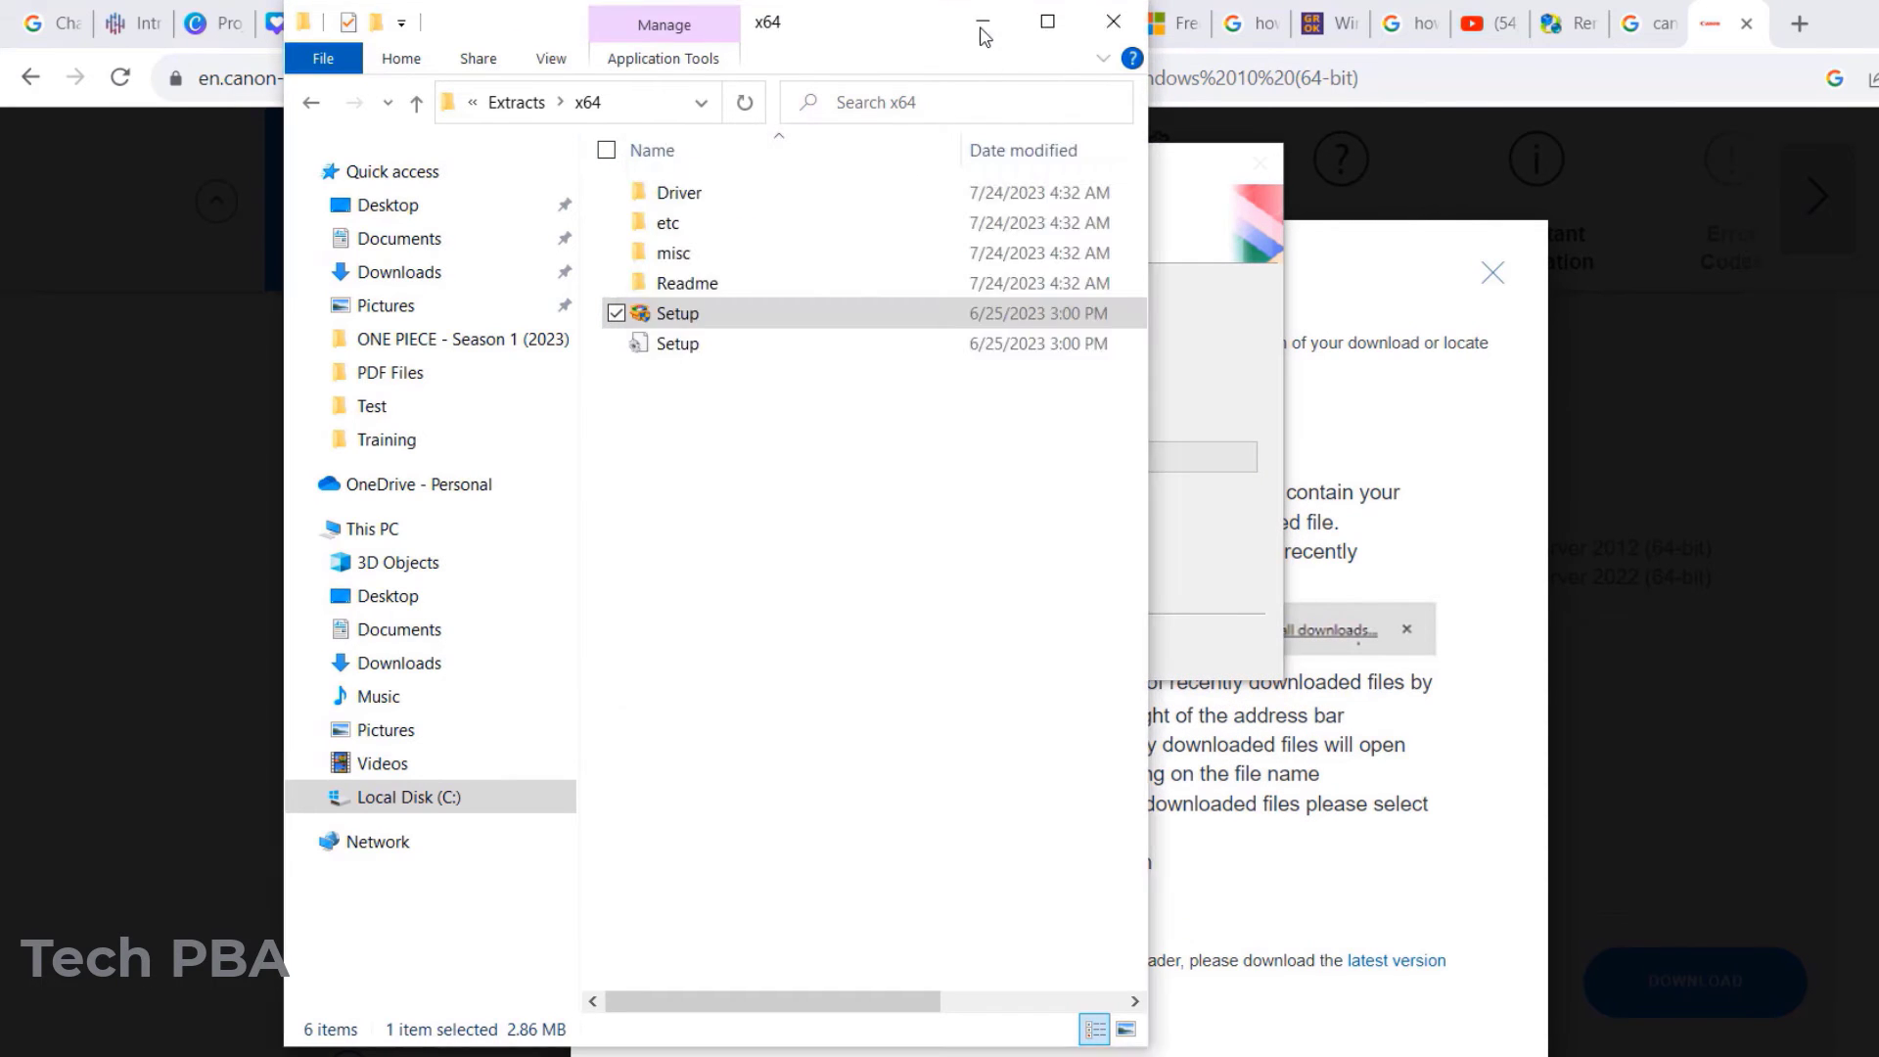
left_click(983, 21)
left_click_drag(899, 164, 969, 274)
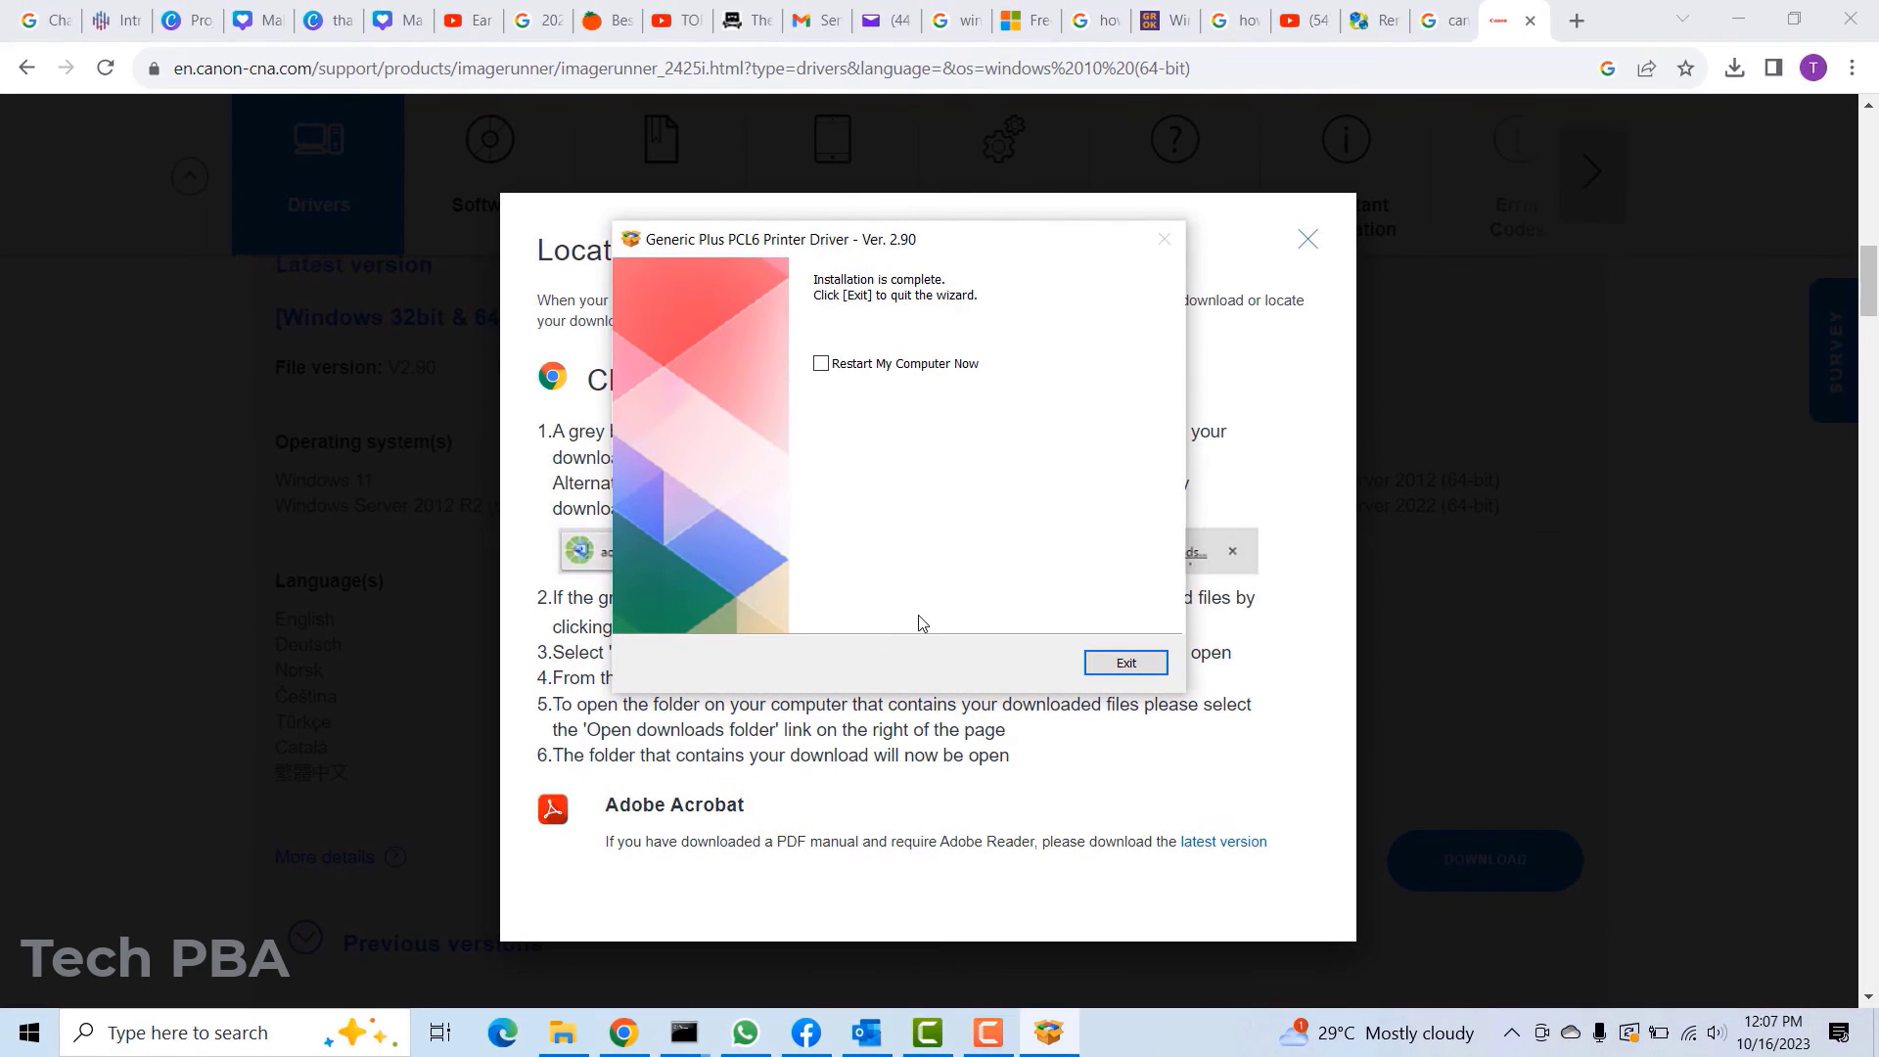
left_click(1125, 663)
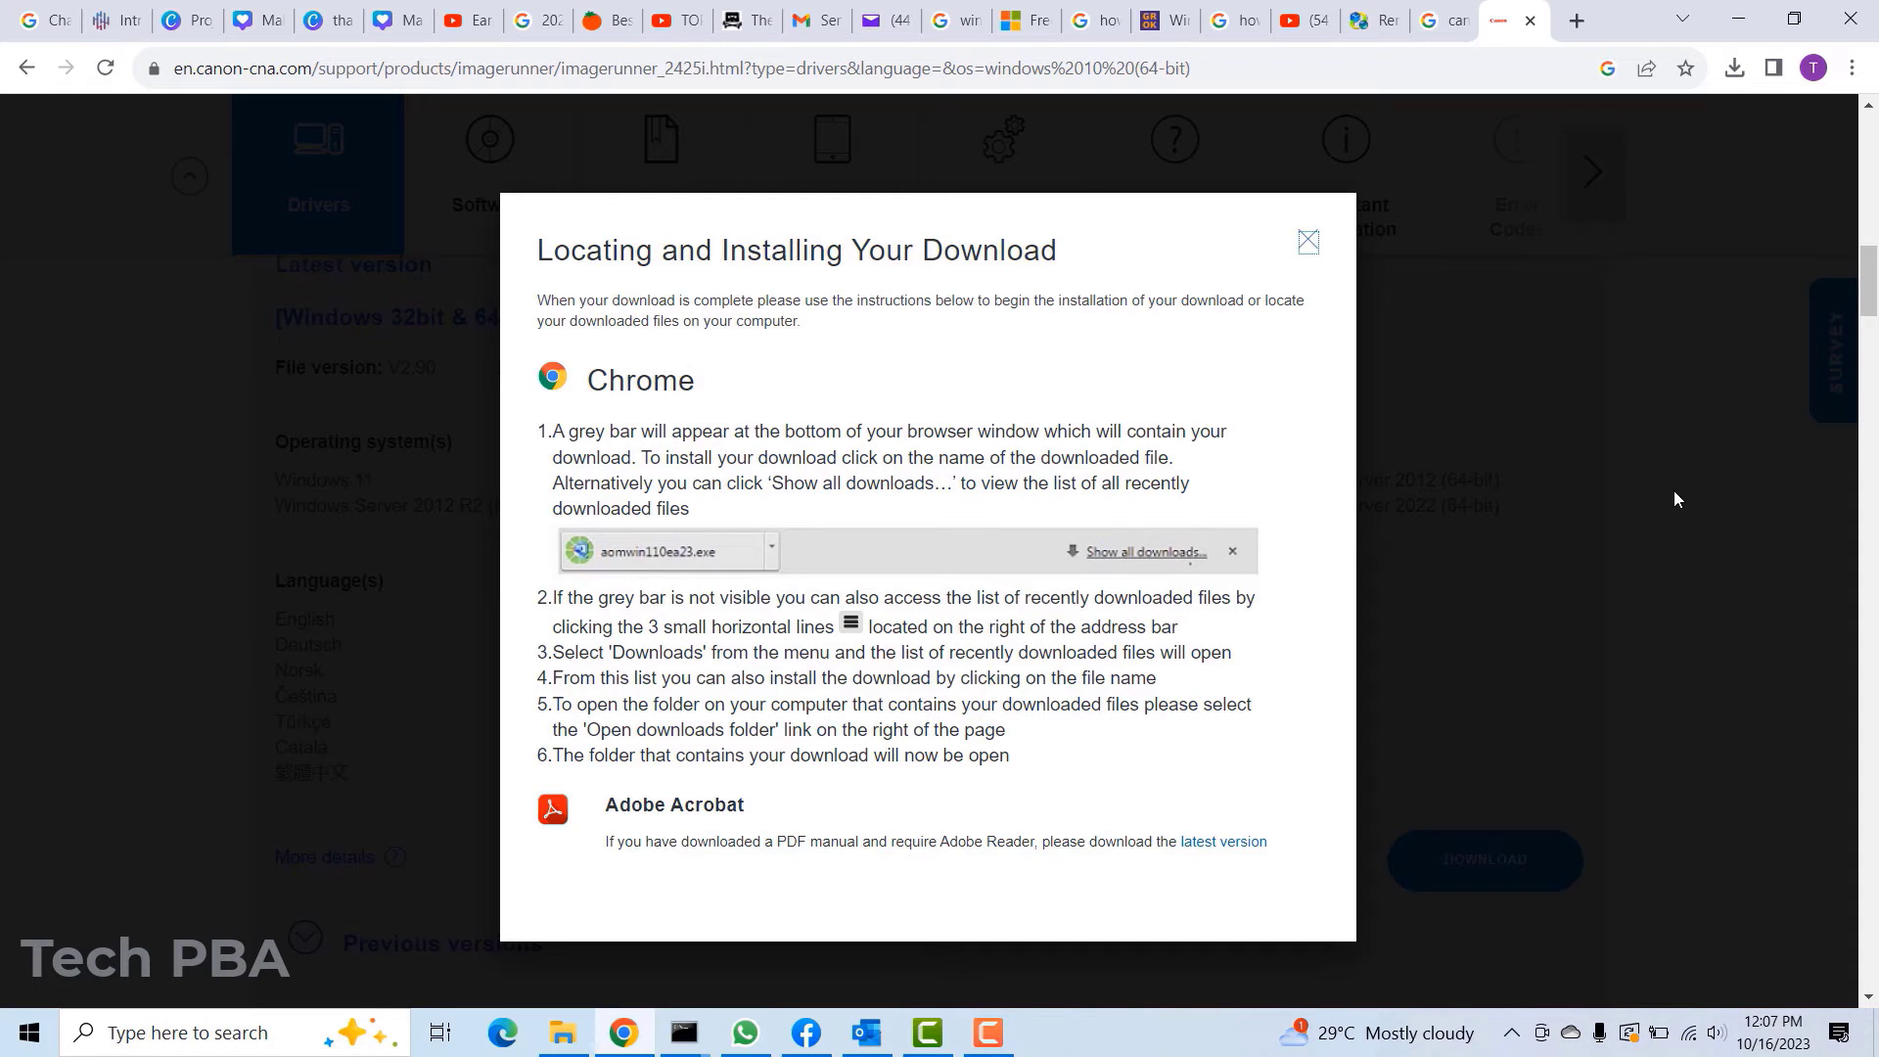
Open Control Panel from the Windows search and display the computer's devices and printers.
left_click(169, 1030)
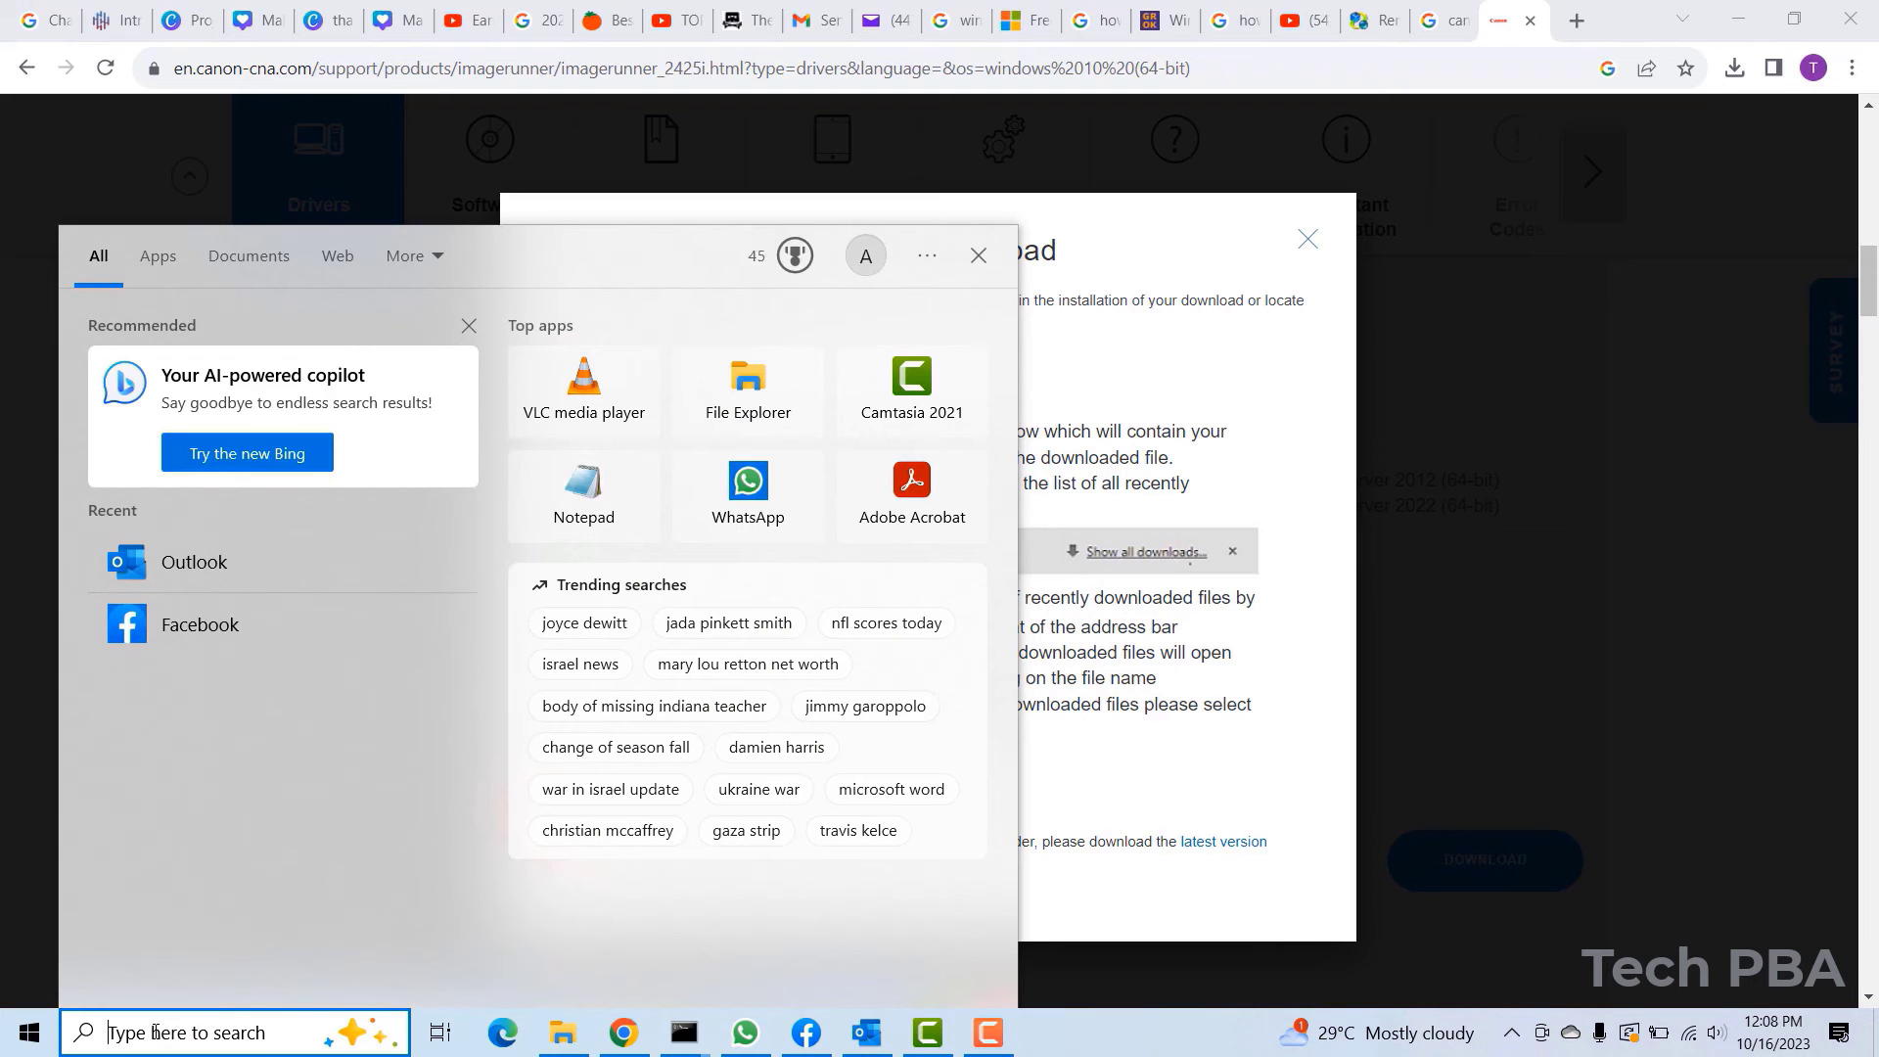
type("contr")
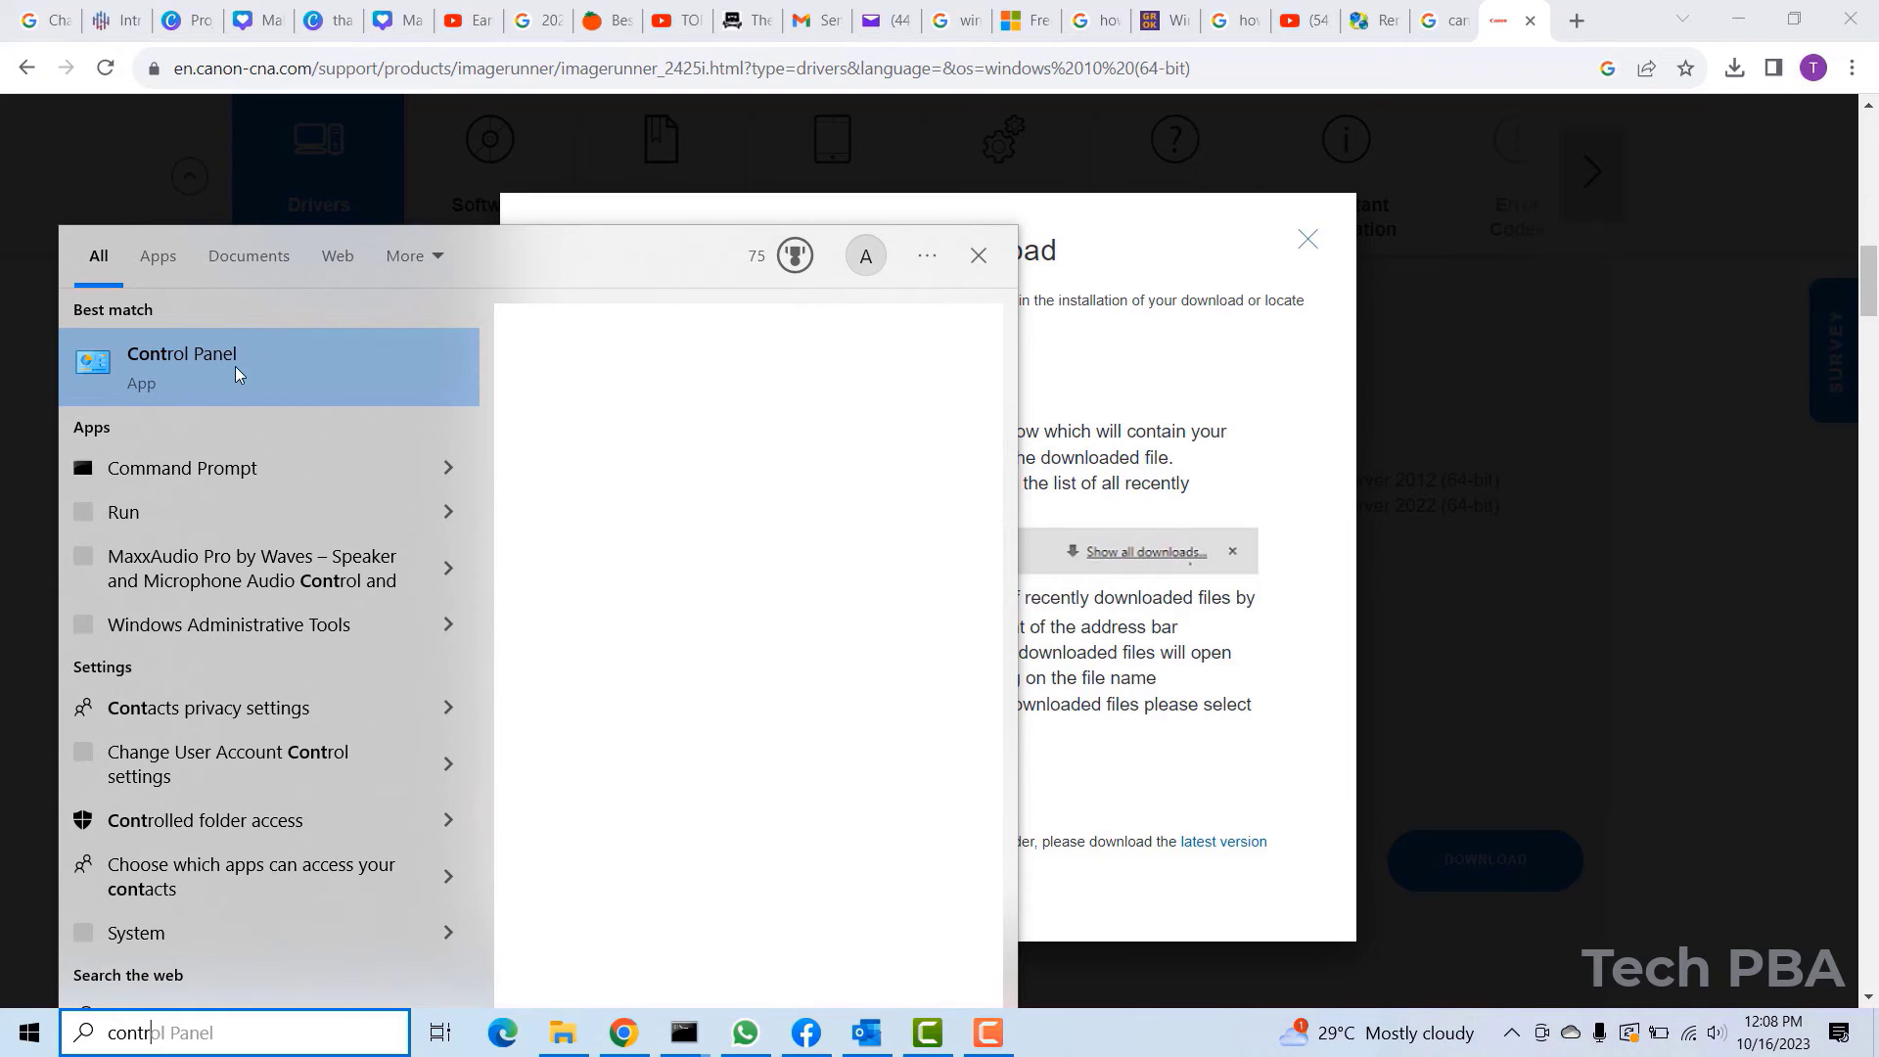
left_click(236, 370)
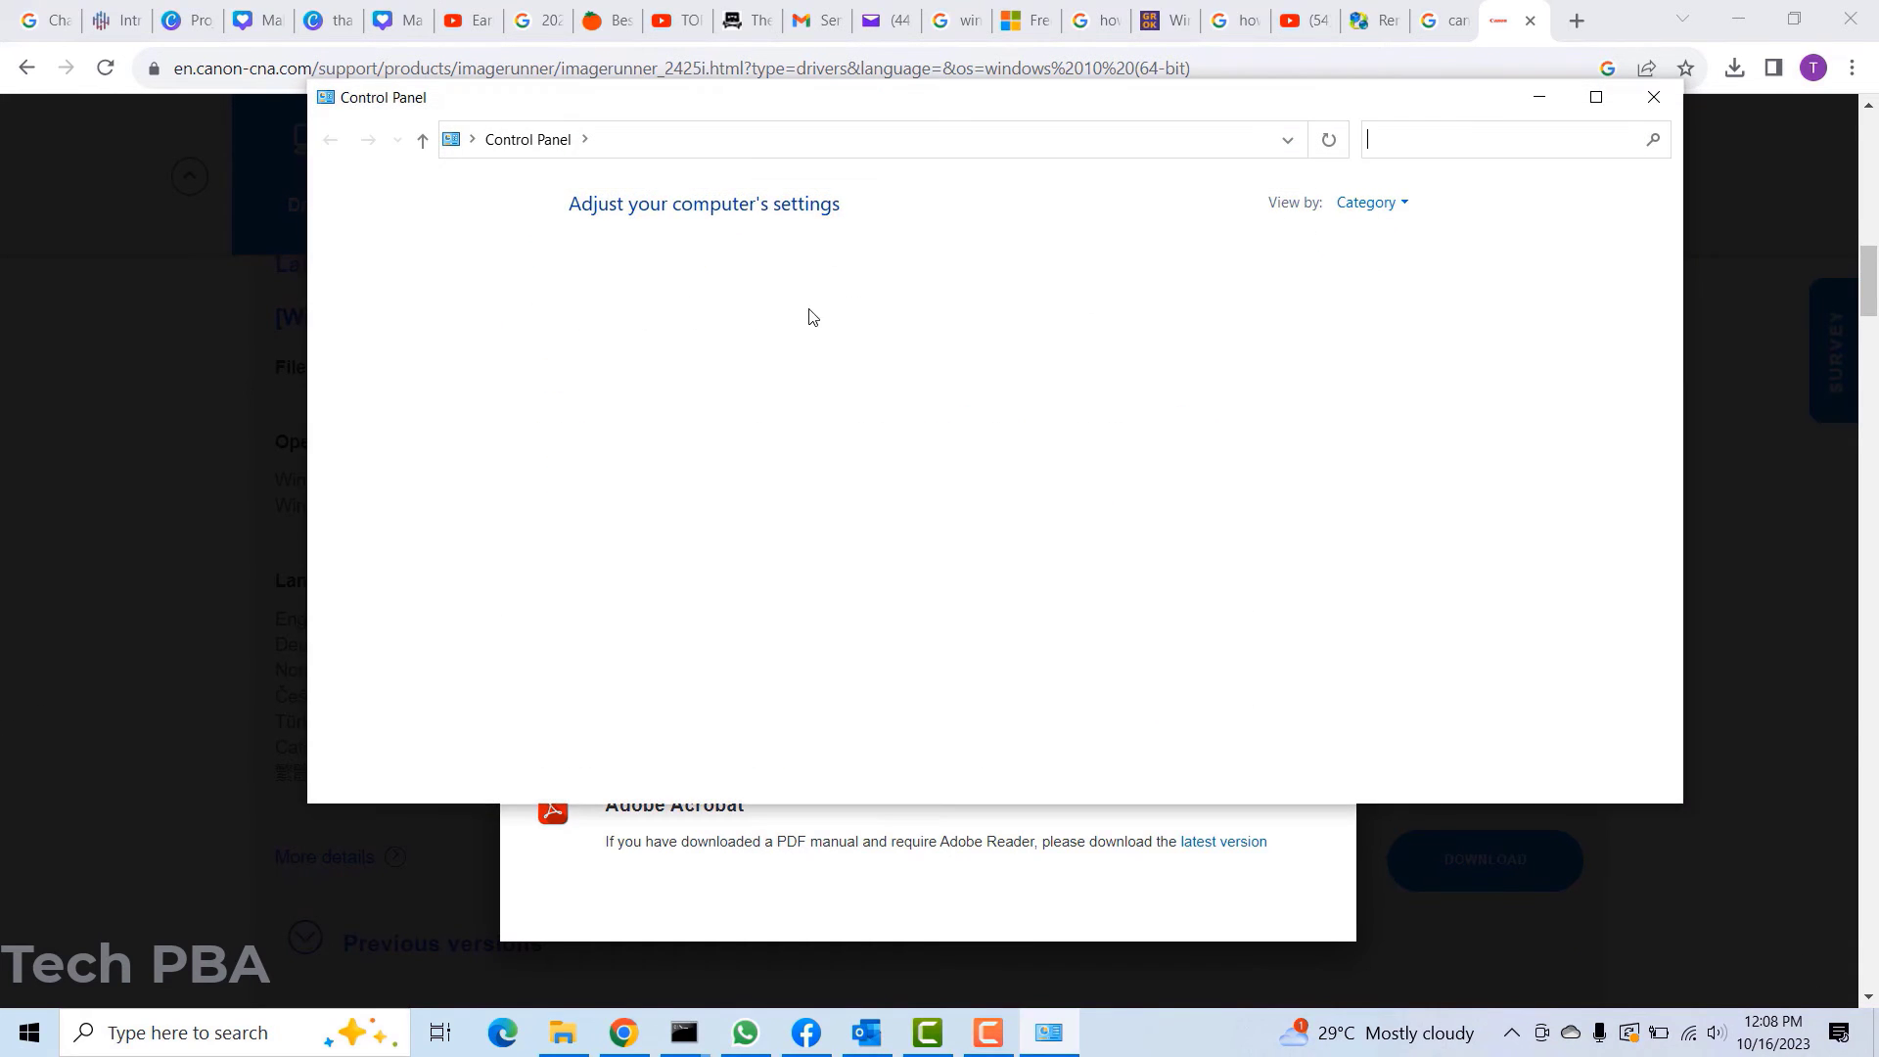
left_click_drag(910, 98, 714, 194)
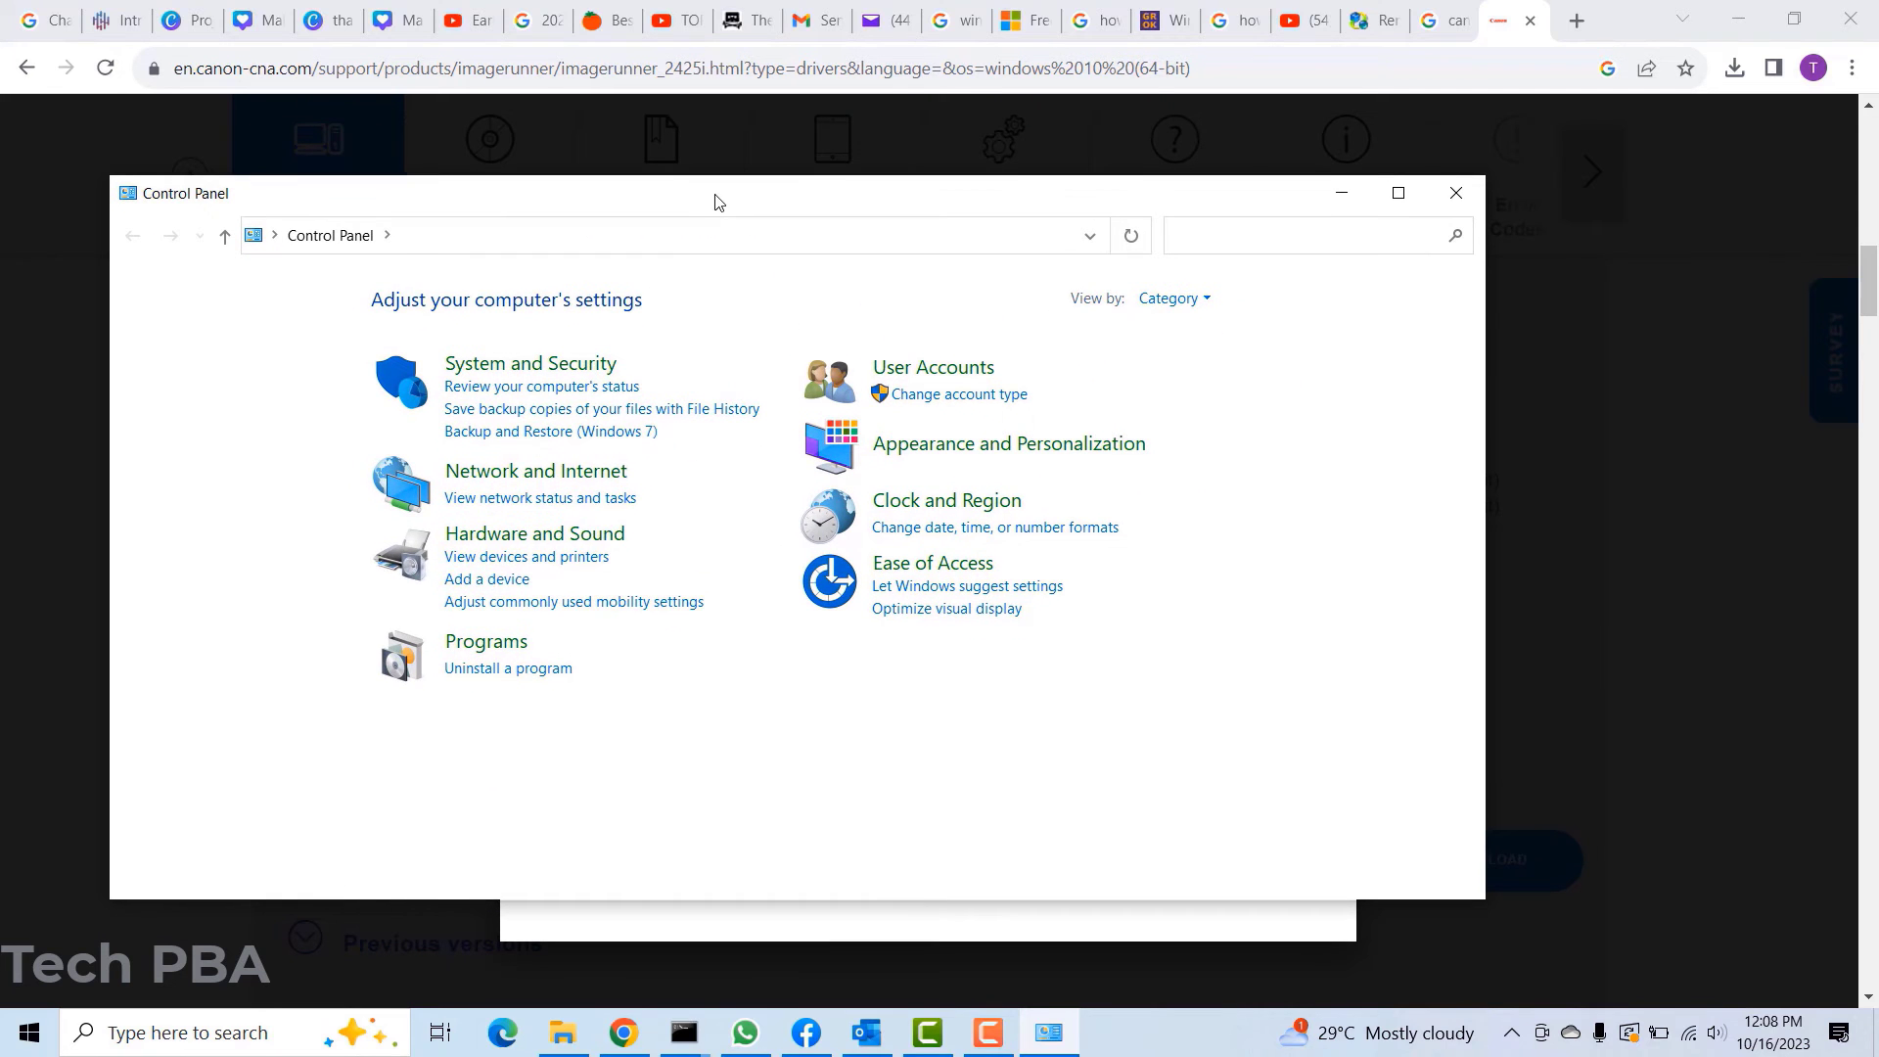
left_click(526, 558)
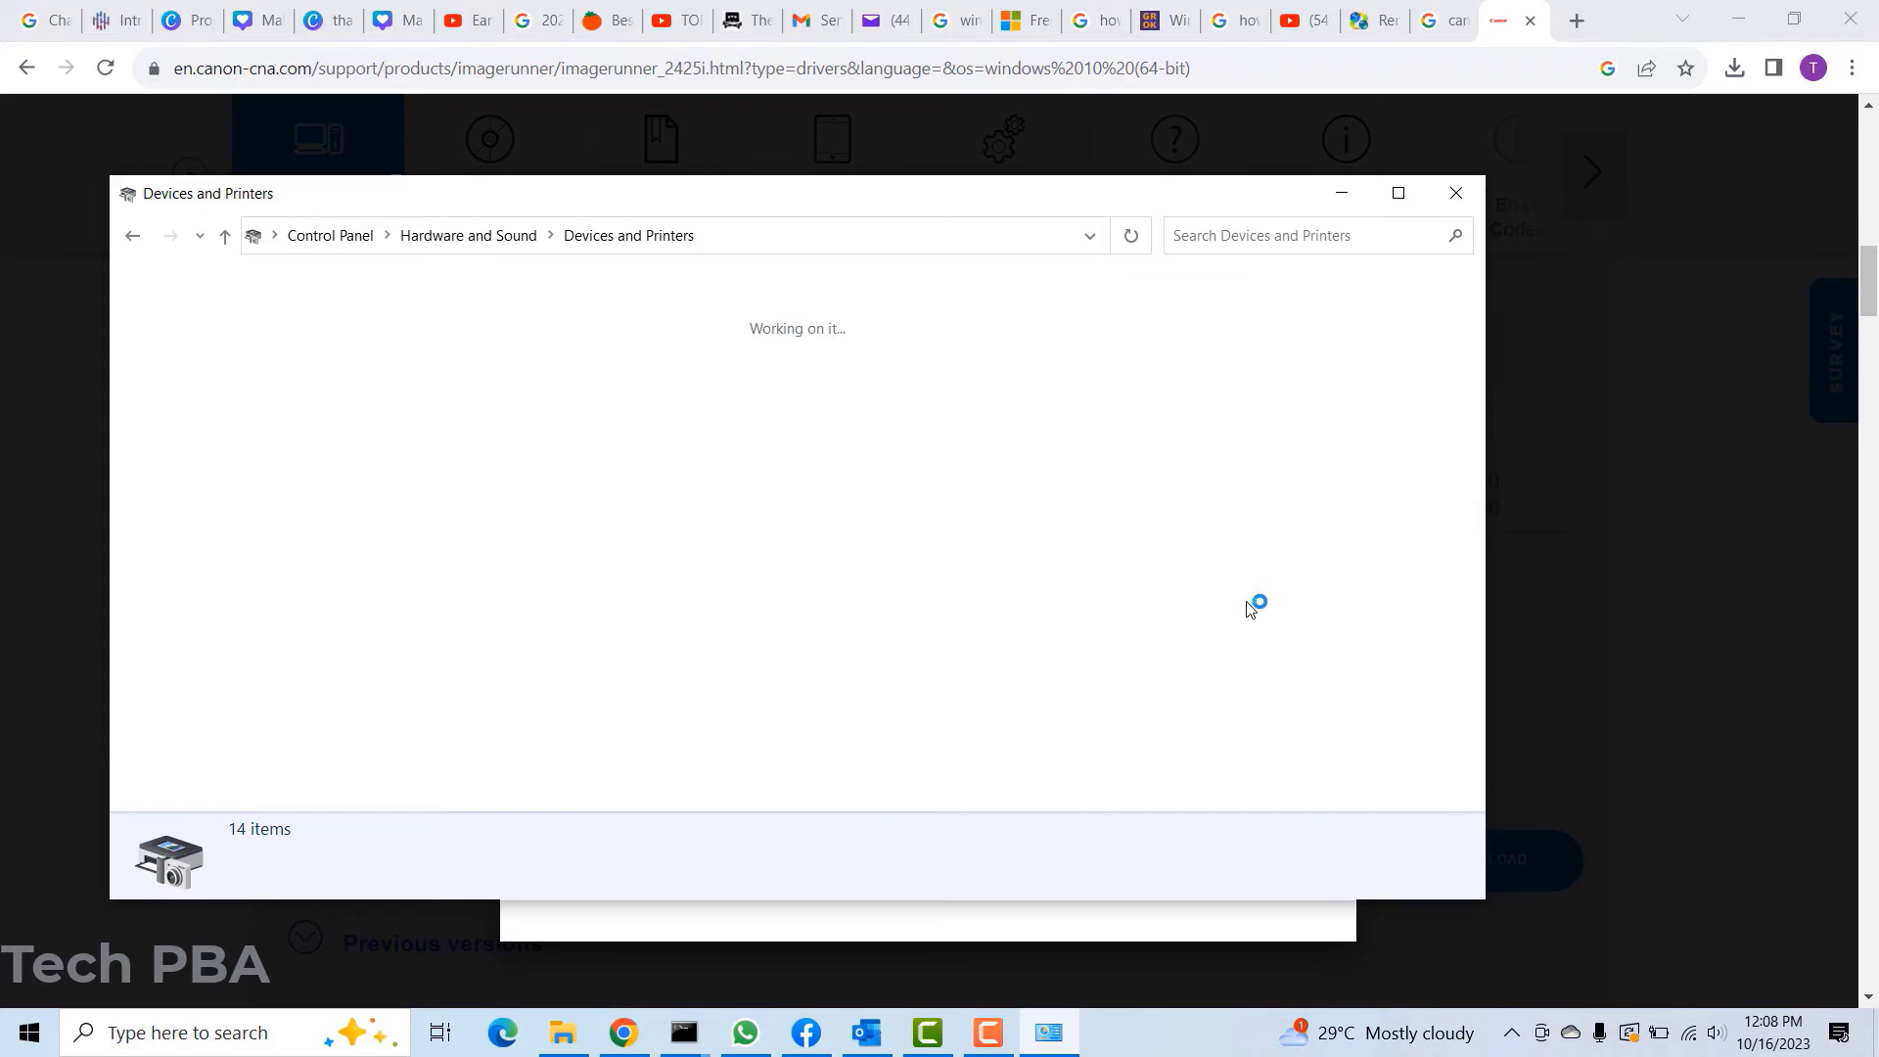
Open the printer properties of the iR2425 and move the dialog clear of the printer list.
left_click(854, 573)
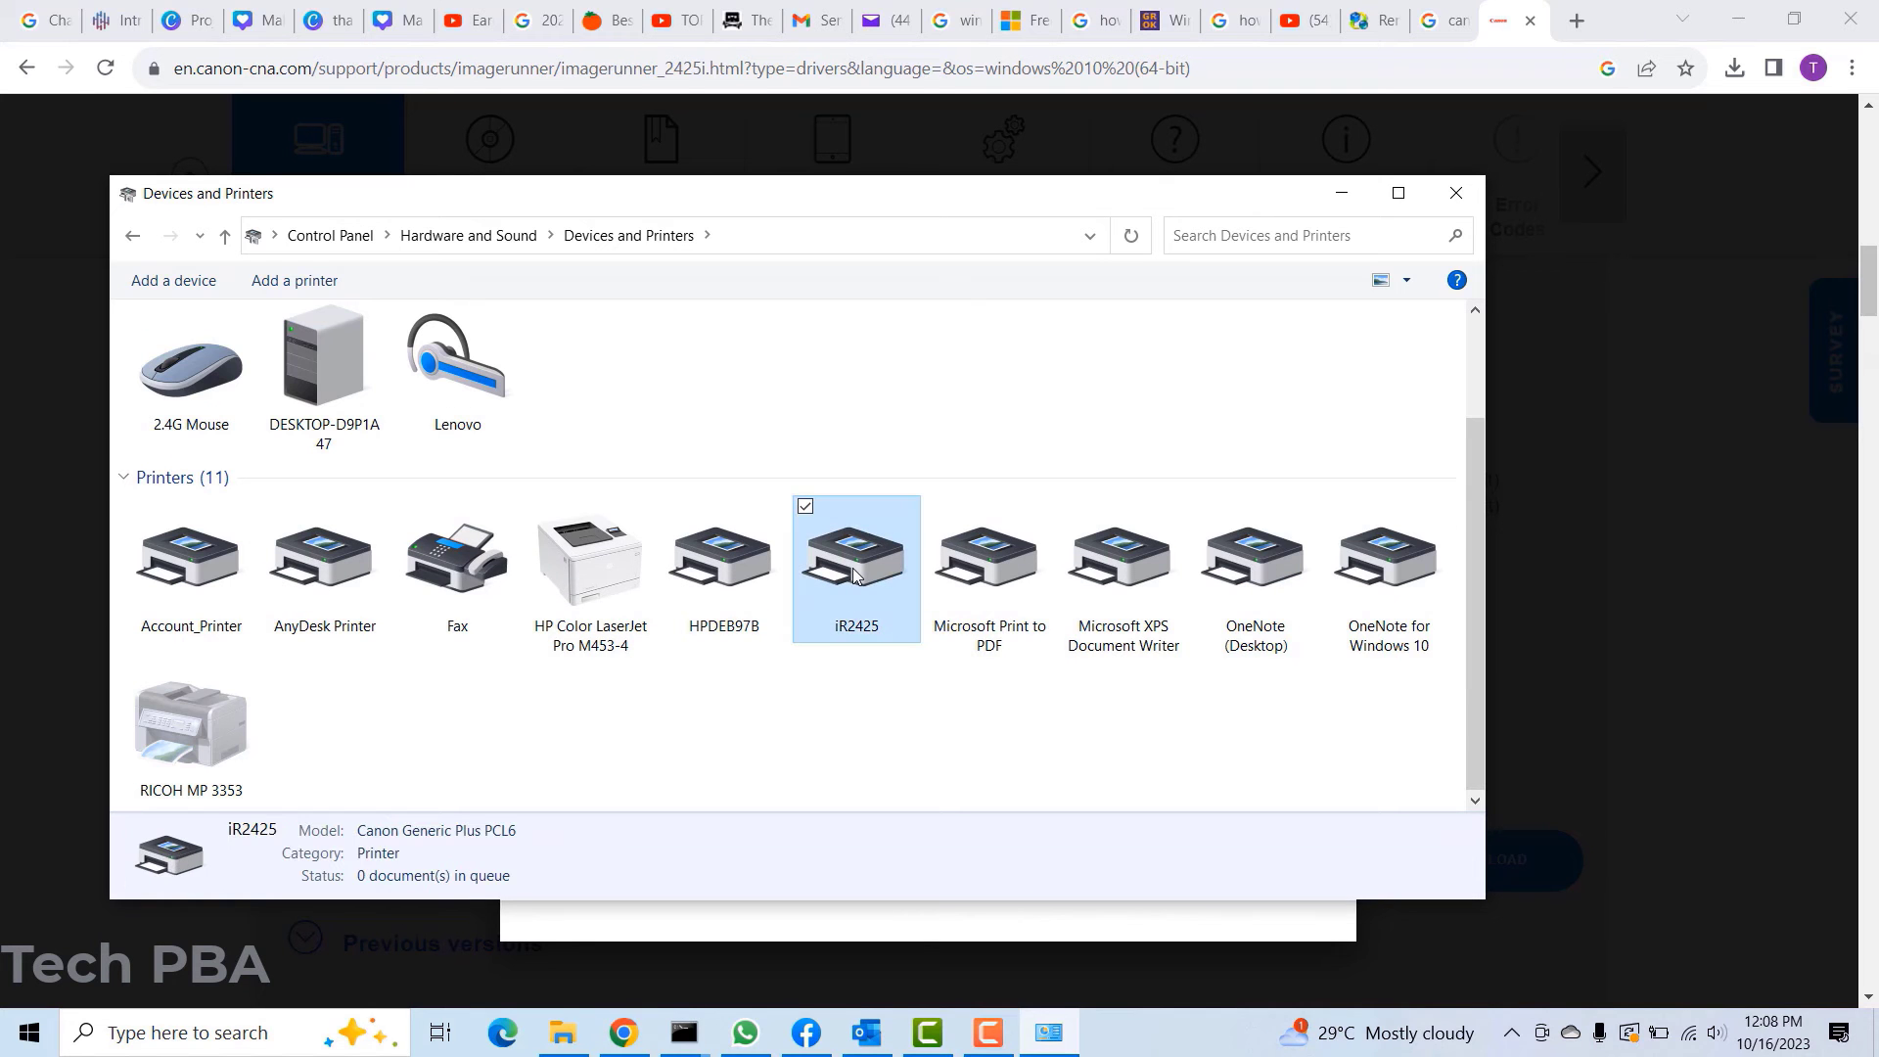
right_click(842, 594)
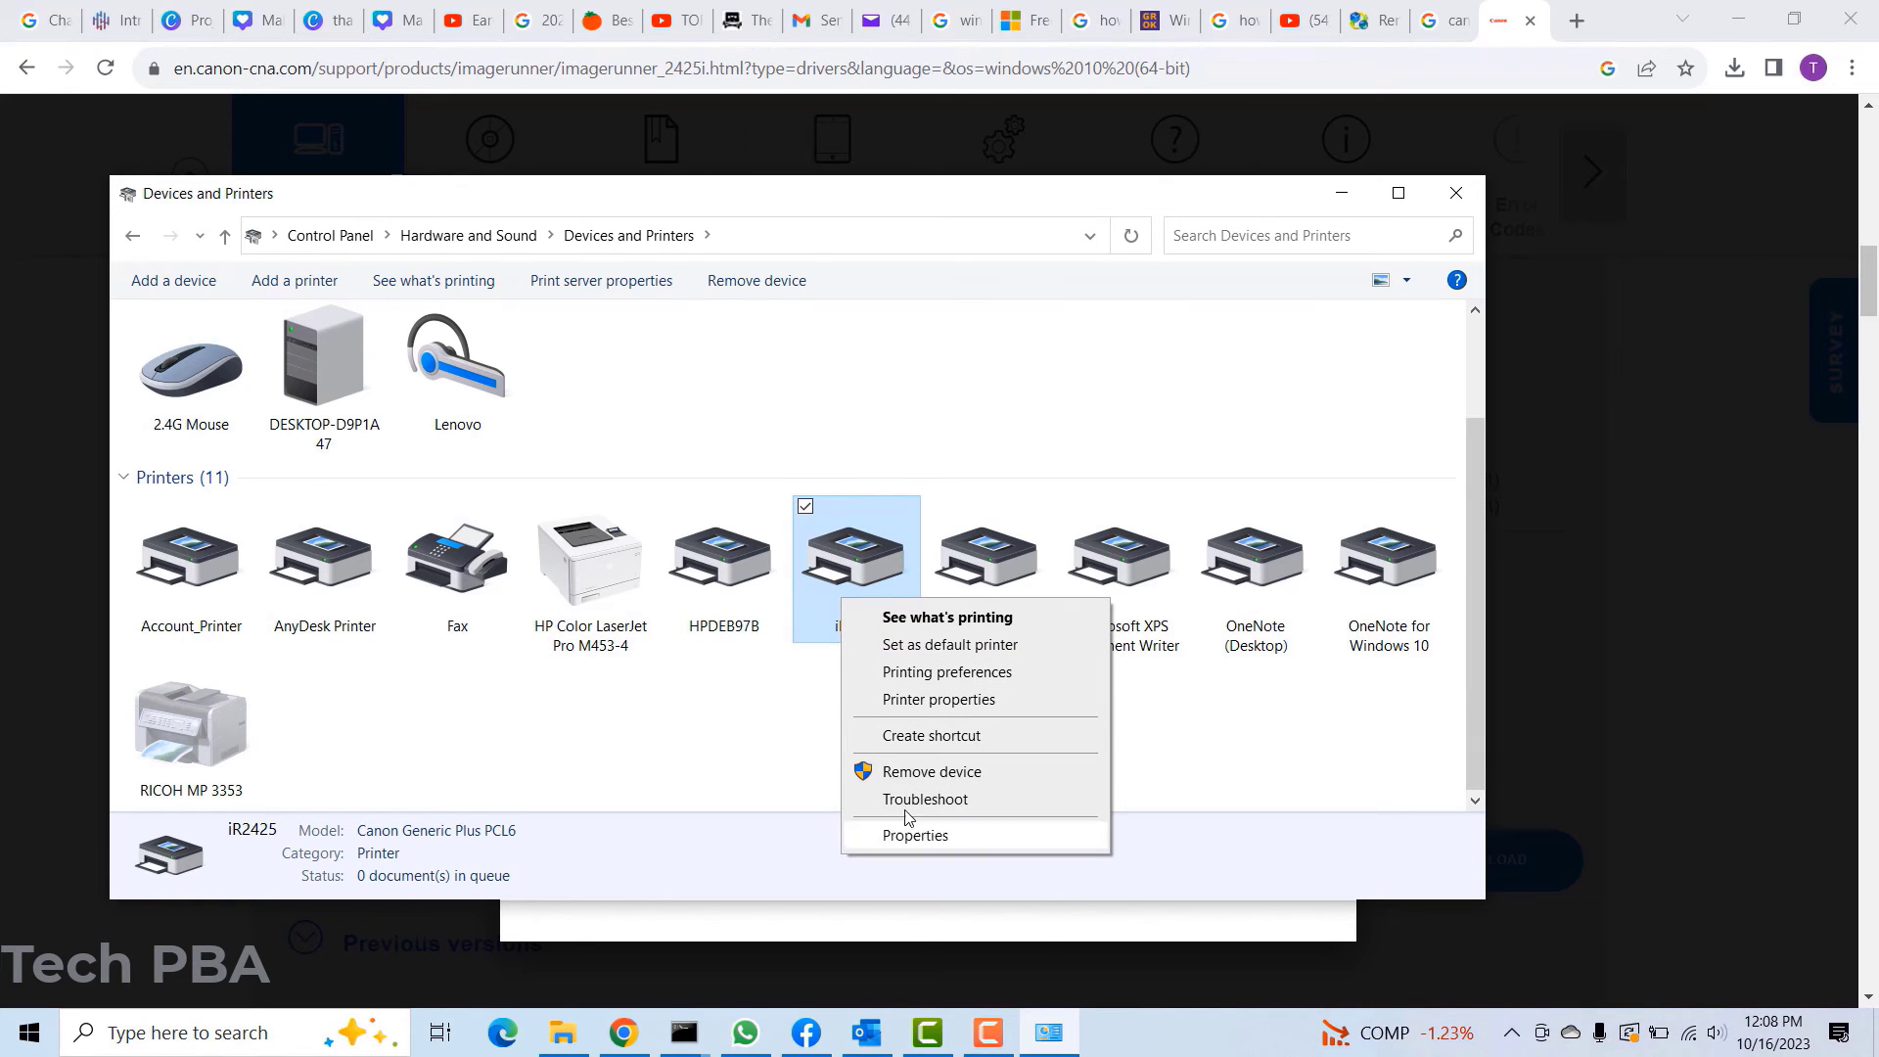
left_click(942, 699)
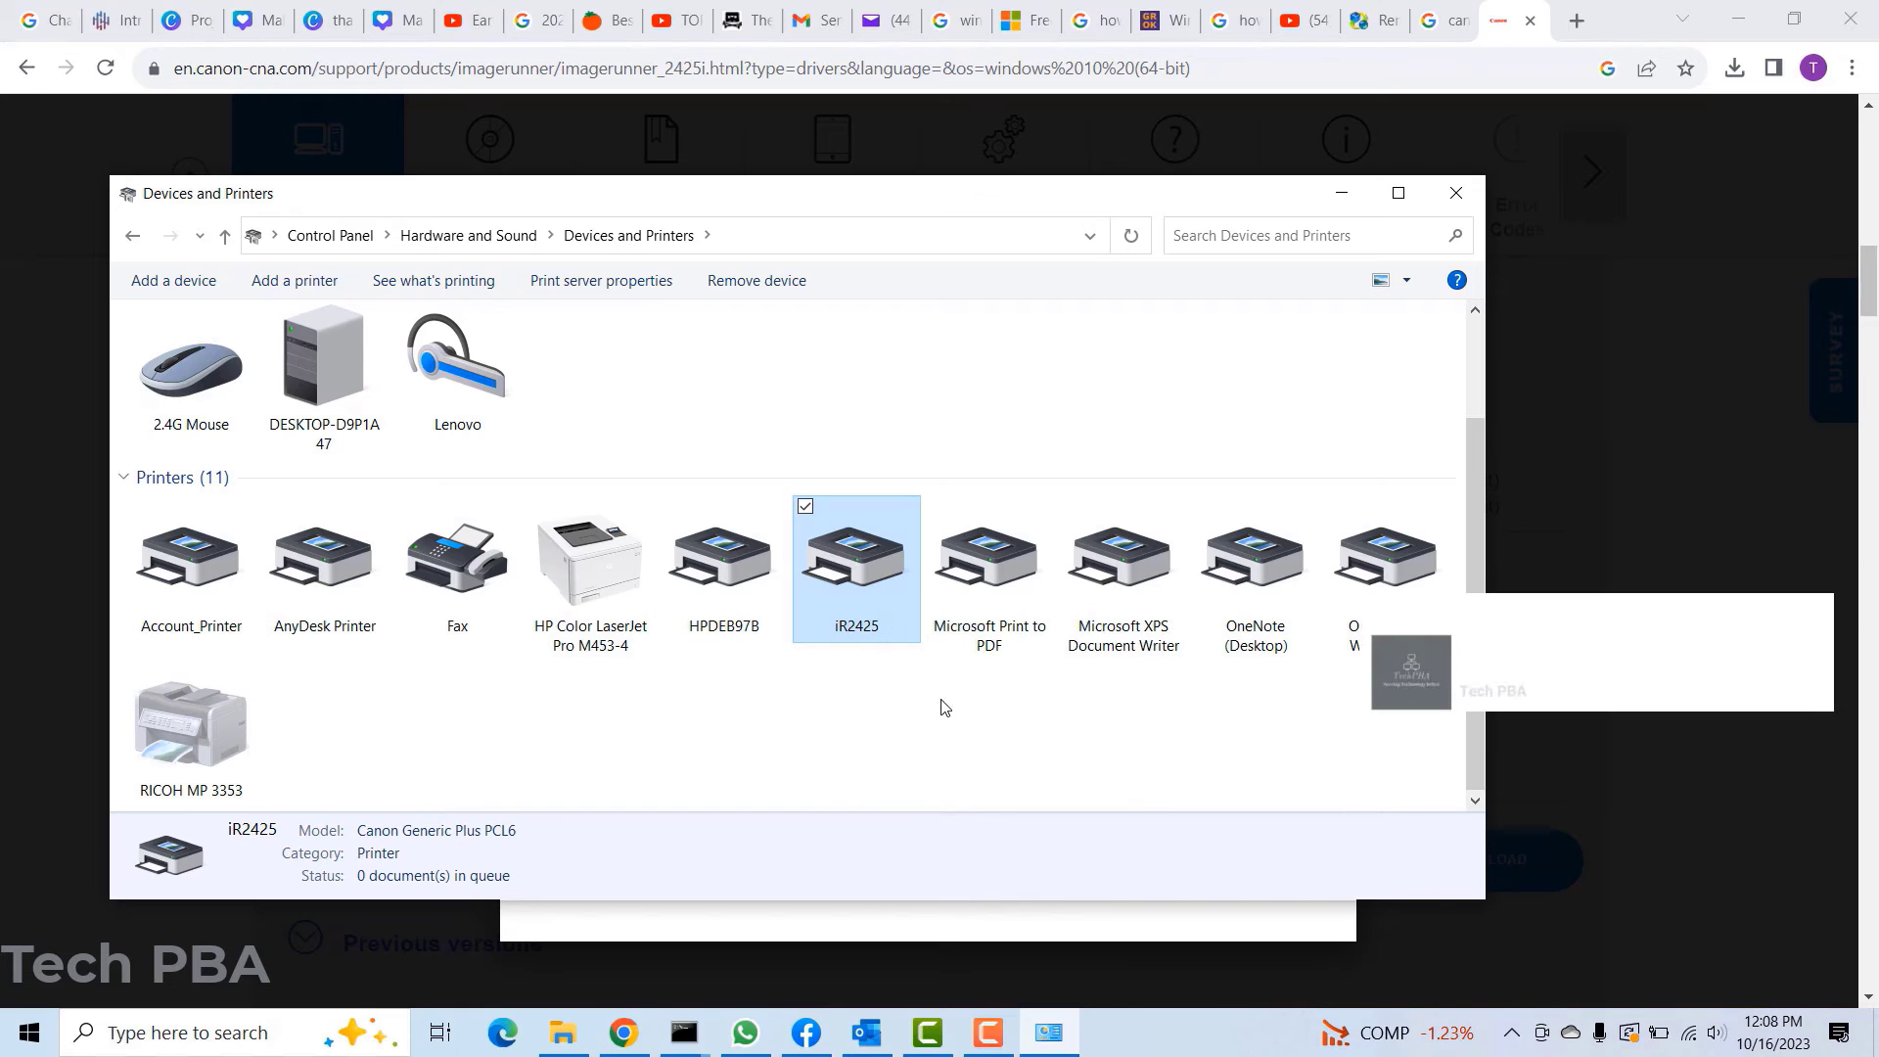
left_click_drag(1306, 306, 1186, 211)
Switch to Command Prompt, stop the running ping, rerun ping 192.168.0.9 -t to check the printer connection, and minimize the window.
left_click(682, 1034)
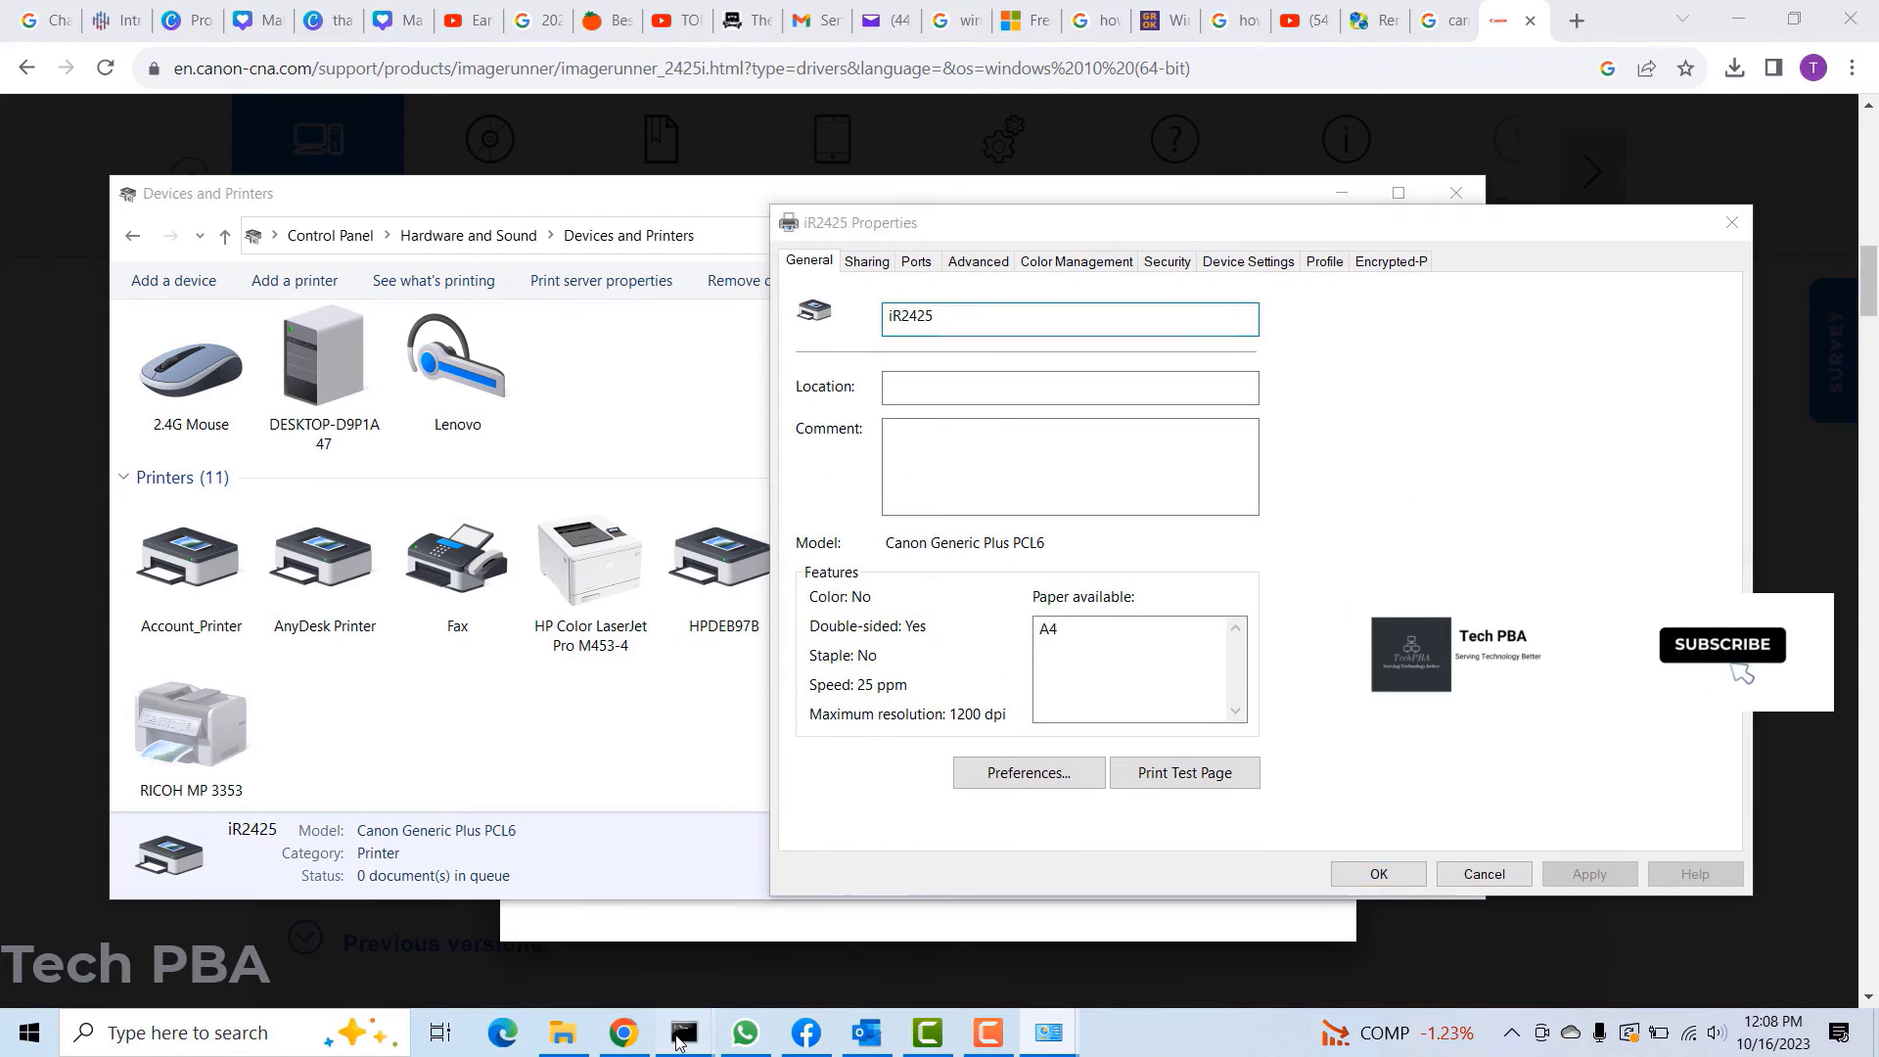
left_click(751, 928)
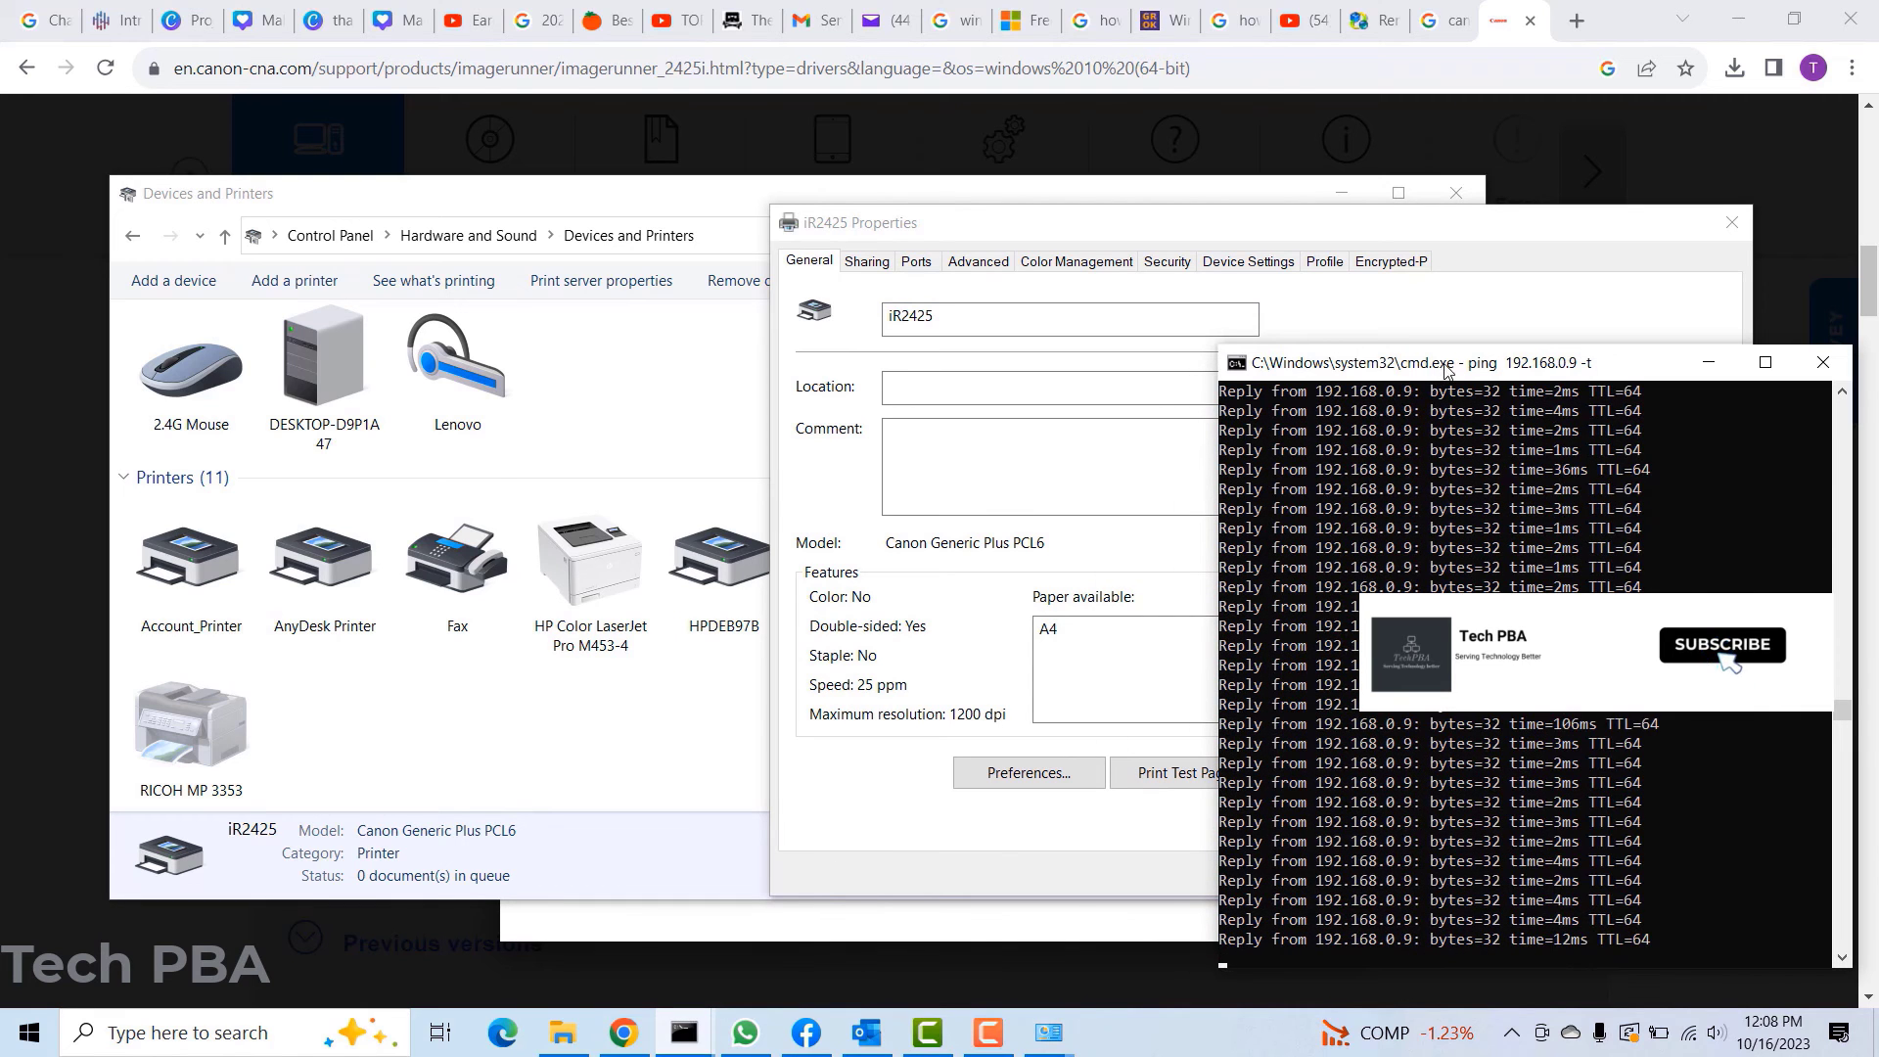
left_click_drag(1447, 368, 304, 227)
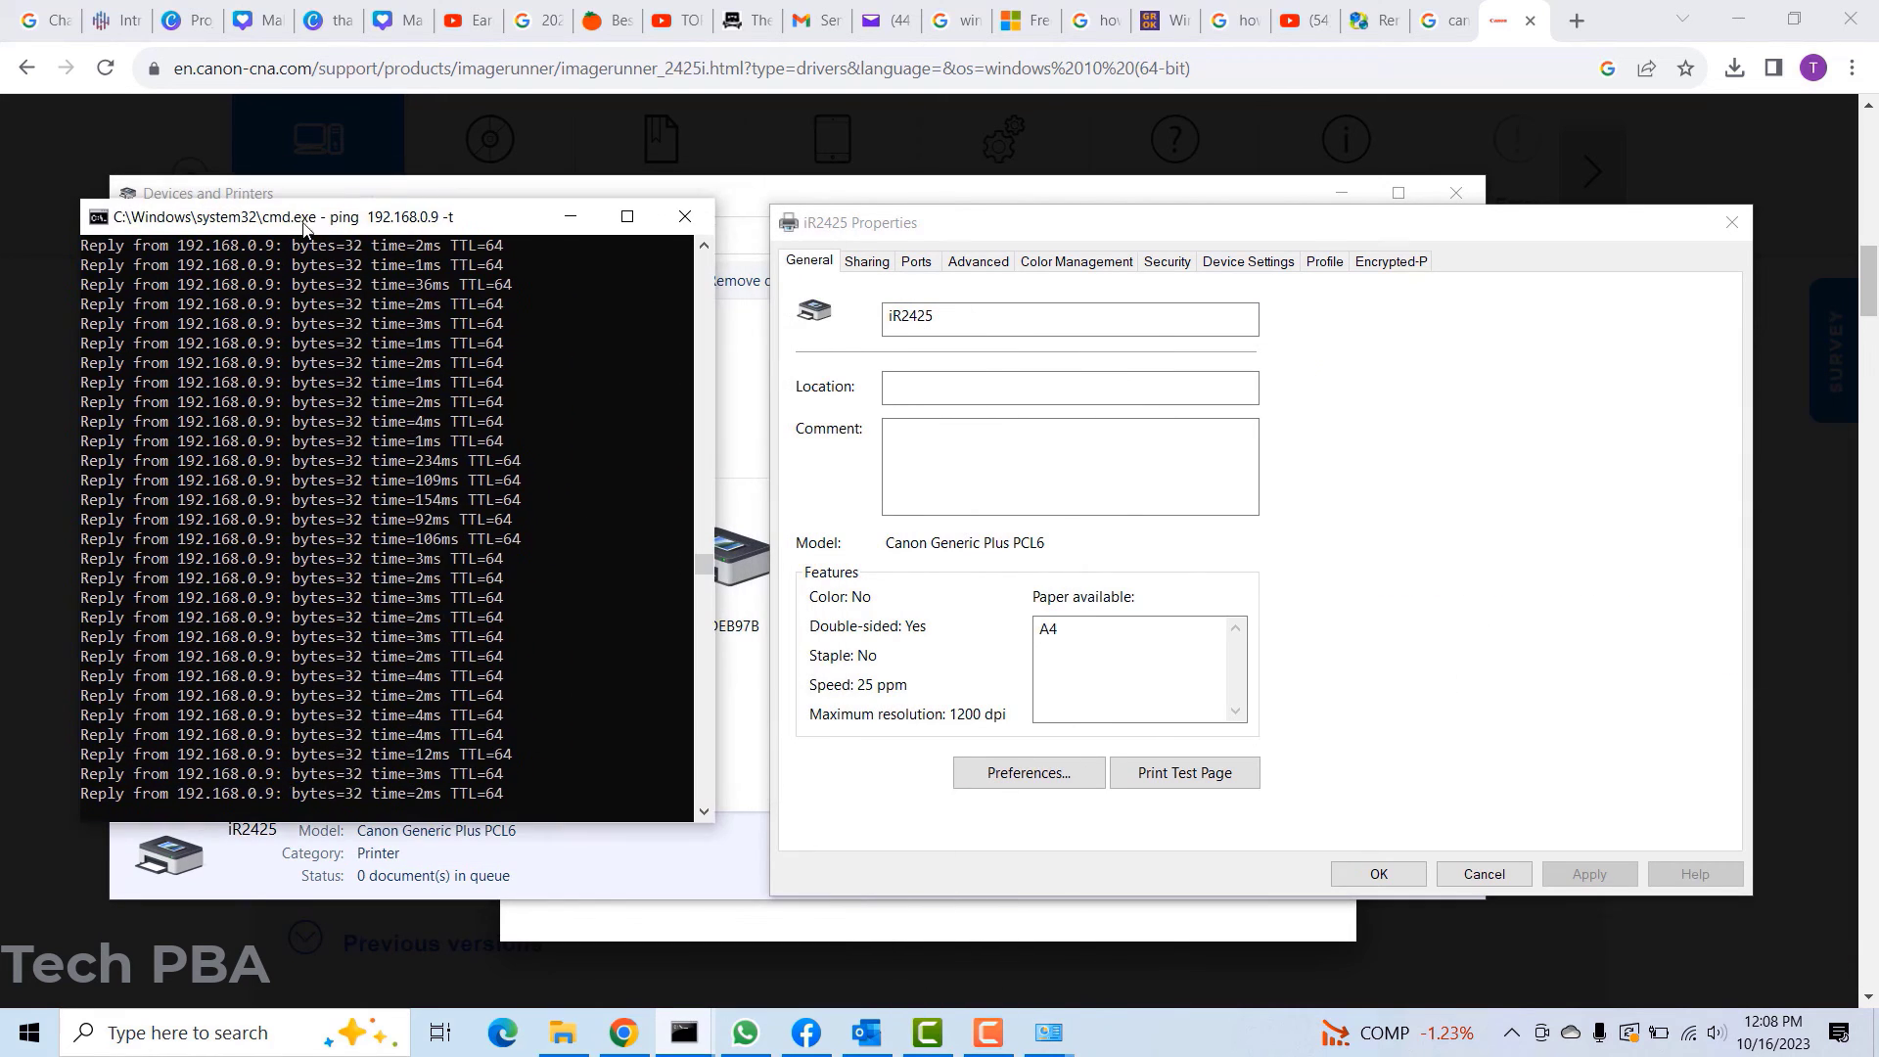
left_click(622, 773)
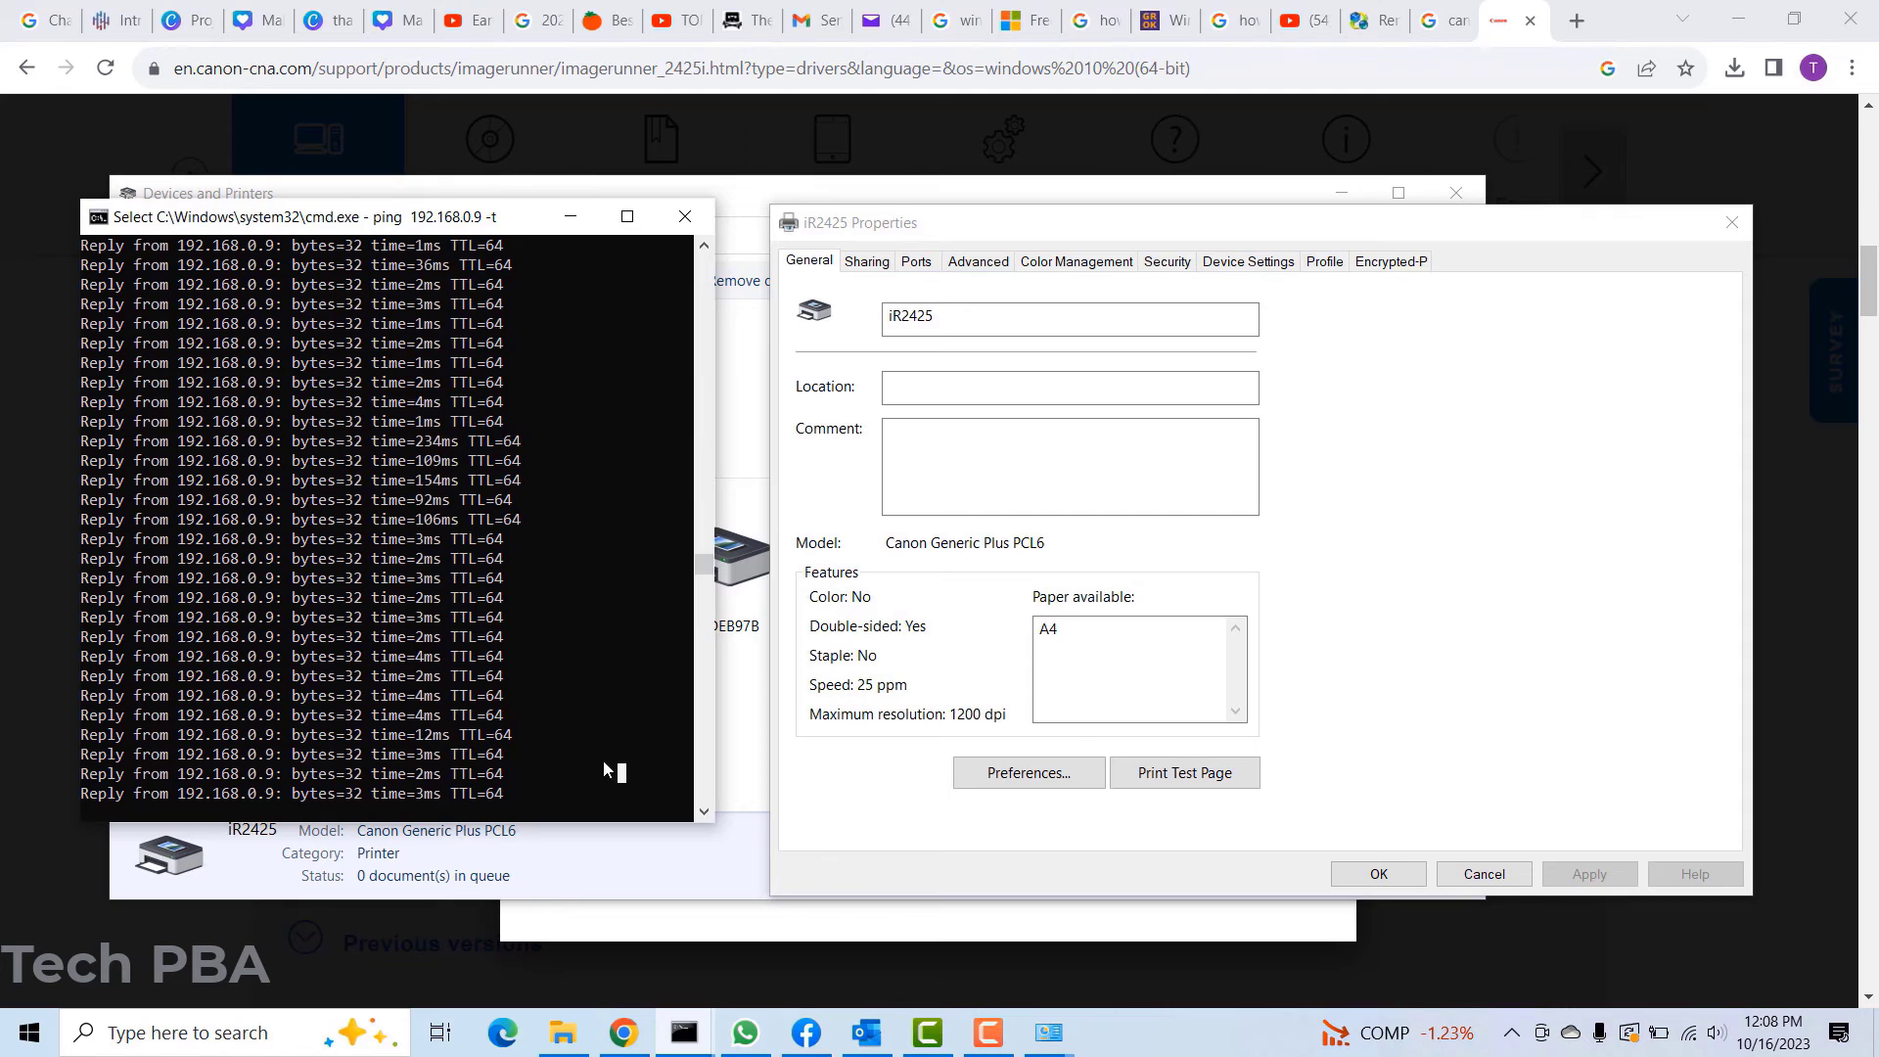
key("ctrl+c")
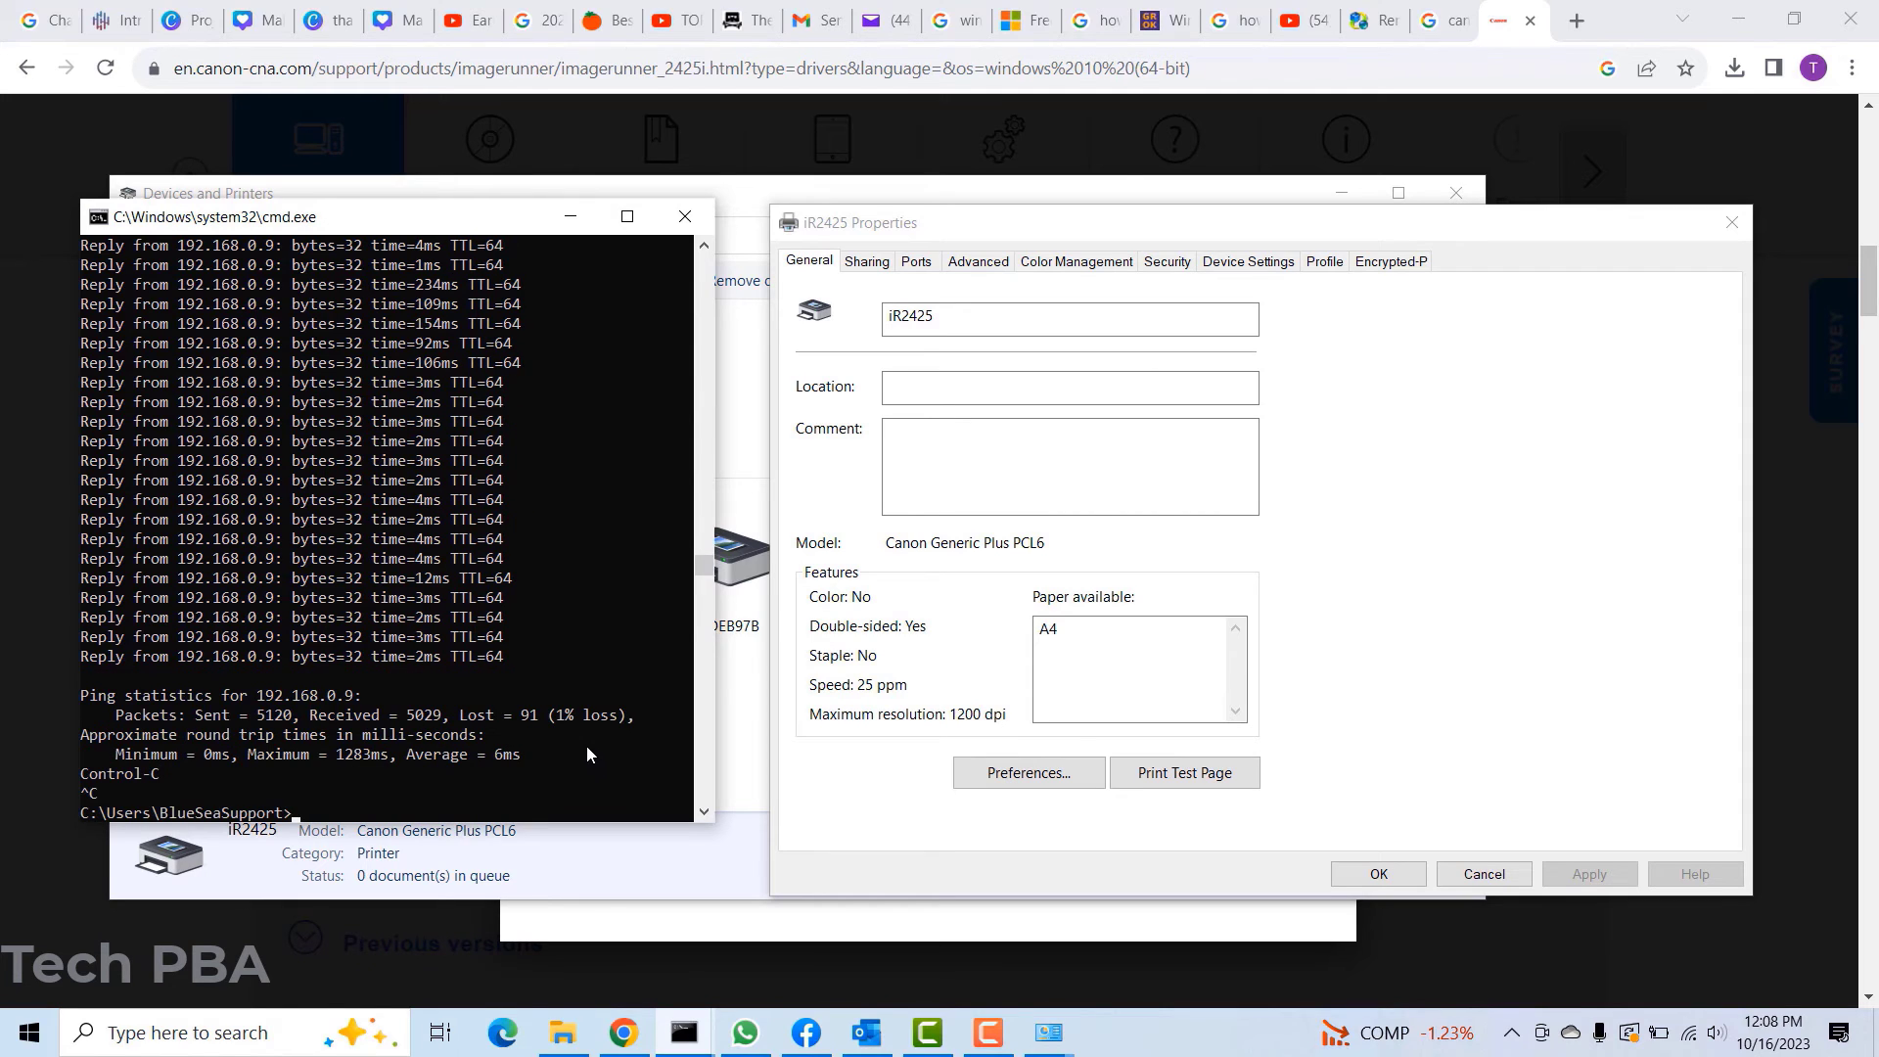
key("Up")
key("Return")
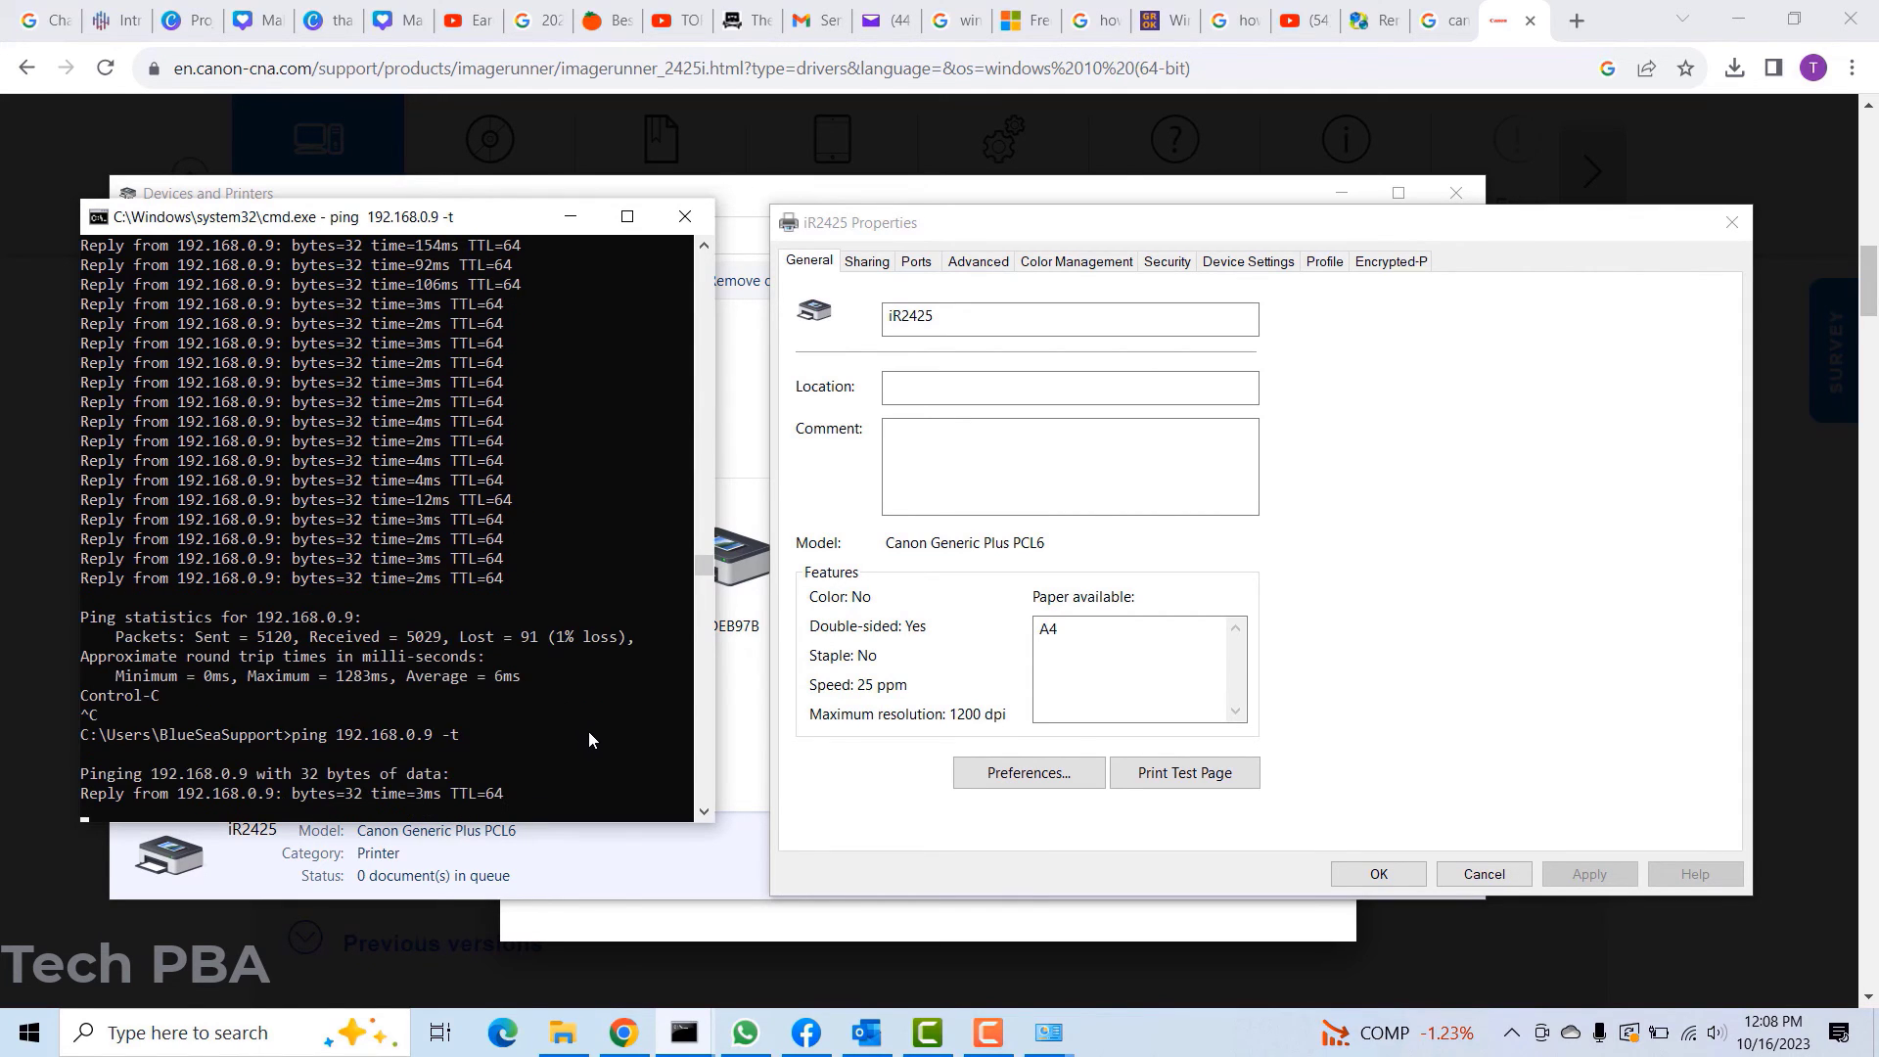
left_click(1135, 227)
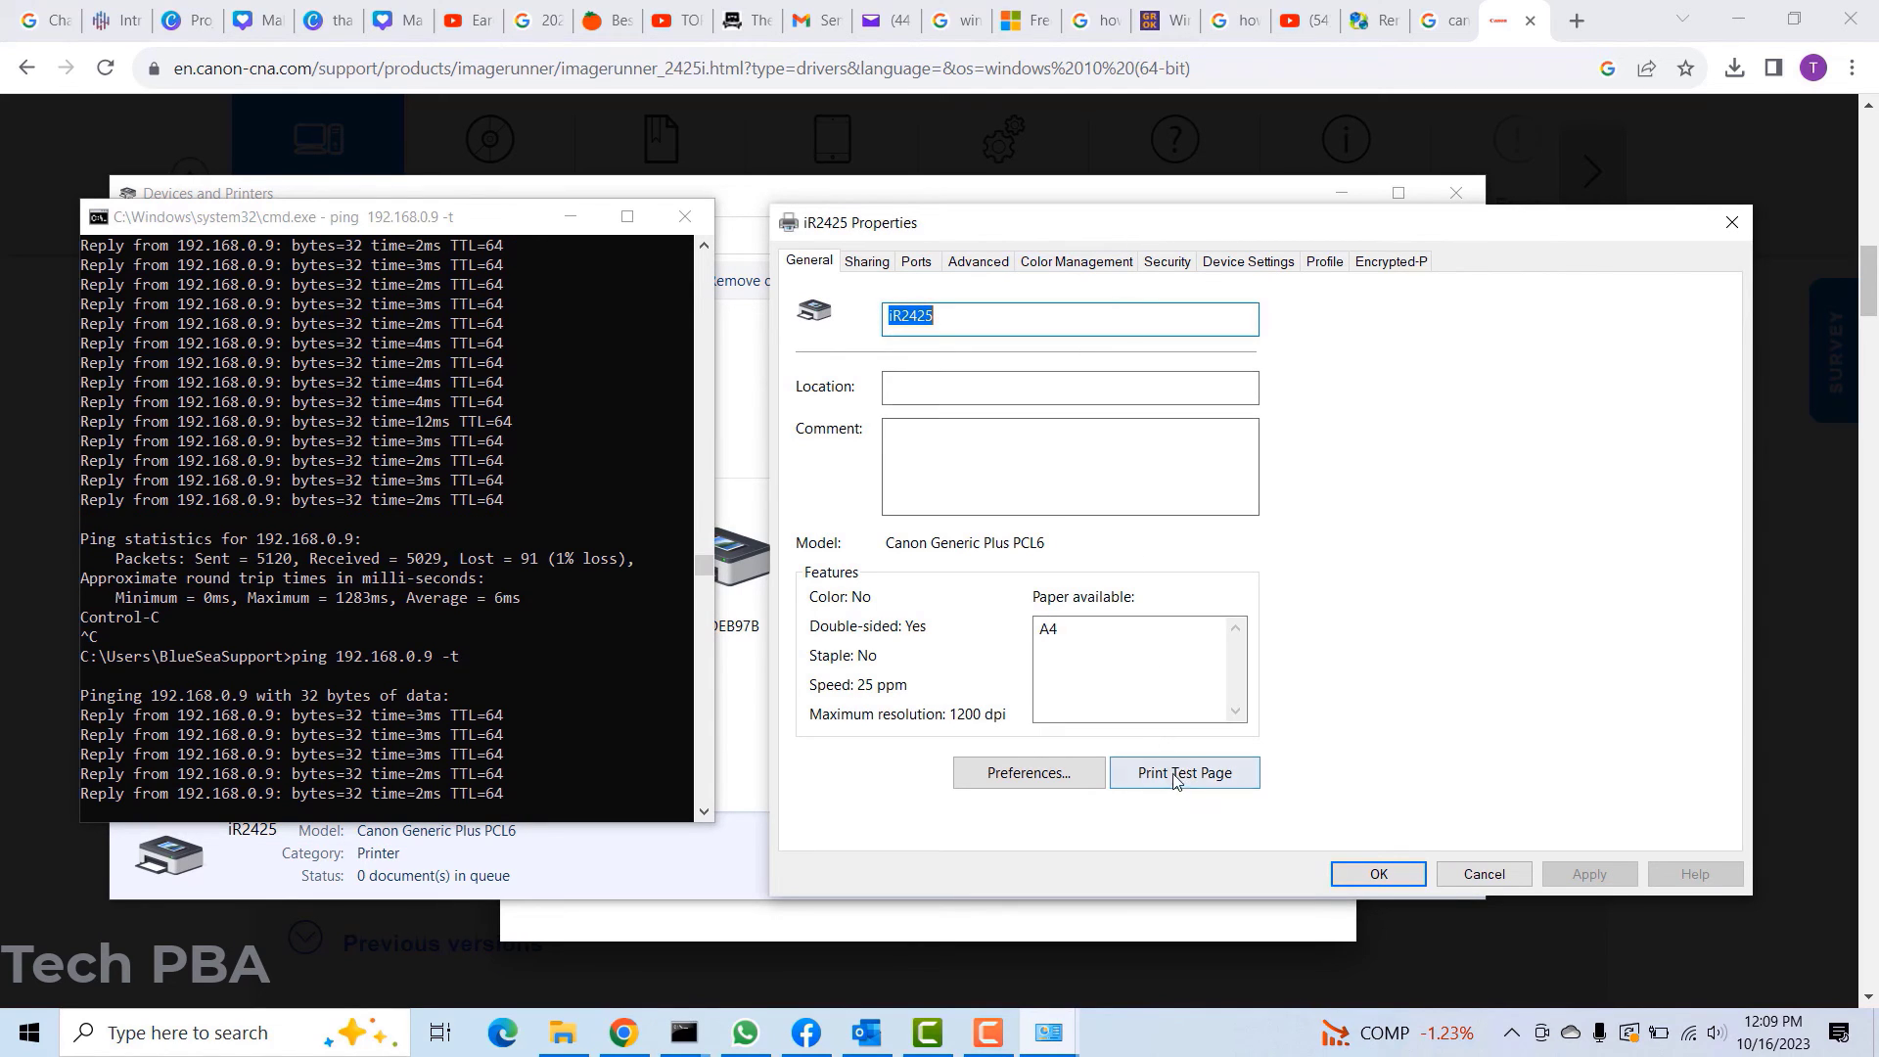
left_click(570, 217)
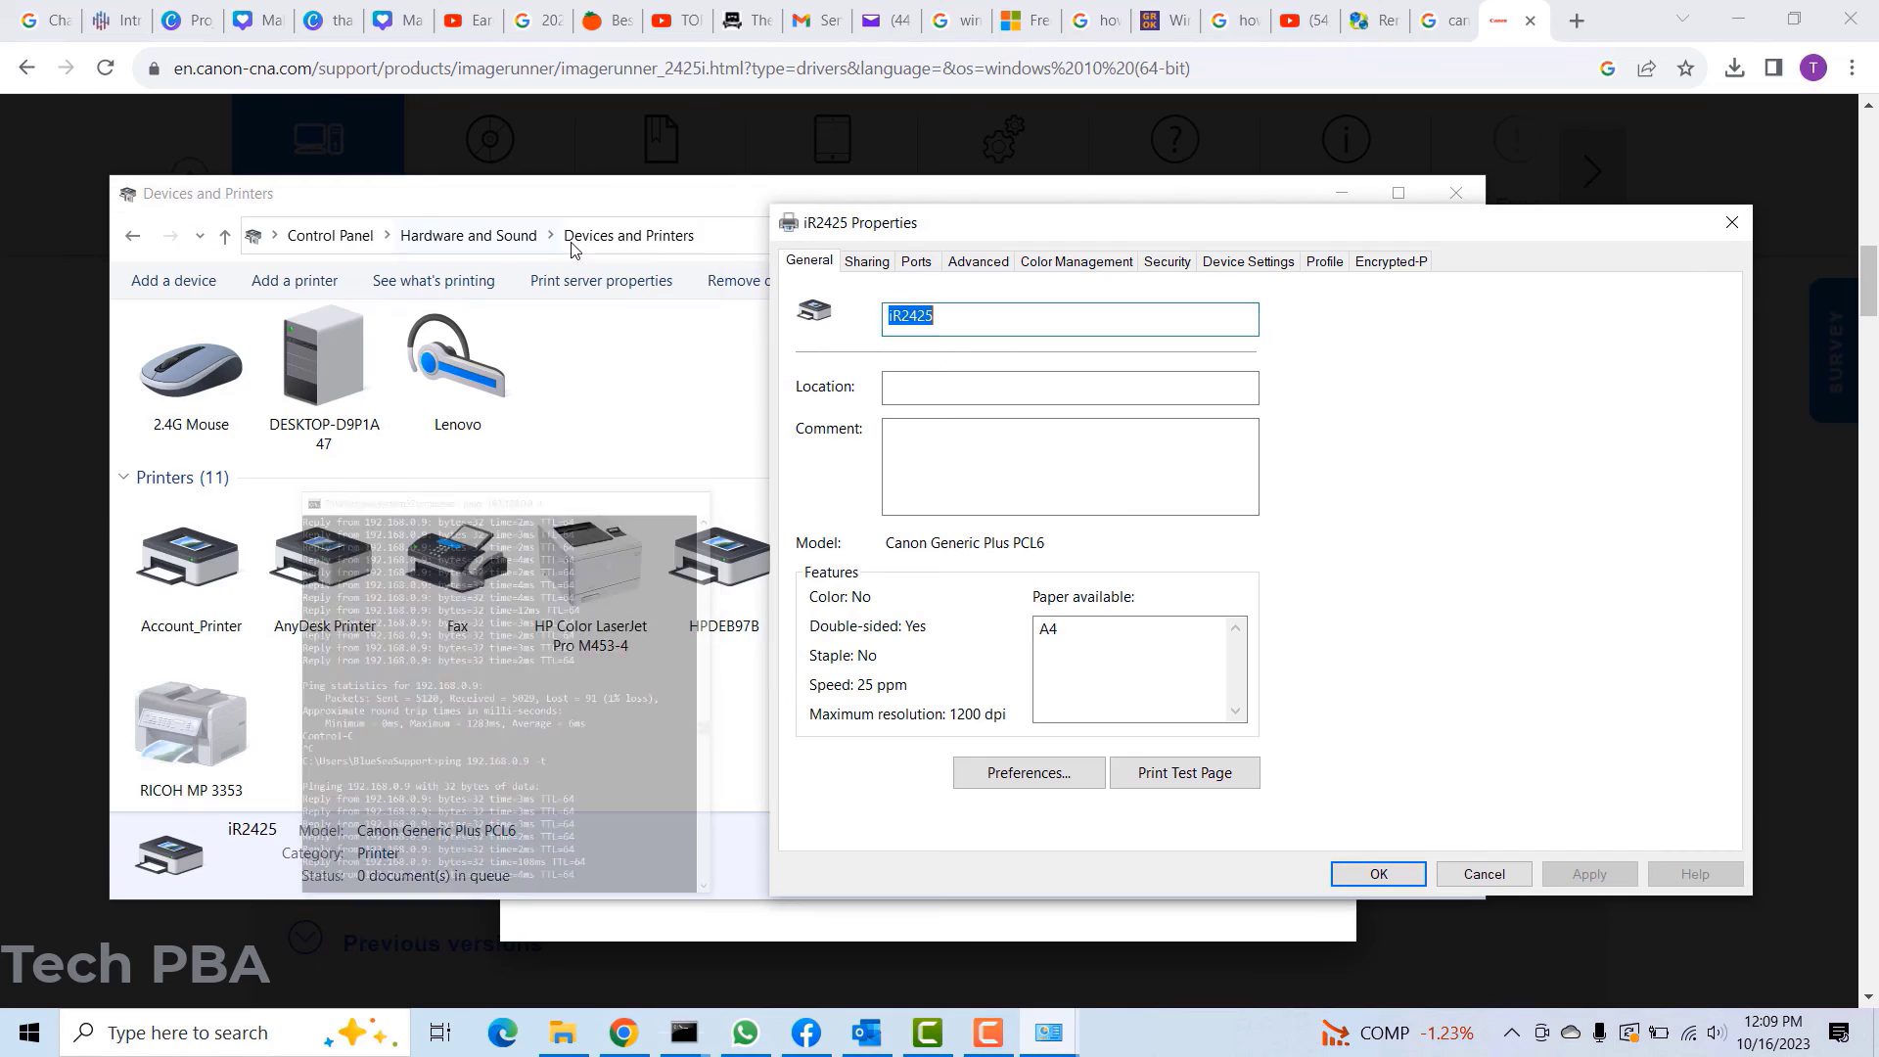
Print a test page on the iR2425, dismiss the notice, and close the printer properties with OK.
left_click(1183, 781)
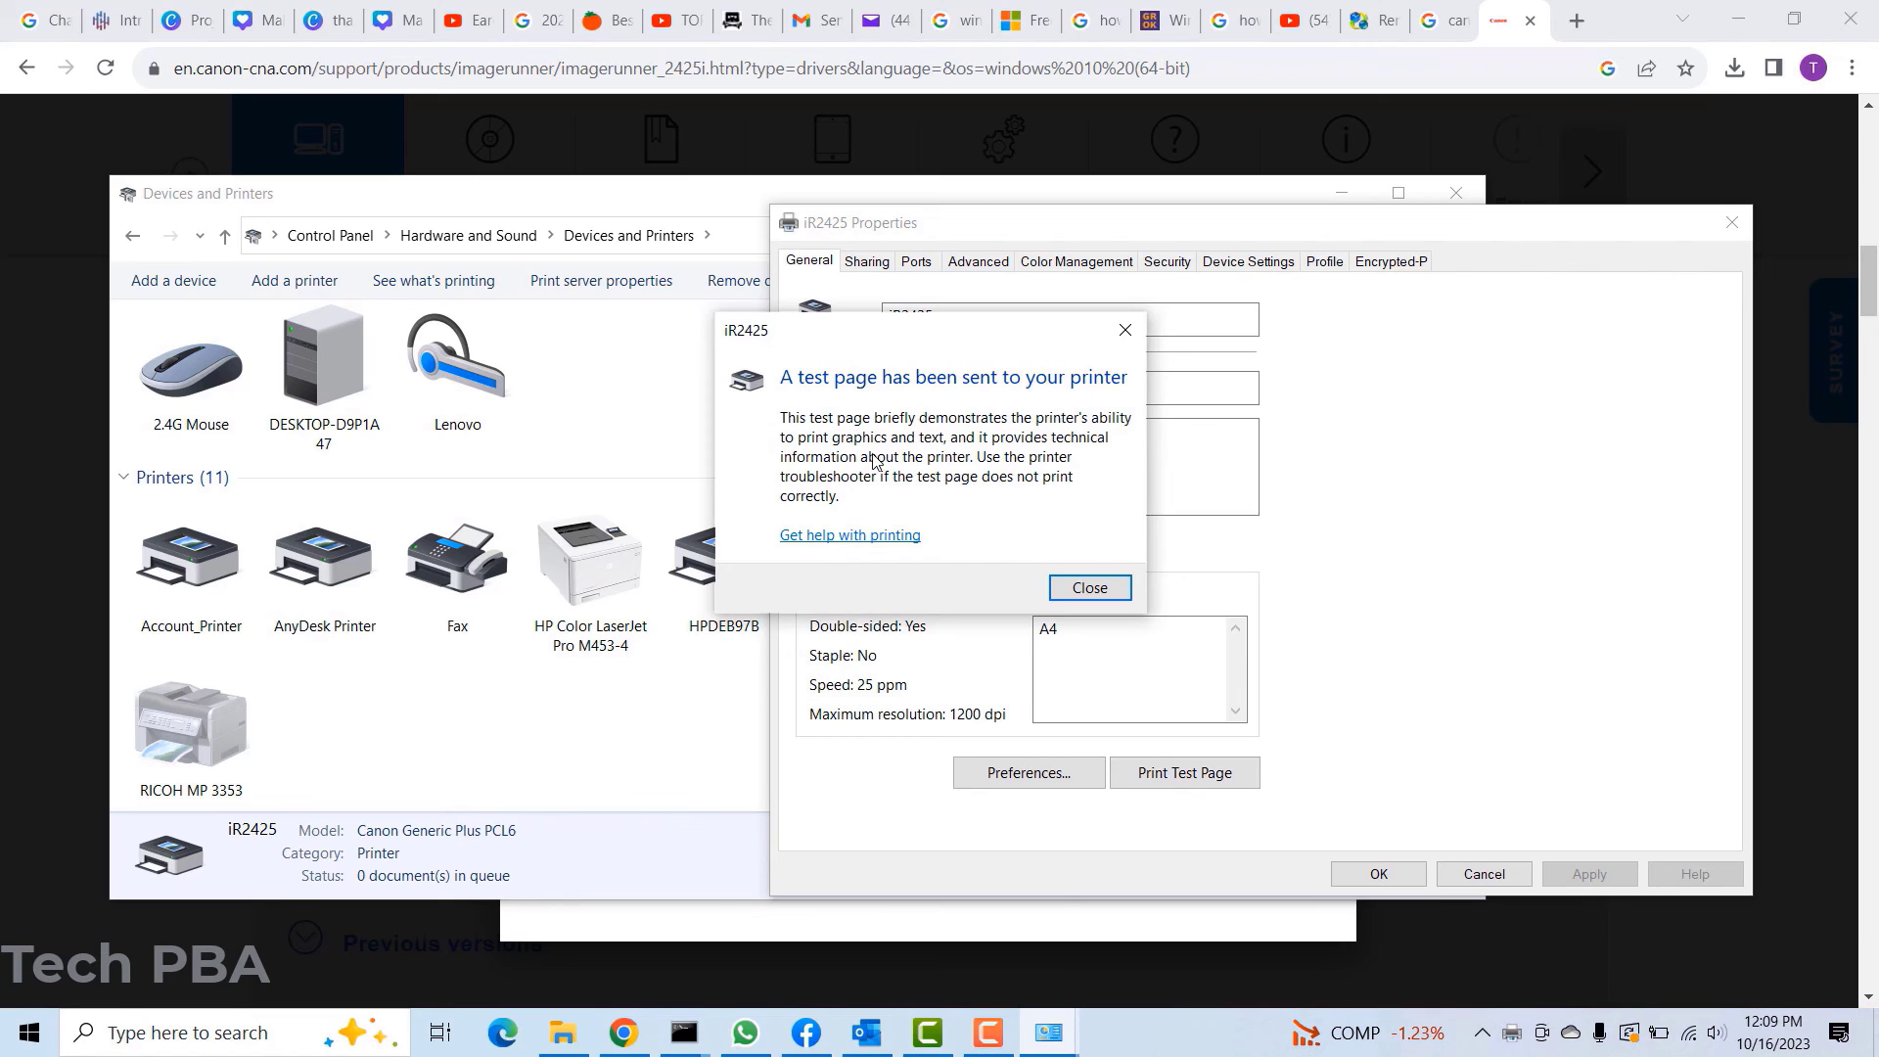
left_click(1089, 588)
mouse_move(1520, 1041)
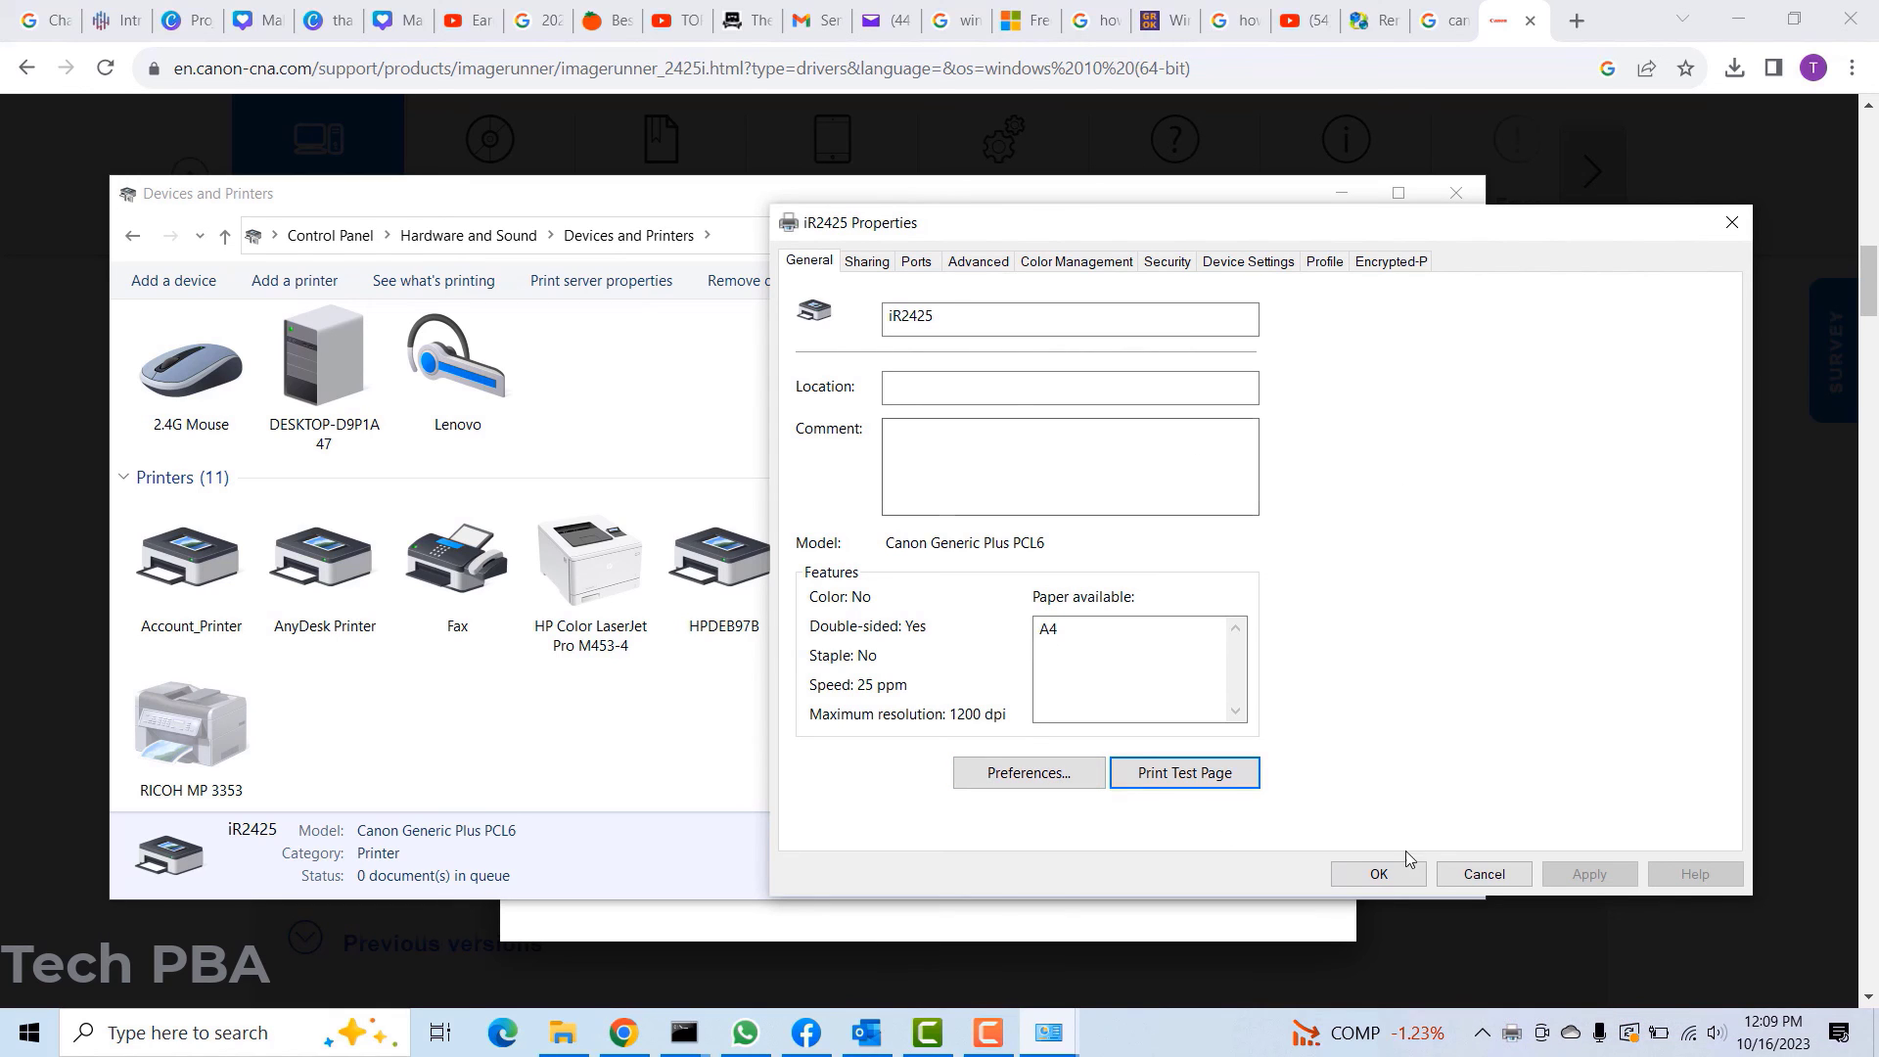
left_click(1379, 874)
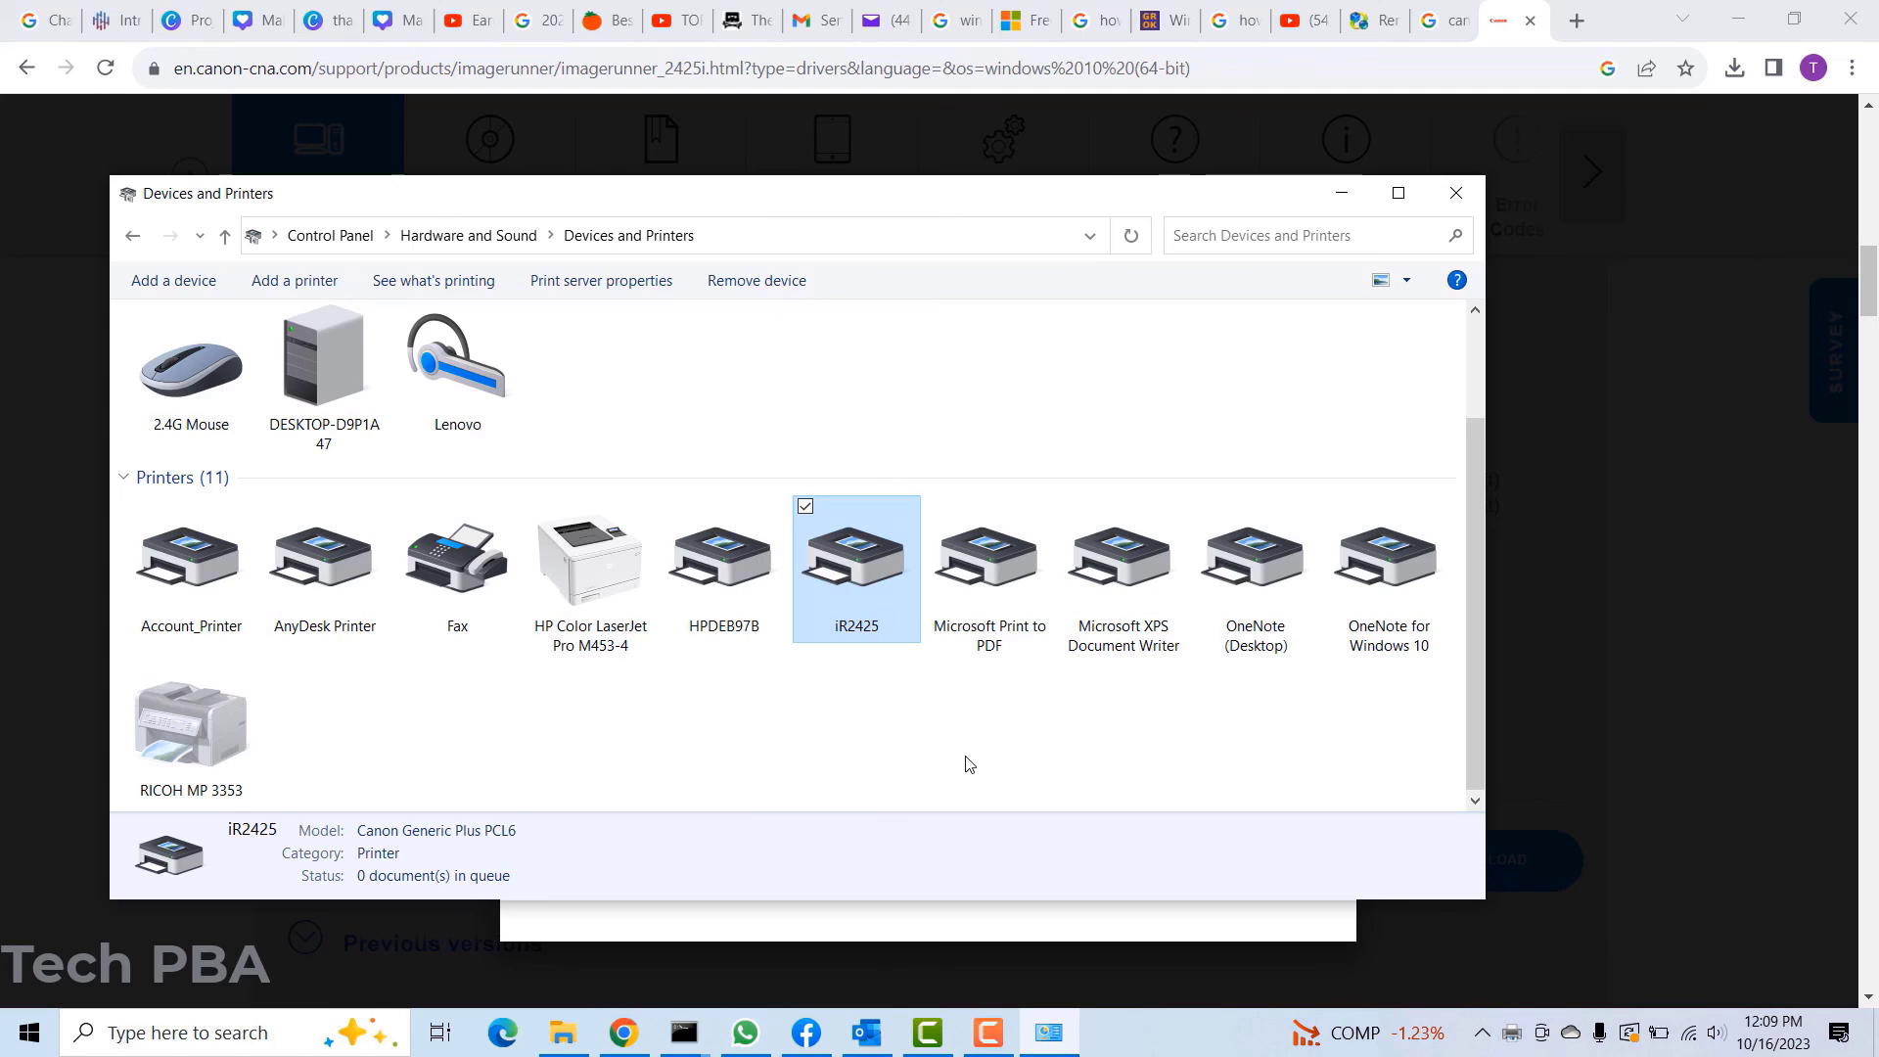
left_click(965, 759)
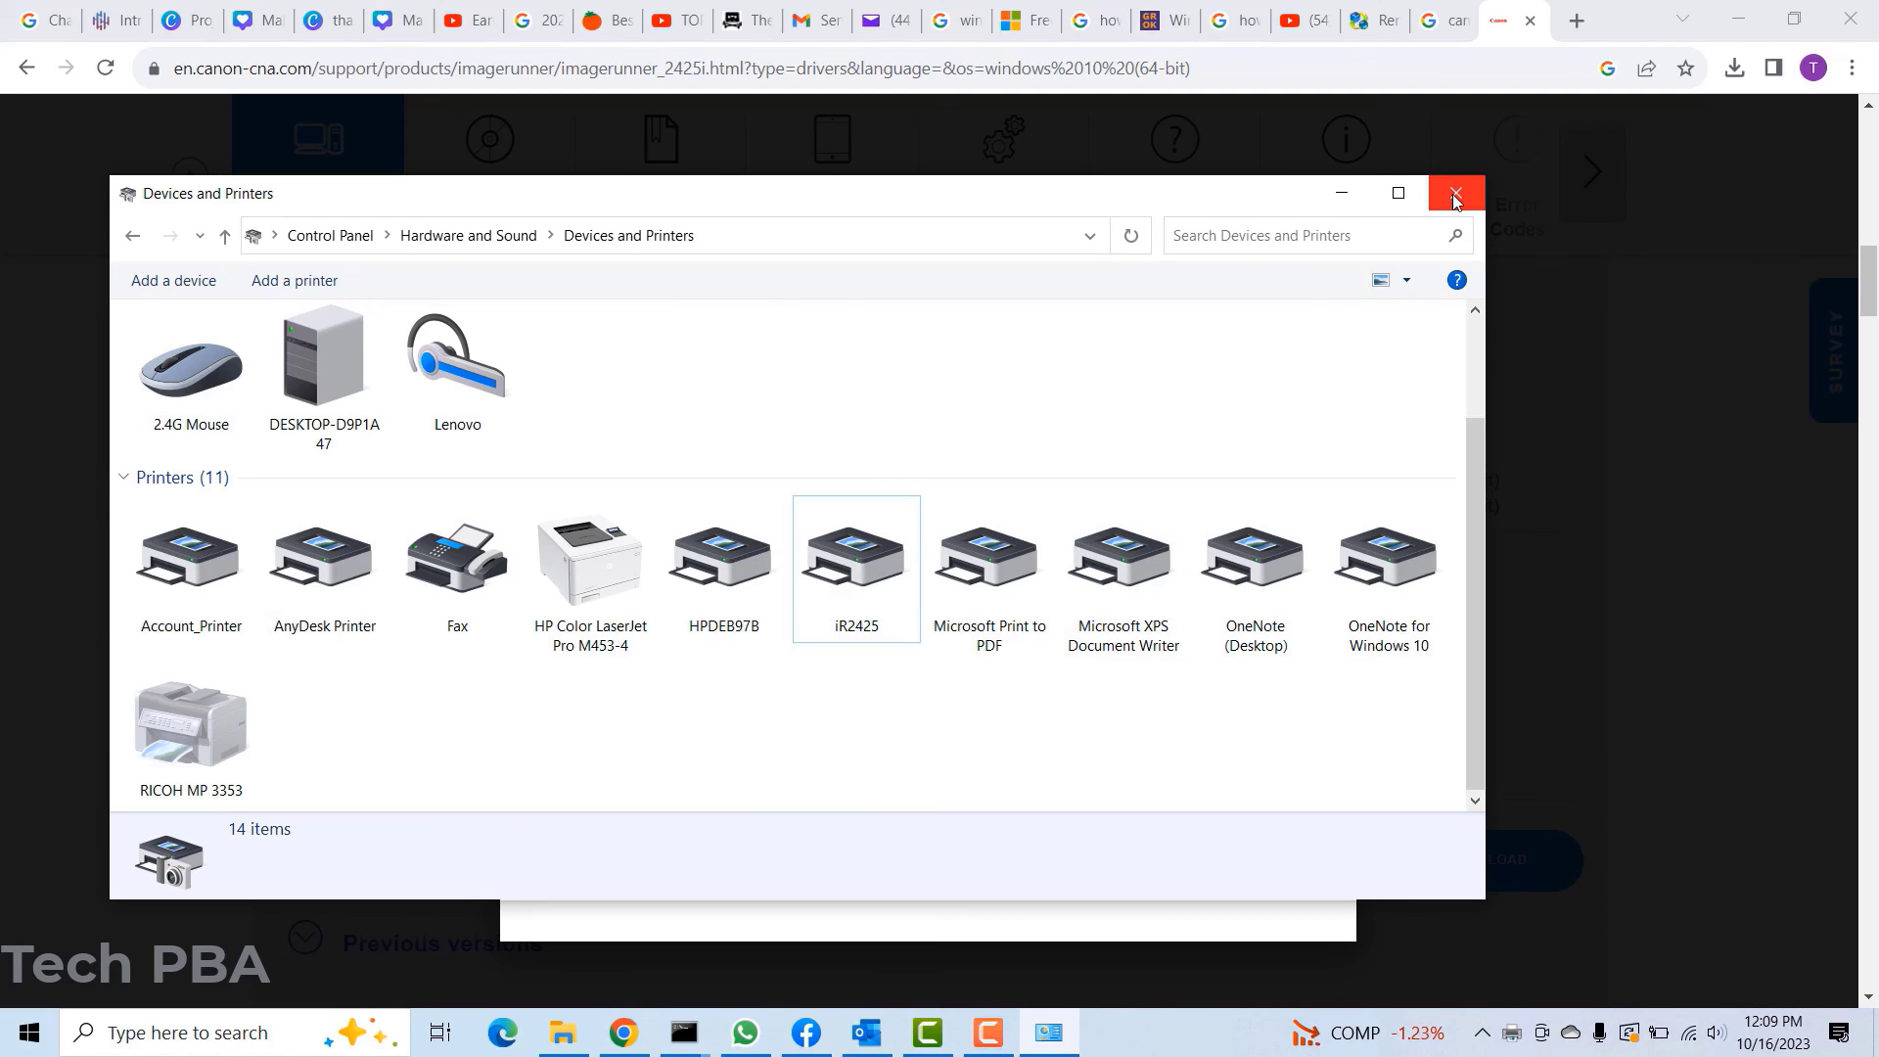
left_click(851, 576)
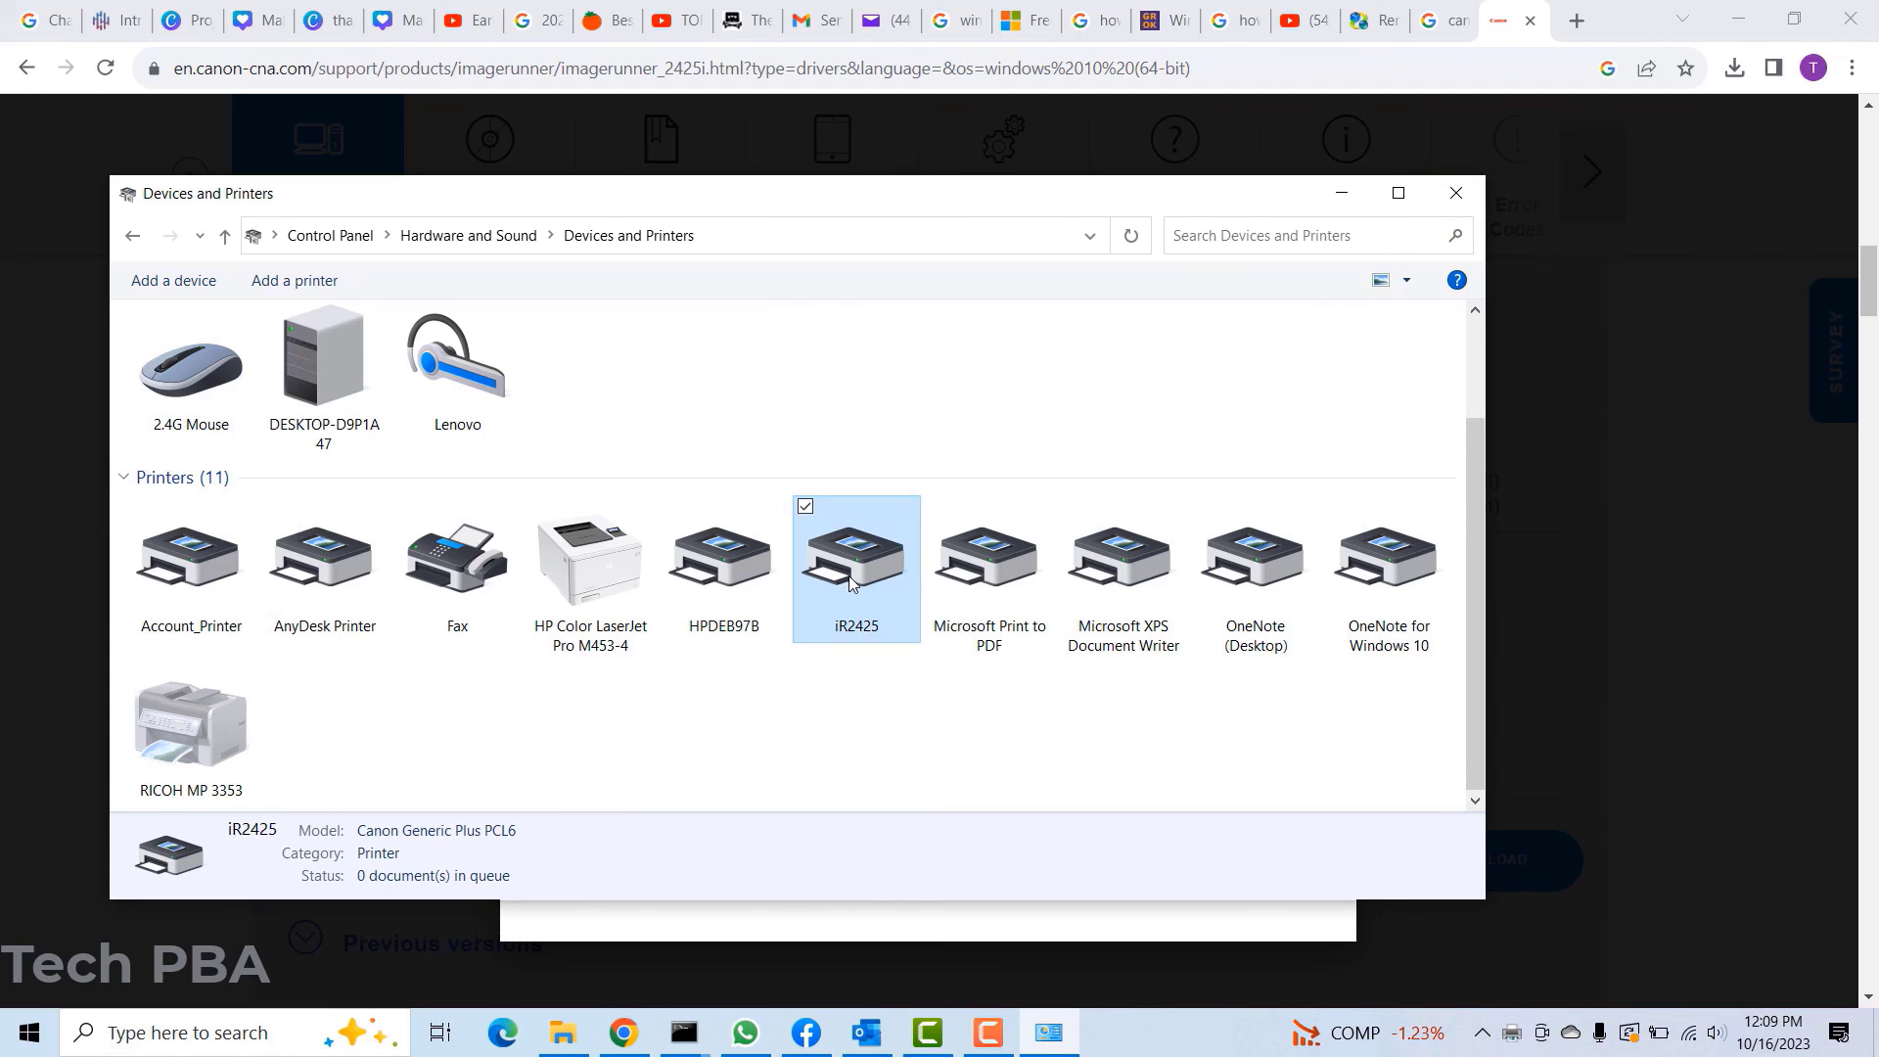
left_click(1076, 730)
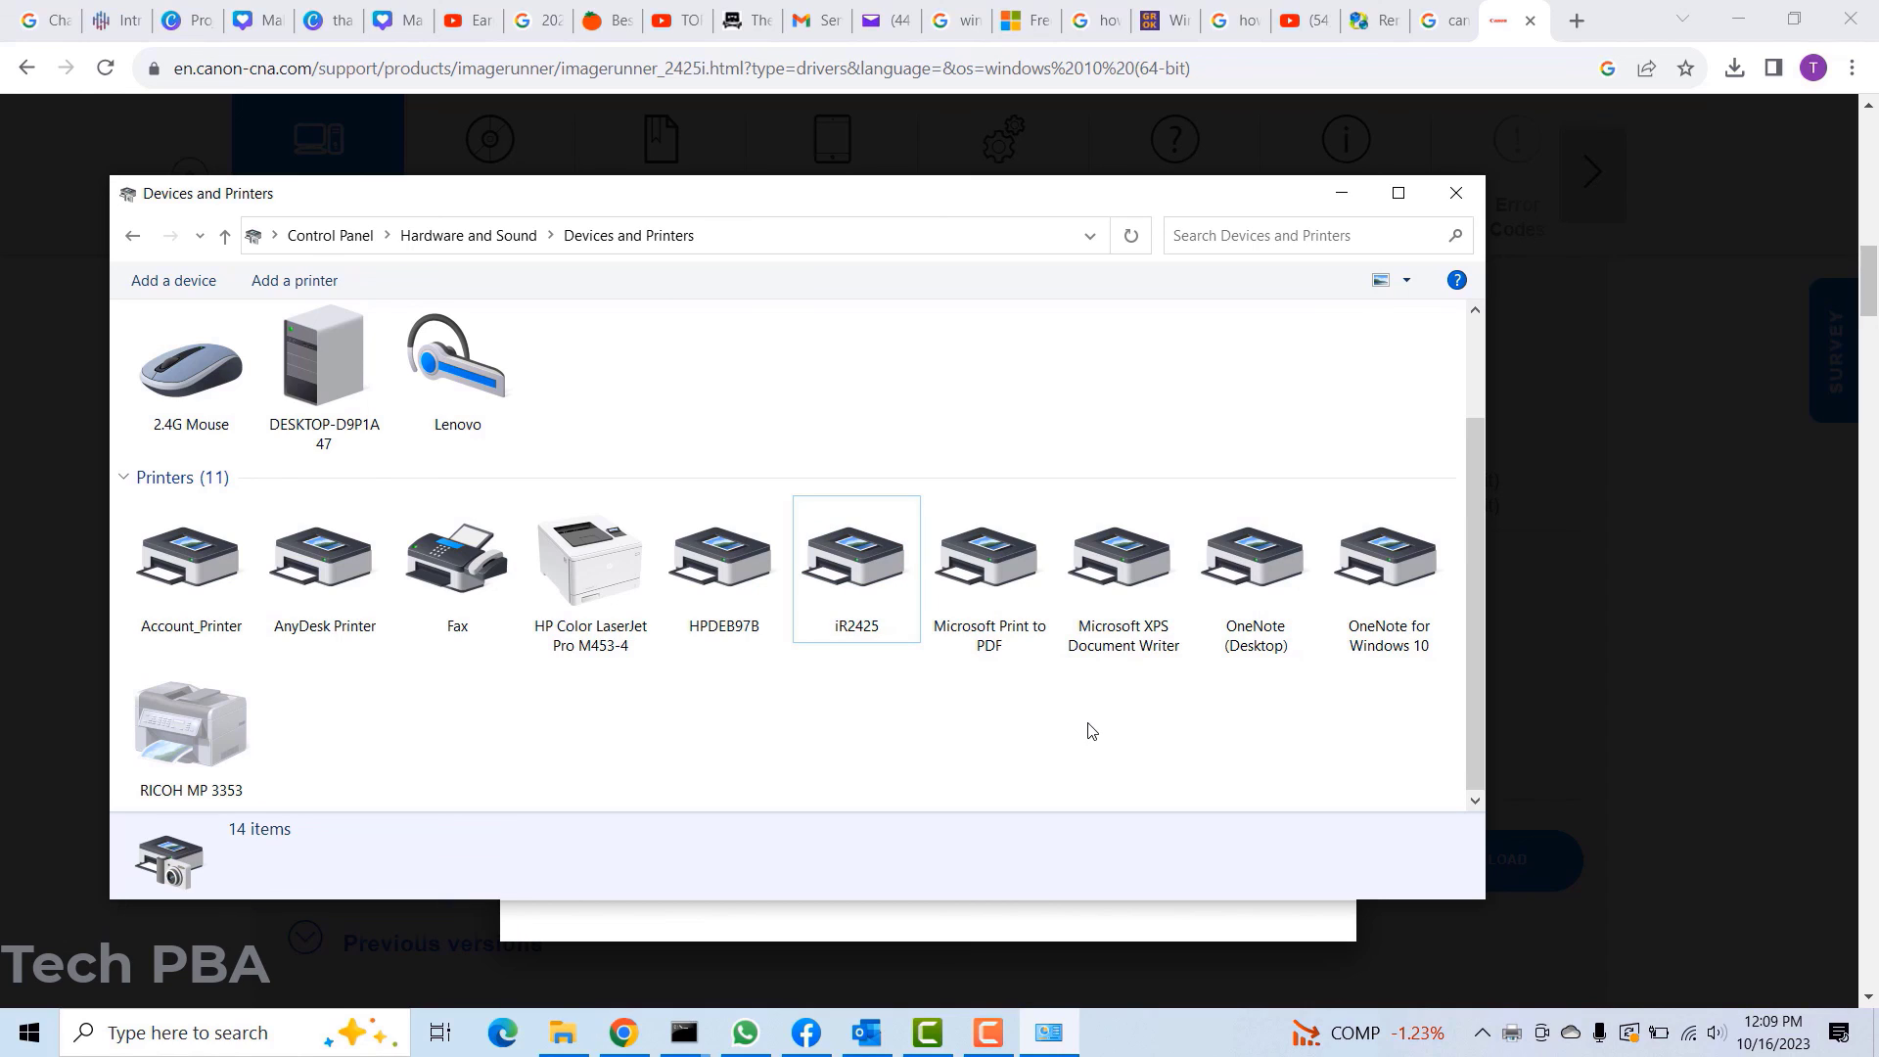